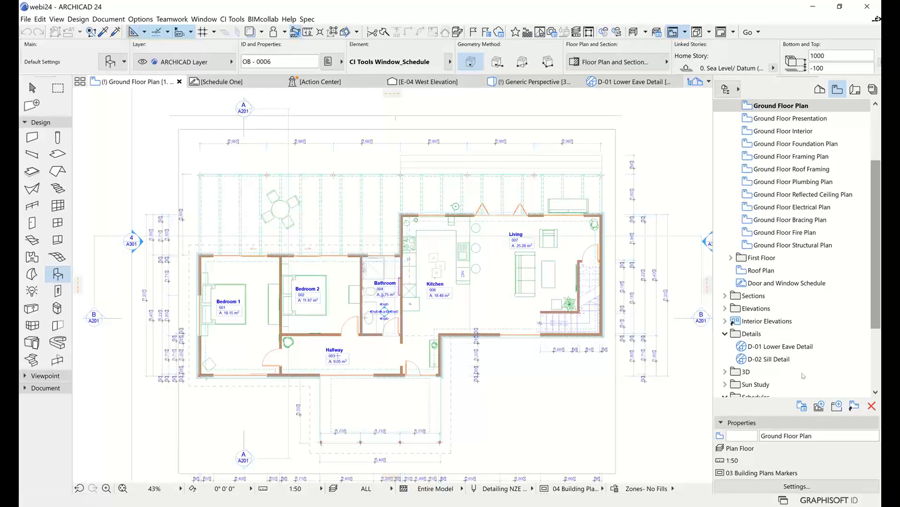
Step: Open the D-01 Lower Eave Detail drawing from the project's Details folder
left_click(804, 339)
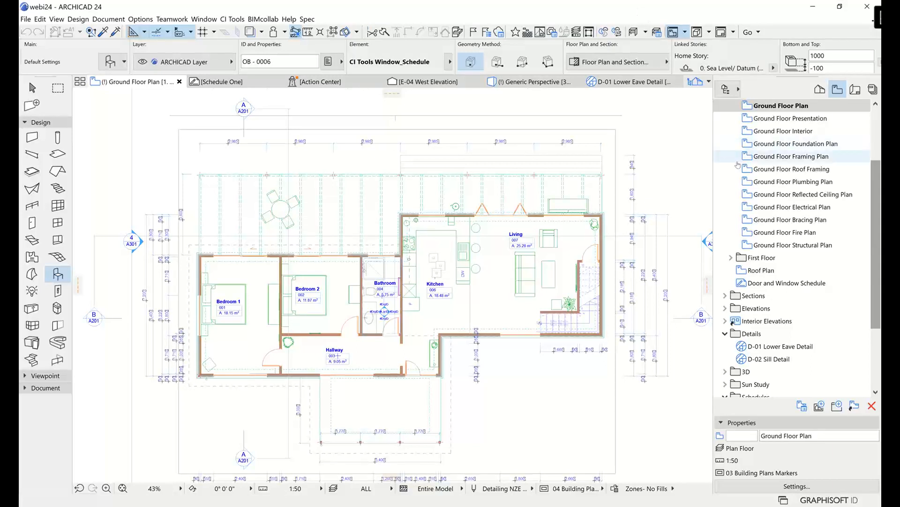
scroll(840, 265, "up", 3)
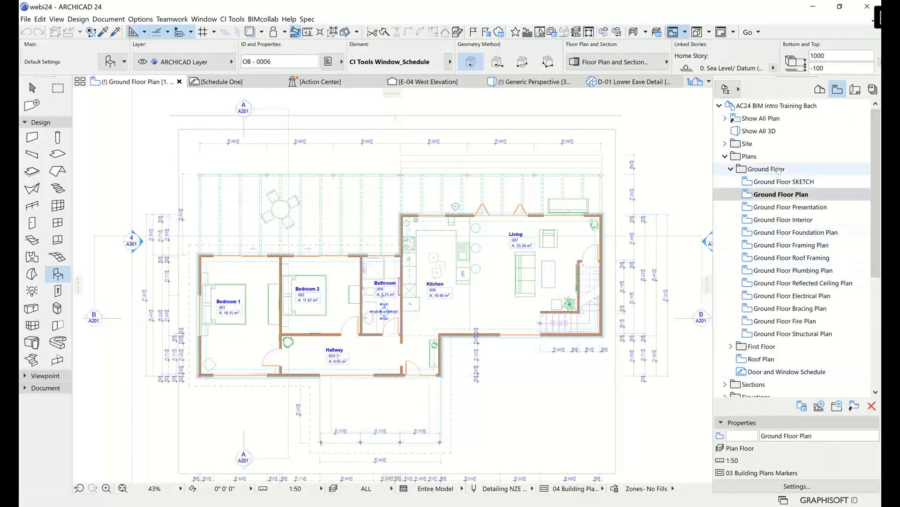
scroll(828, 324, "down", 1)
scroll(828, 324, "down", 4)
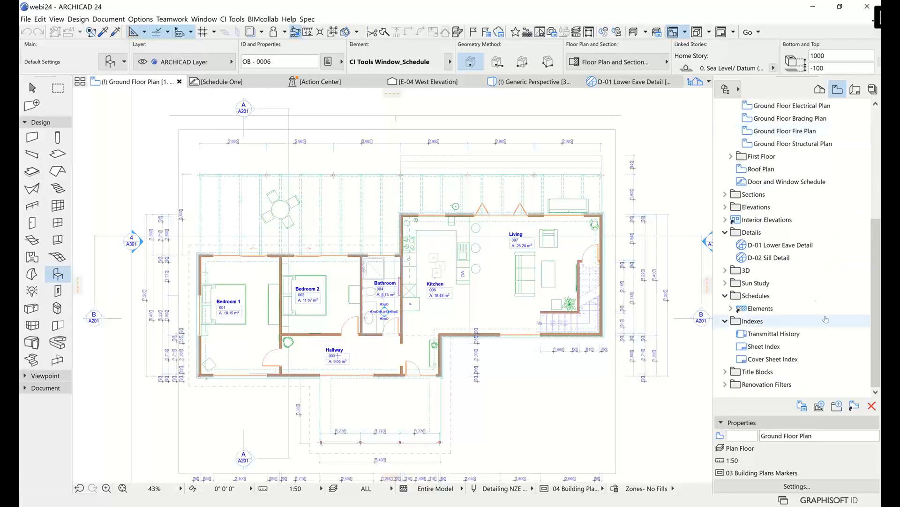
double_click(779, 245)
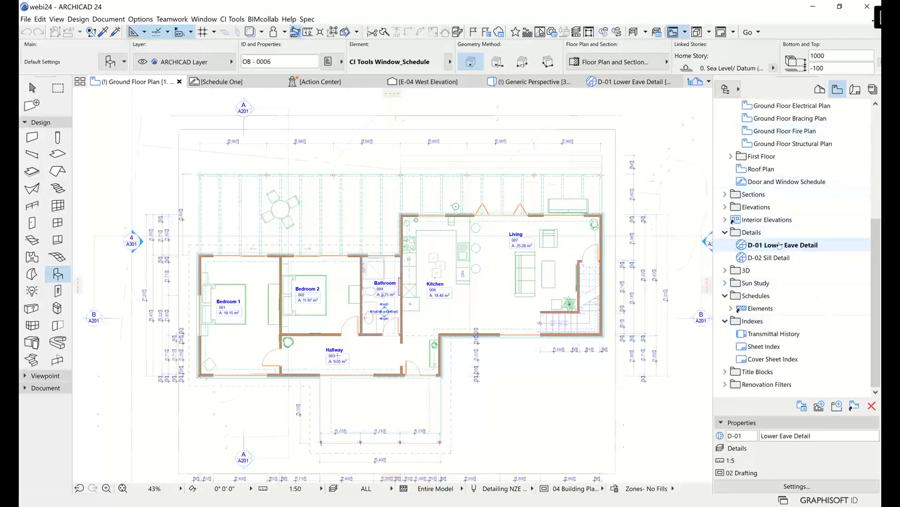
scroll(574, 197, "up", 4)
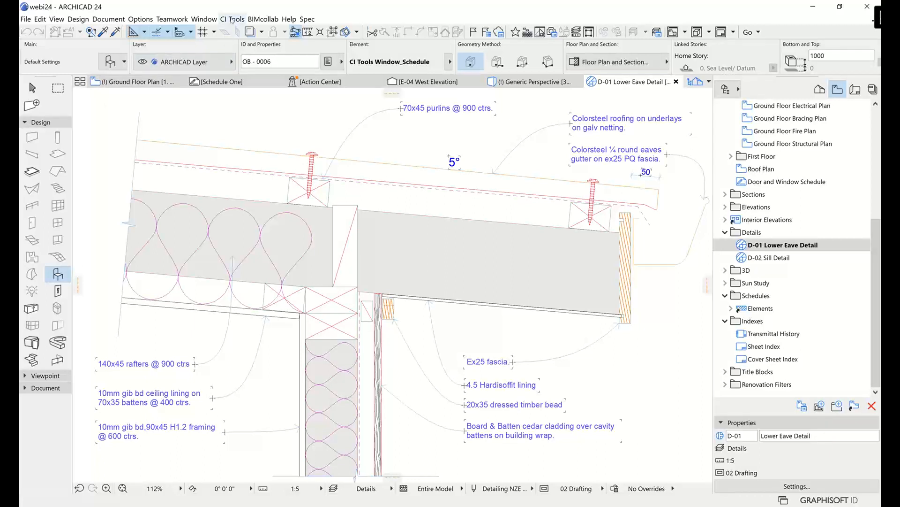
Step: Convert the text in the current detail drawing to UPPER CASE with the CI Tools Convert Case command, observing case exceptions
left_click(232, 20)
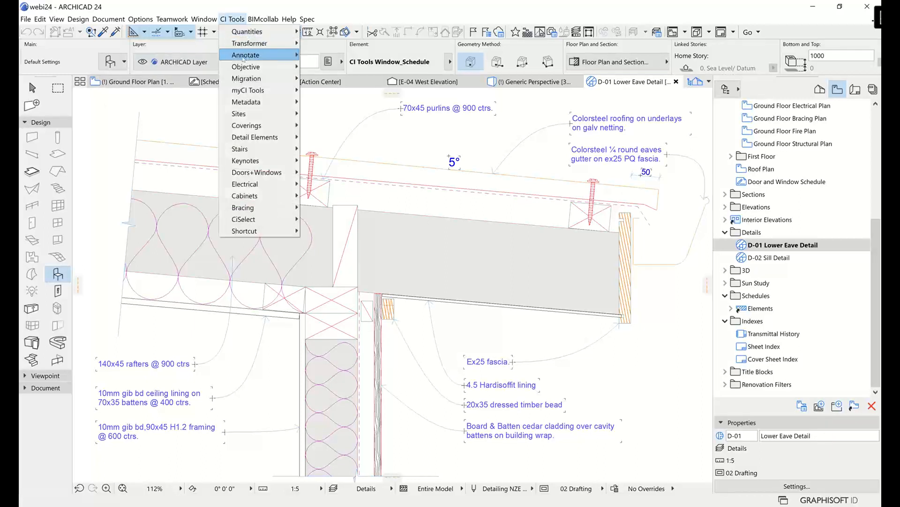
mouse_move(234, 56)
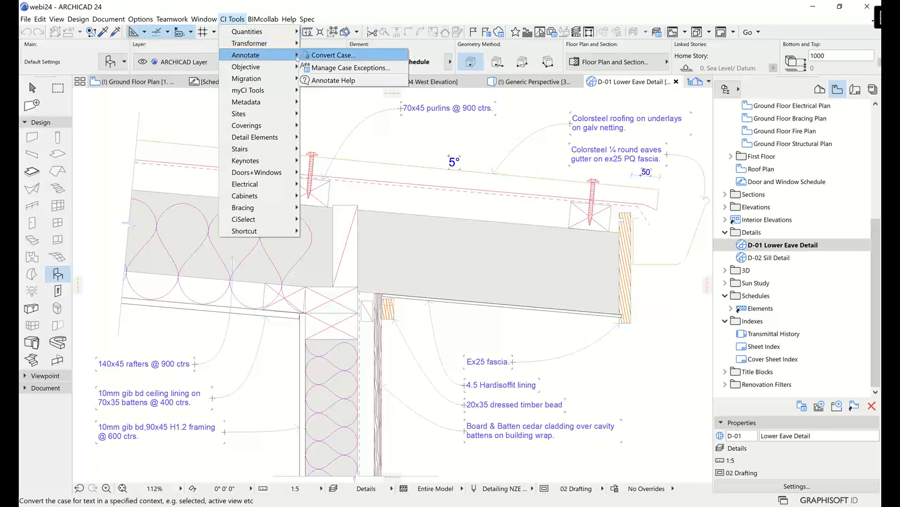
left_click(352, 56)
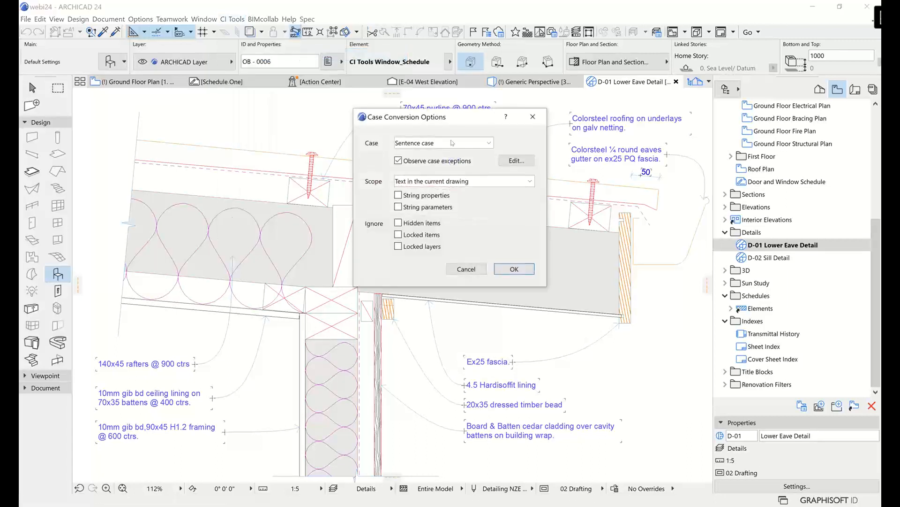
mouse_move(465, 119)
left_mouse_down()
mouse_move(210, 112)
mouse_move(190, 95)
mouse_move(208, 110)
left_mouse_up()
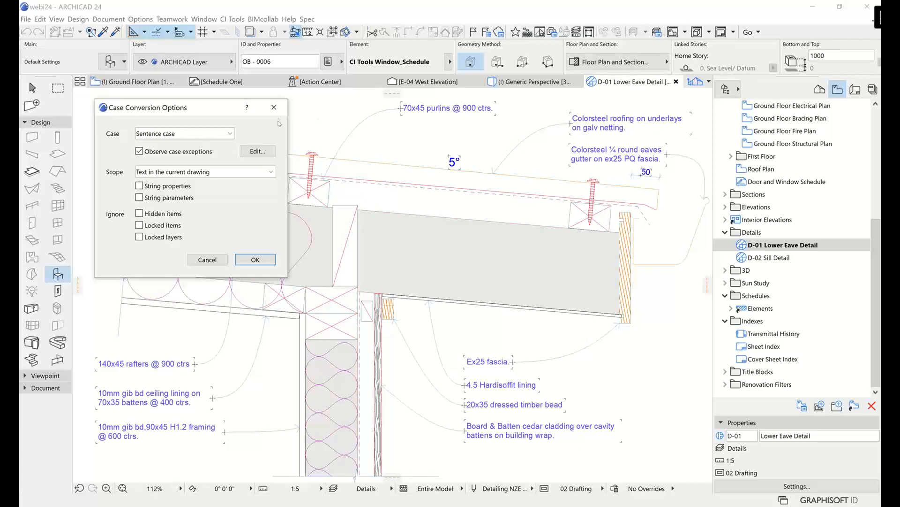
left_click(153, 133)
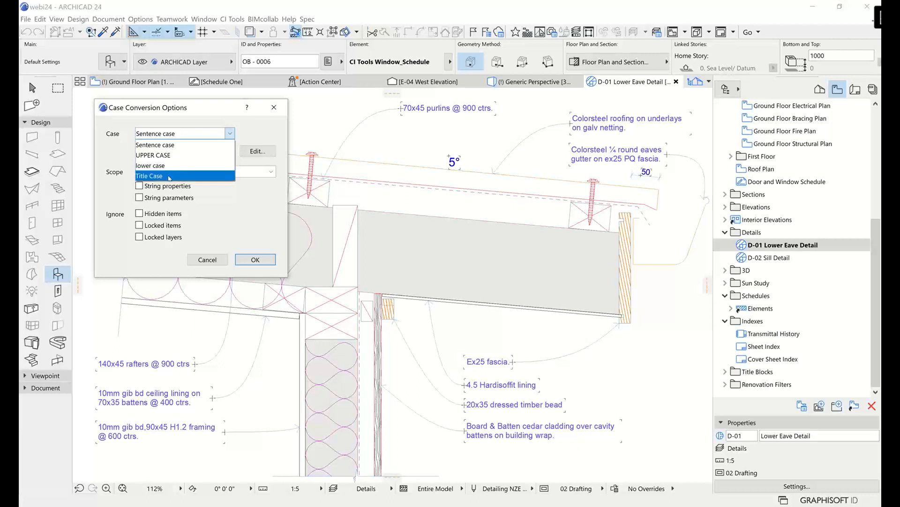
left_click(197, 121)
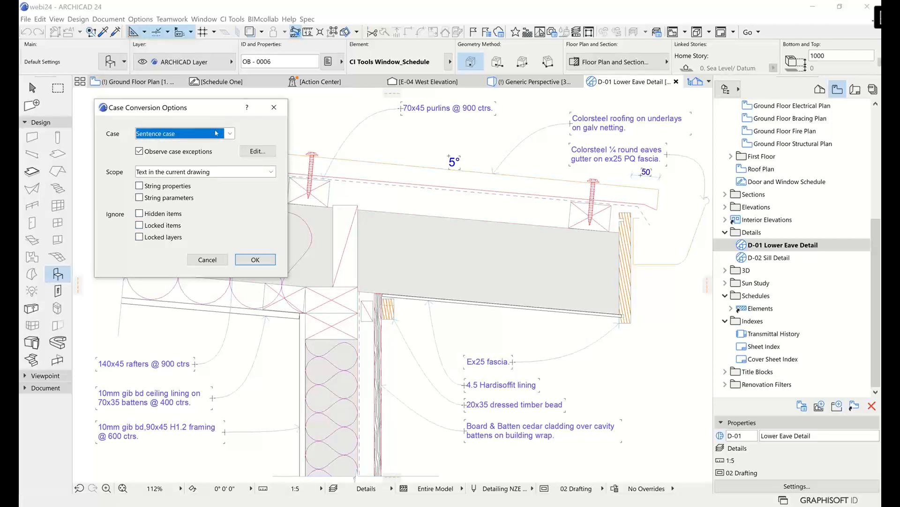
left_click(164, 134)
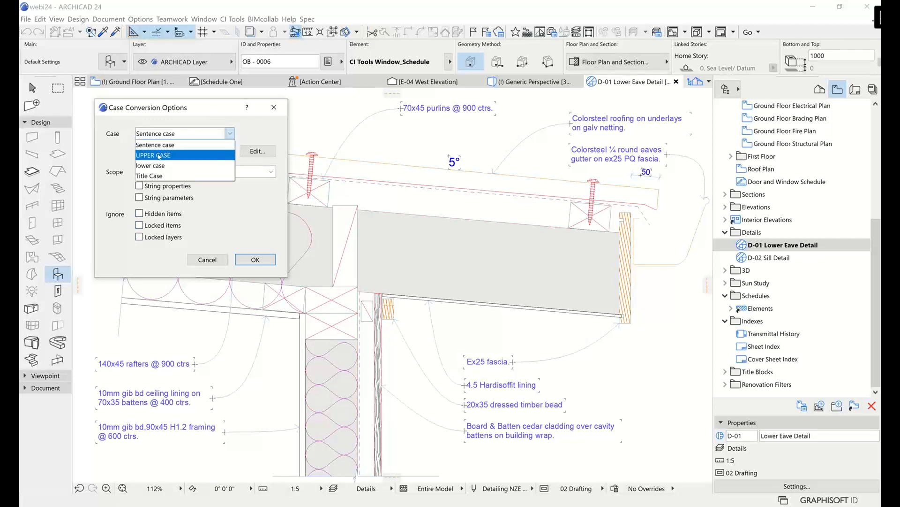
left_click(160, 156)
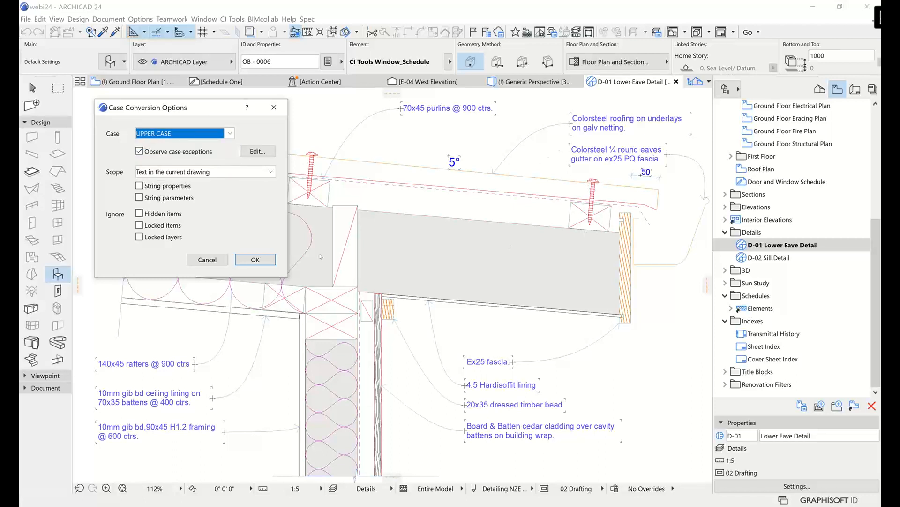
left_click(256, 259)
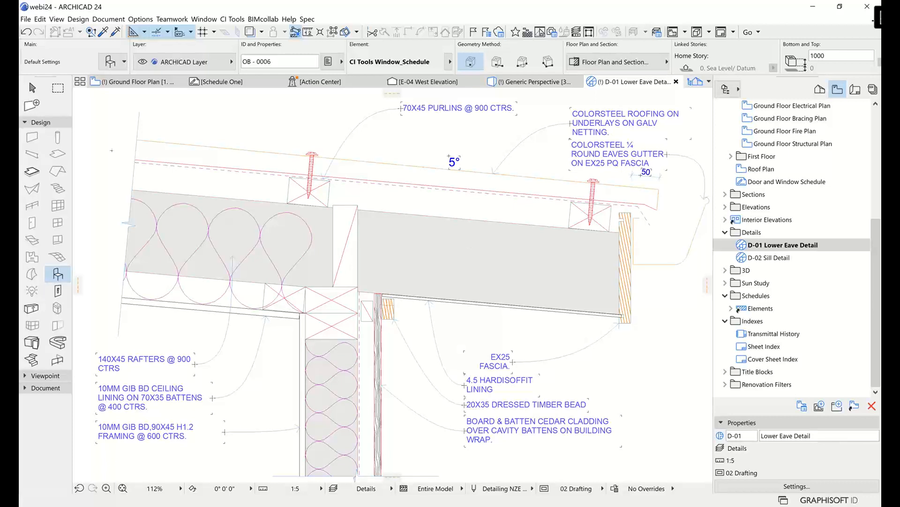
Step: Convert the text in the current detail drawing to lower case with Convert Case
left_click(33, 88)
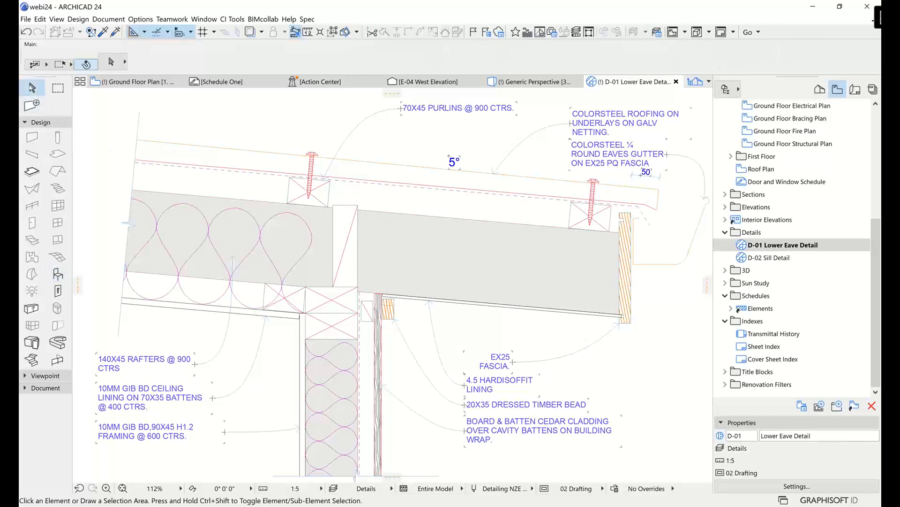
left_click(234, 19)
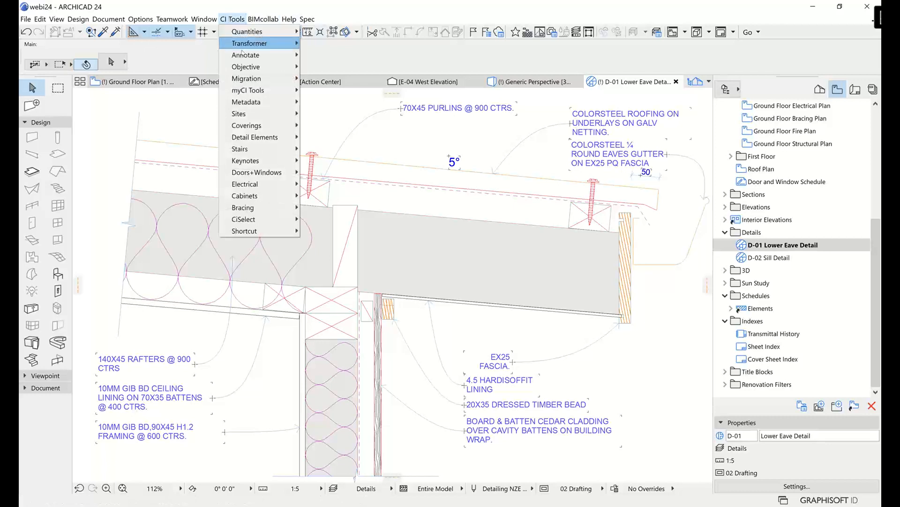
mouse_move(242, 55)
left_click(328, 55)
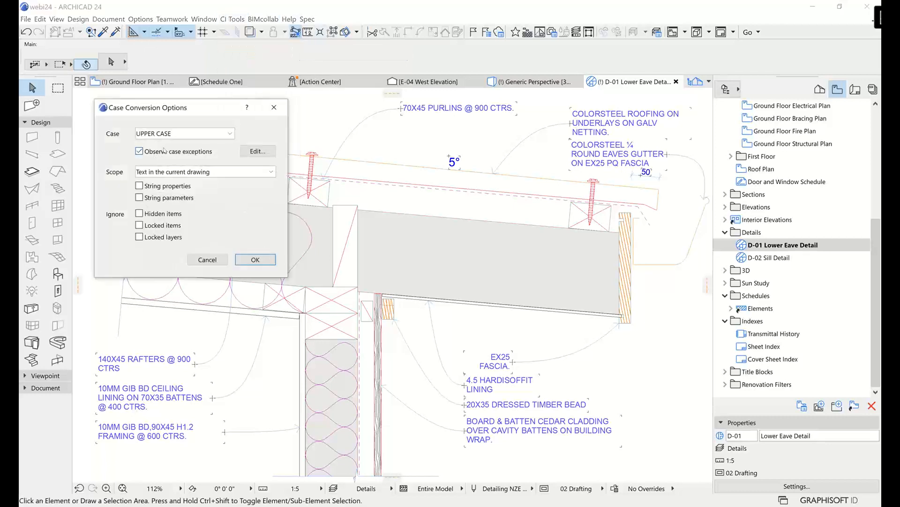
left_click(214, 133)
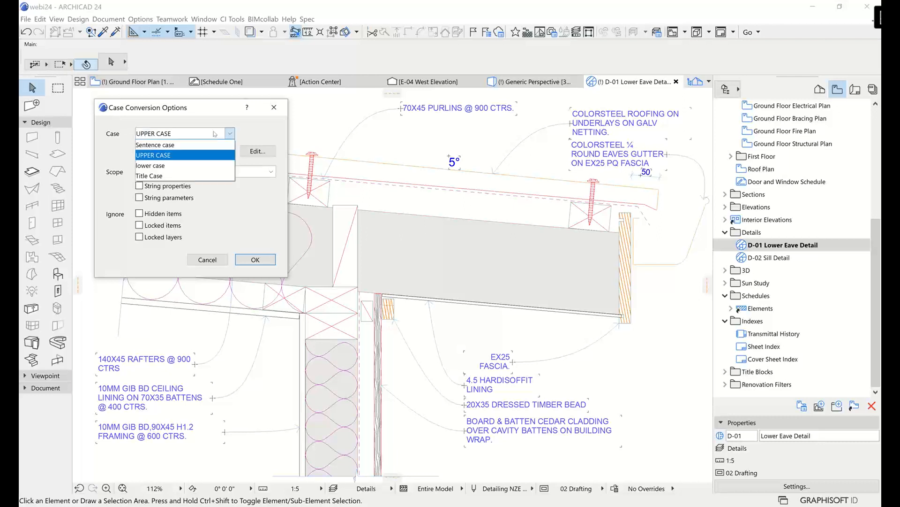
left_click(155, 165)
left_click(256, 259)
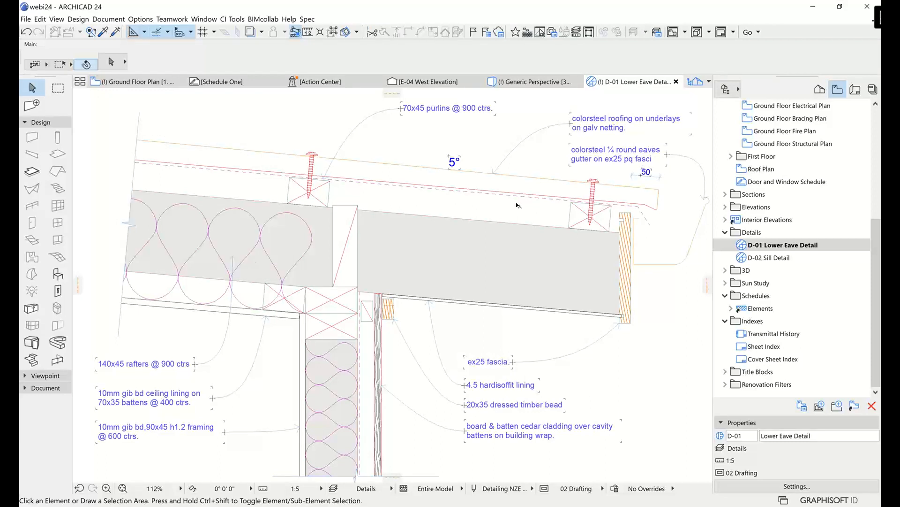
Step: Start another case conversion set to Sentence case, with the scope limited to text in the current drawing
left_click(236, 20)
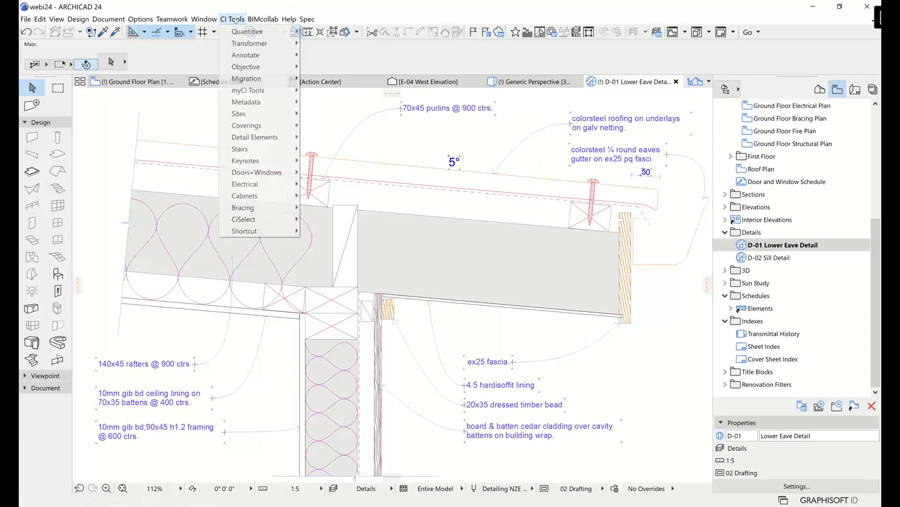
mouse_move(246, 55)
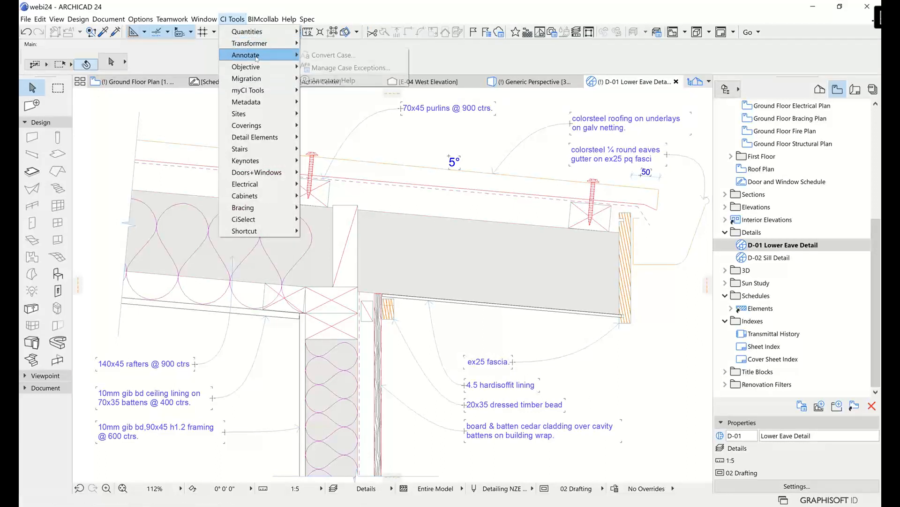
left_click(342, 55)
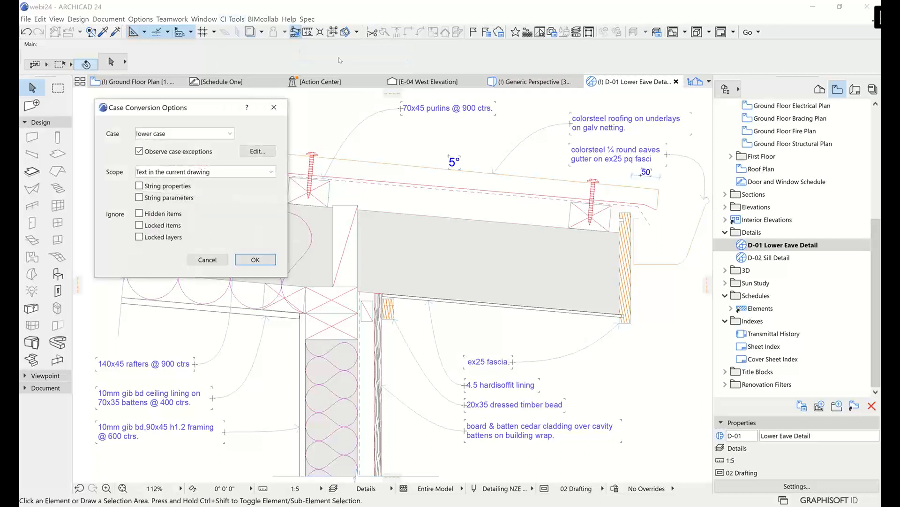
left_click(154, 137)
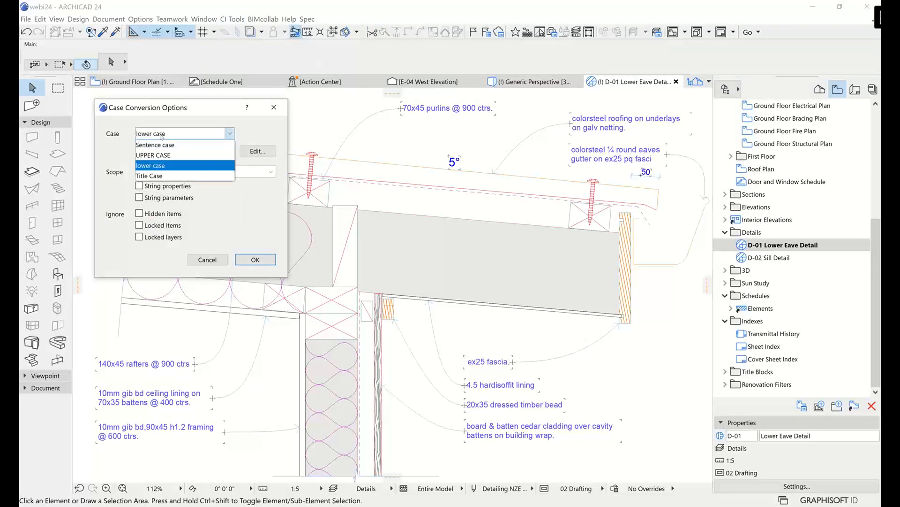
left_click(137, 140)
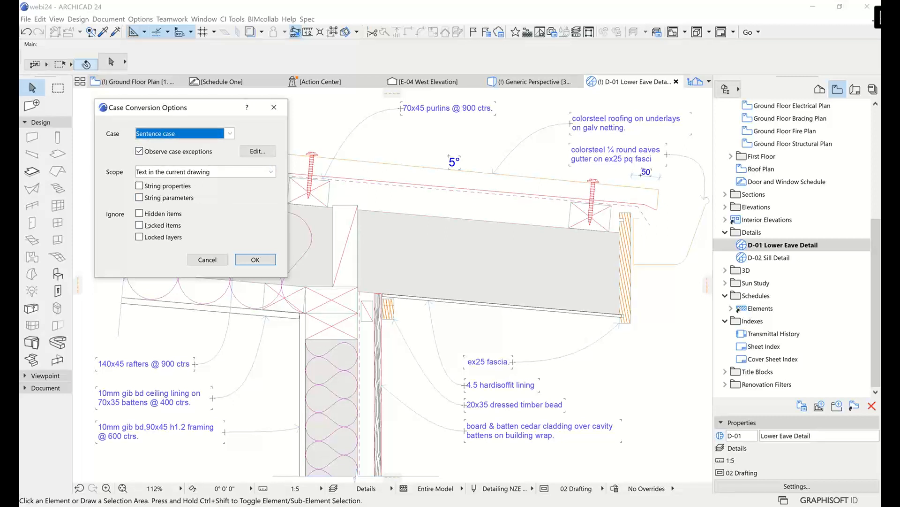
left_click(178, 172)
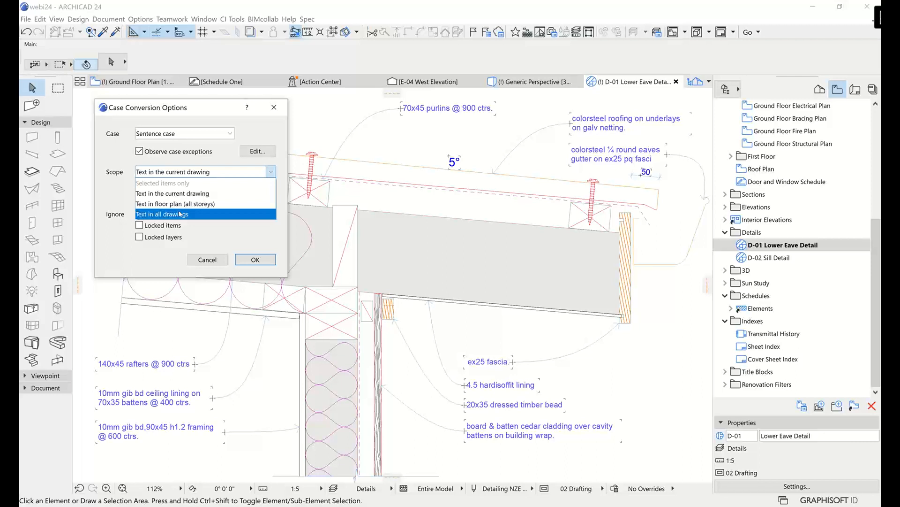
left_click(165, 185)
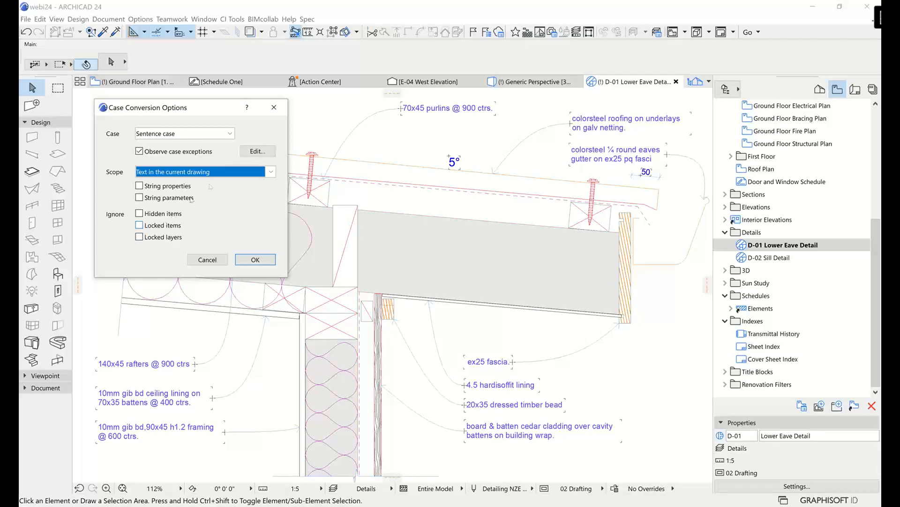
Step: Open the list of case exceptions for editing and add GIB as an exception that applies anywhere
left_click(259, 152)
left_click_drag(427, 119, 227, 135)
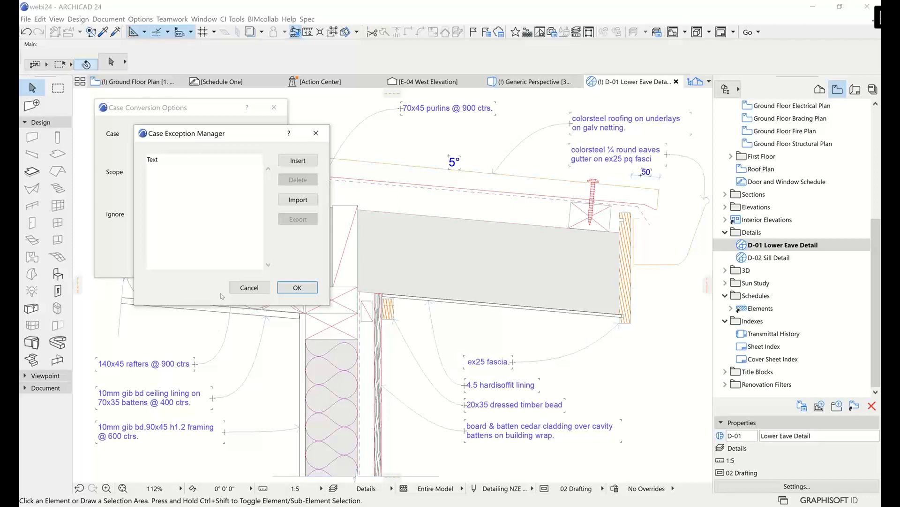
left_click(291, 164)
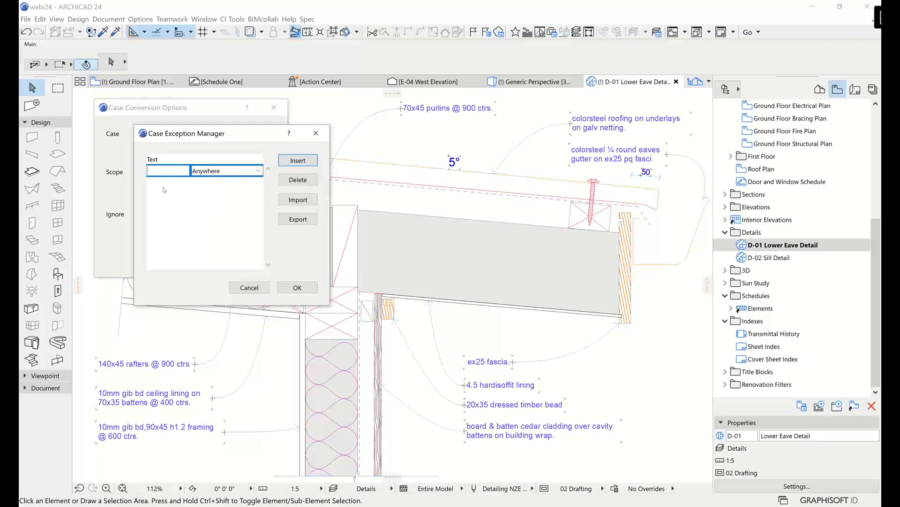
type("GIB")
left_click(189, 187)
Step: Add a case exception for lowercase x that applies between numbers
left_click(297, 161)
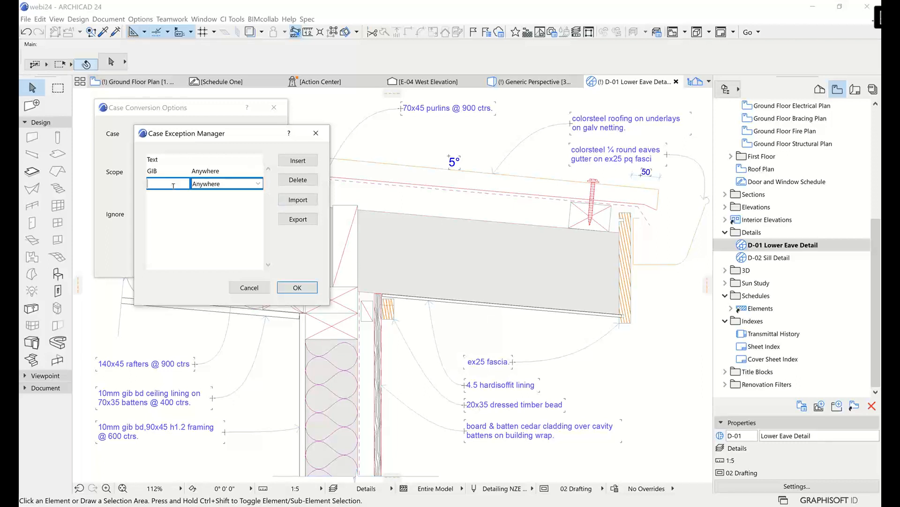
type("x")
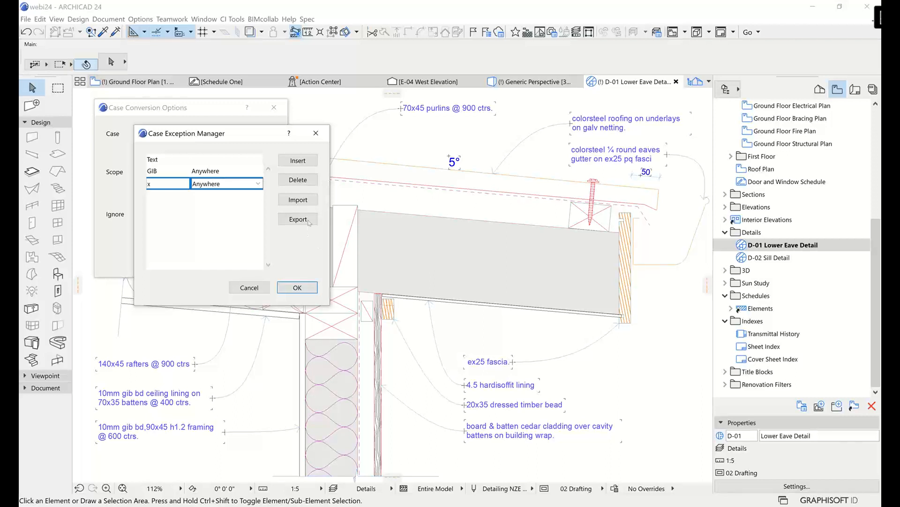
left_click(241, 187)
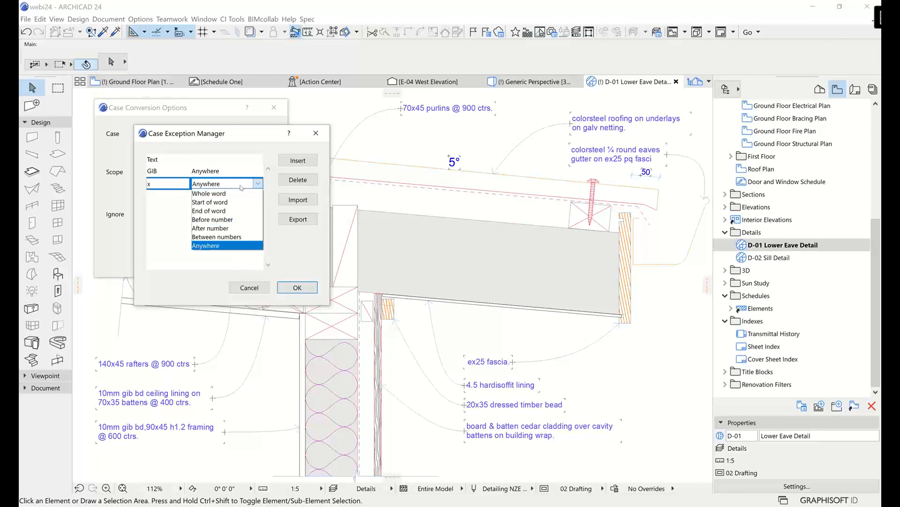
left_click(213, 237)
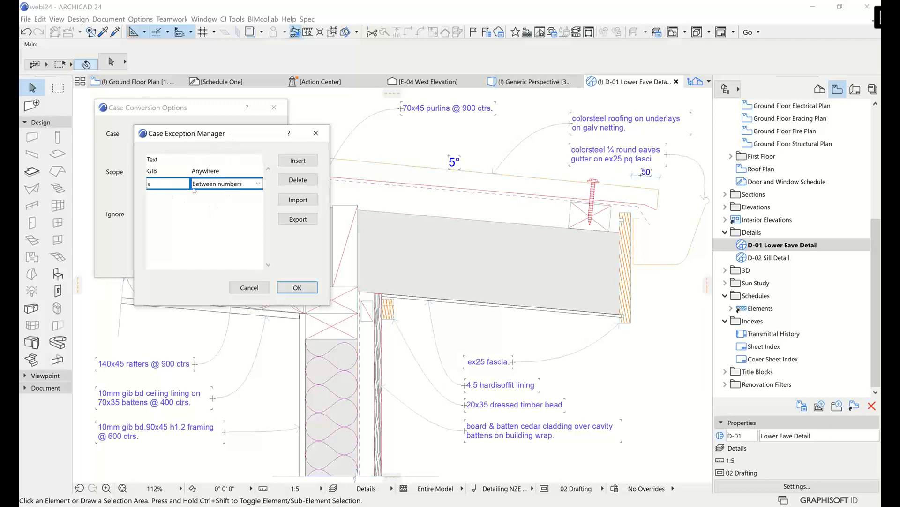
Step: Add a case exception for Ex that applies before a number
left_click(297, 160)
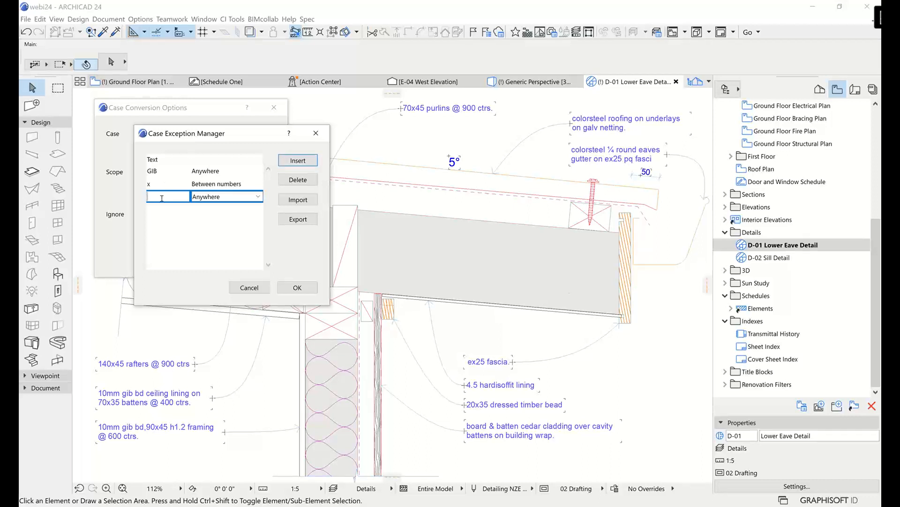
type("Ex")
left_click(217, 198)
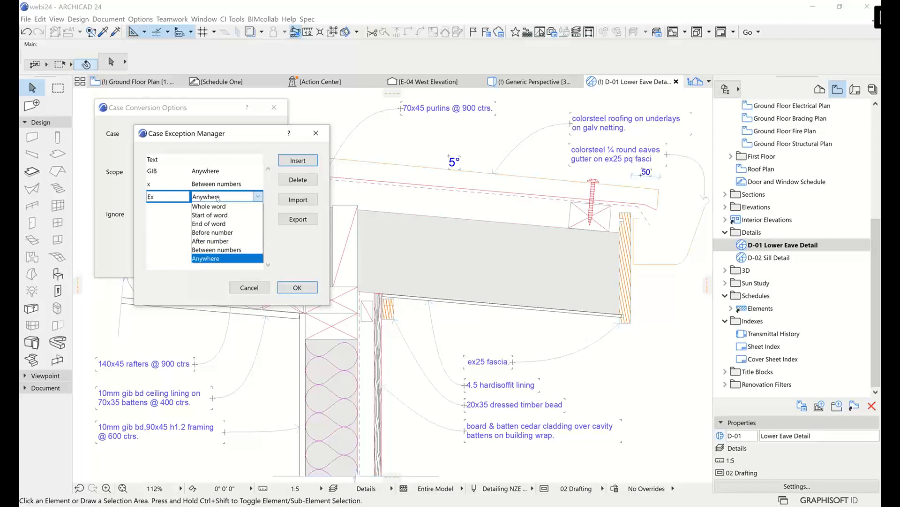
left_click(220, 233)
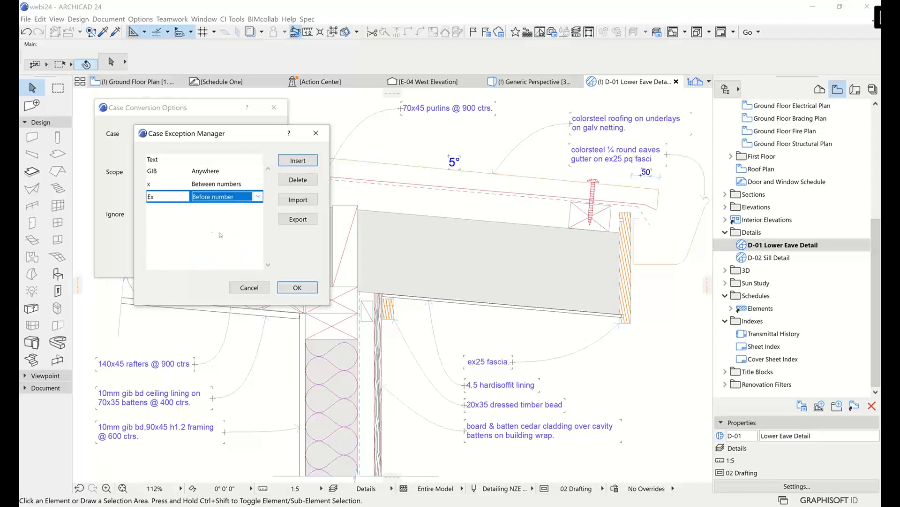
Step: Add a case exception for mm that applies after a number and accept the exception list
left_click(298, 160)
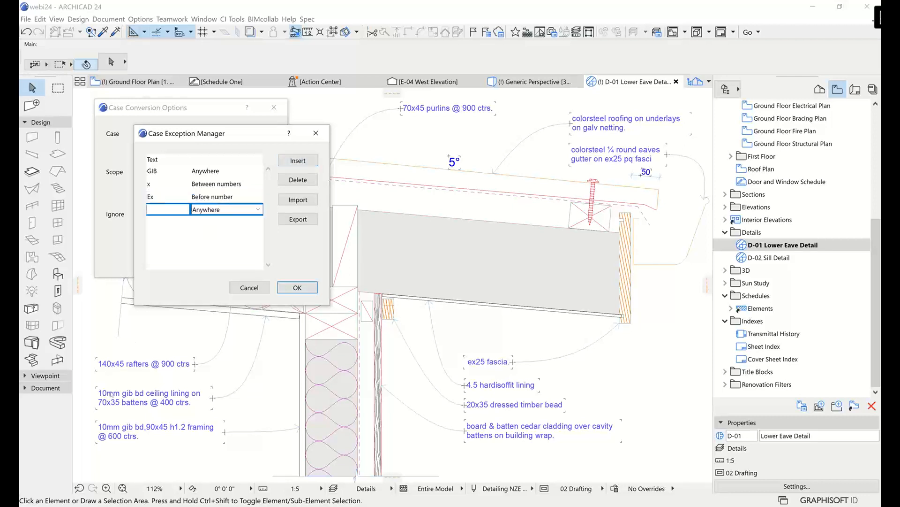
type("mm")
left_click(219, 211)
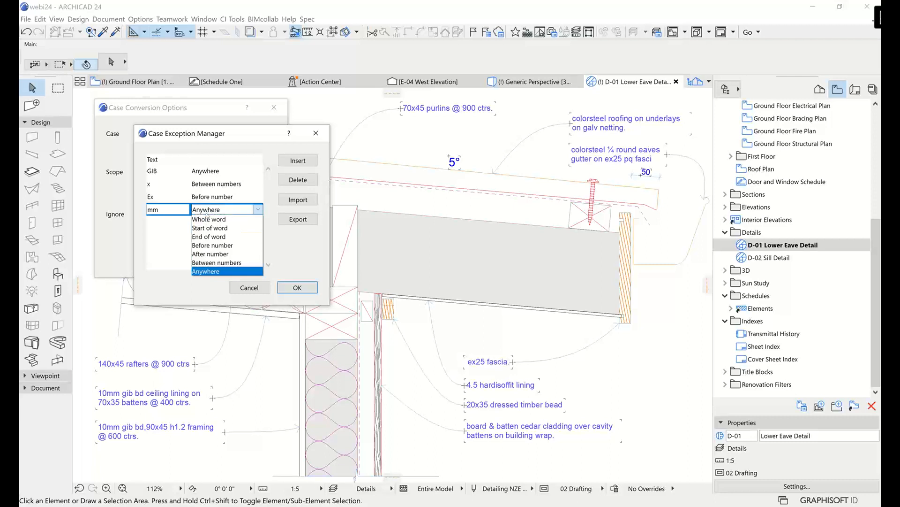
scroll(213, 219, "up", 1)
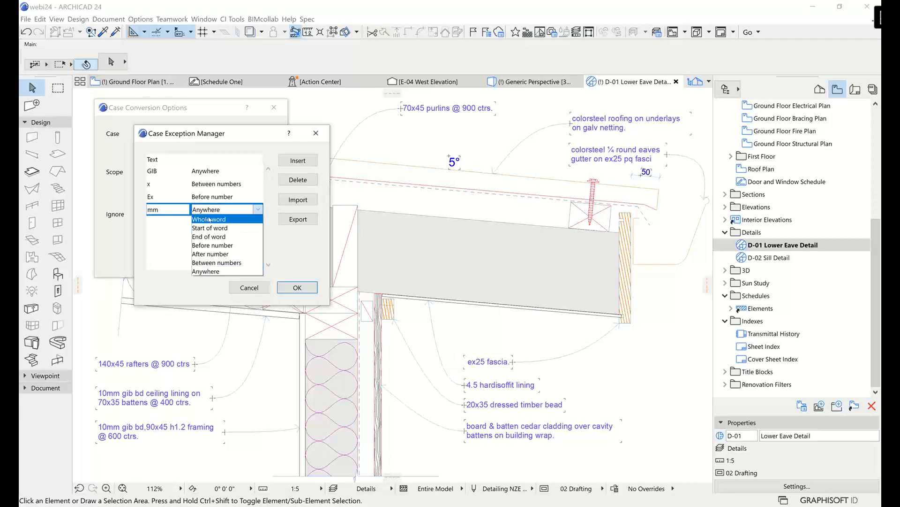
left_click(214, 253)
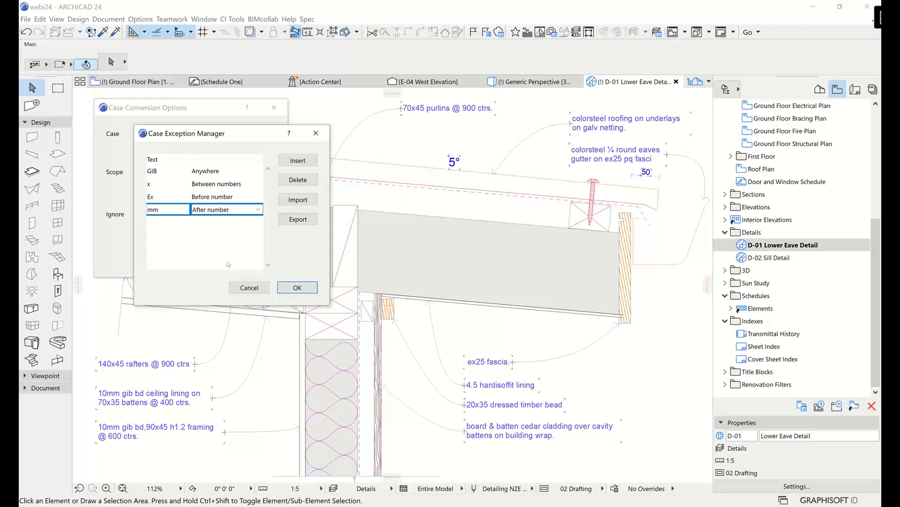
left_click(289, 285)
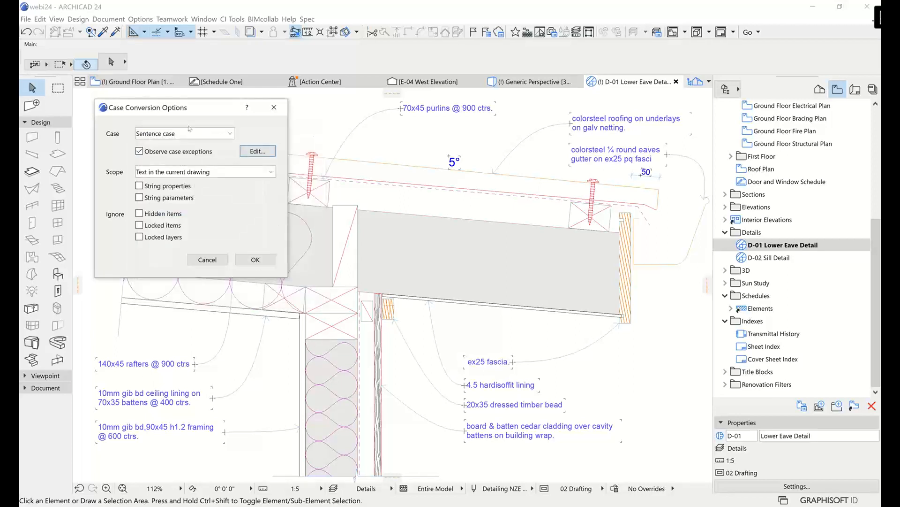
Step: Convert all text in the current drawing to Title Case while observing the case exceptions
left_click(195, 133)
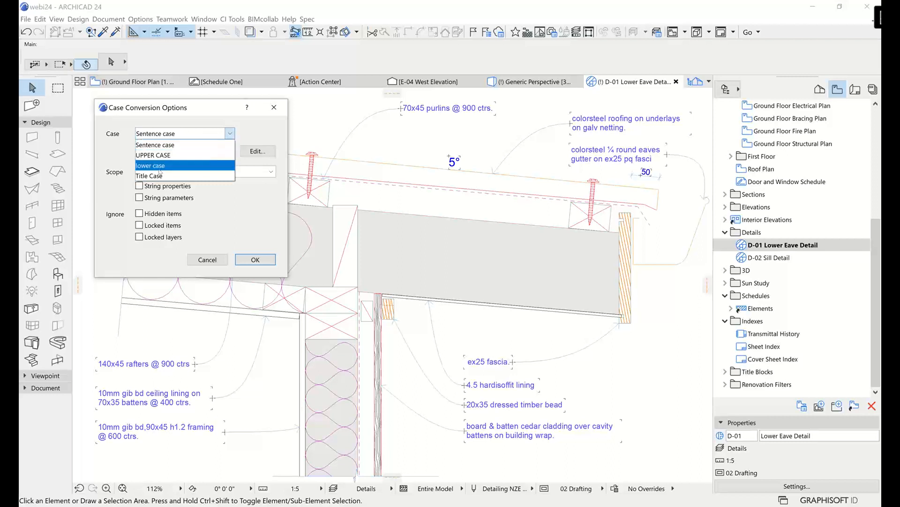
left_click(160, 175)
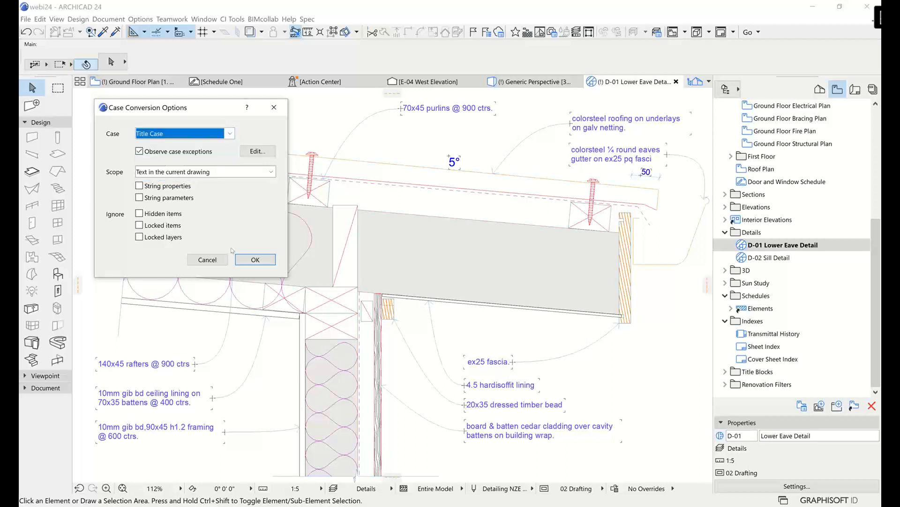
left_click(255, 260)
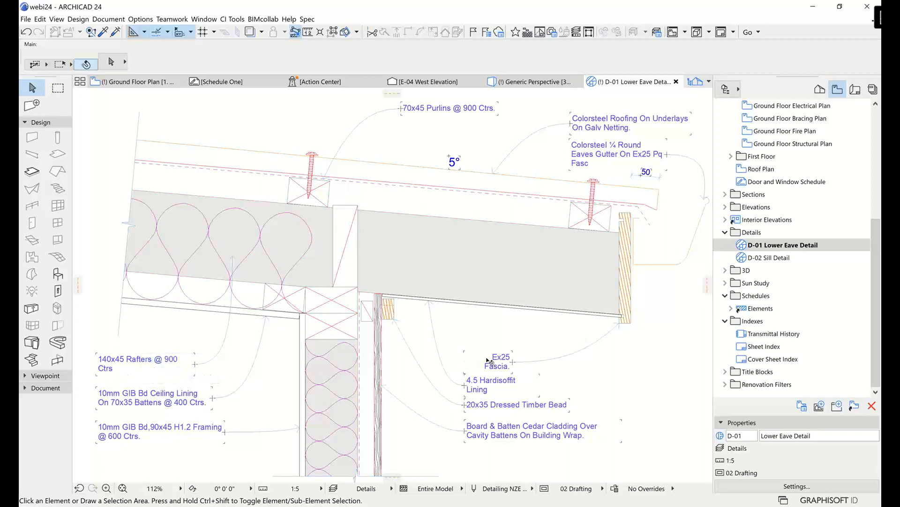
mouse_move(501, 362)
Step: Convert all text in the current drawing to UPPER CASE while observing the case exceptions
left_click(233, 19)
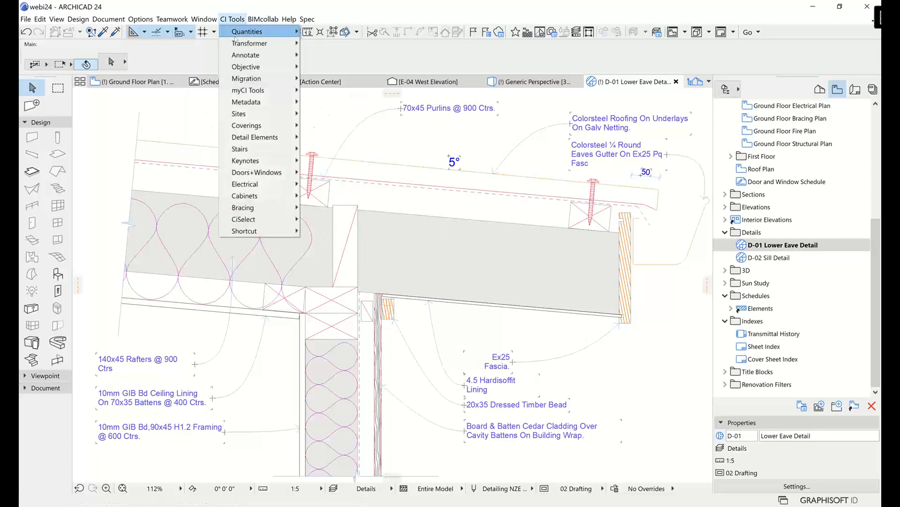
mouse_move(248, 55)
left_click(333, 56)
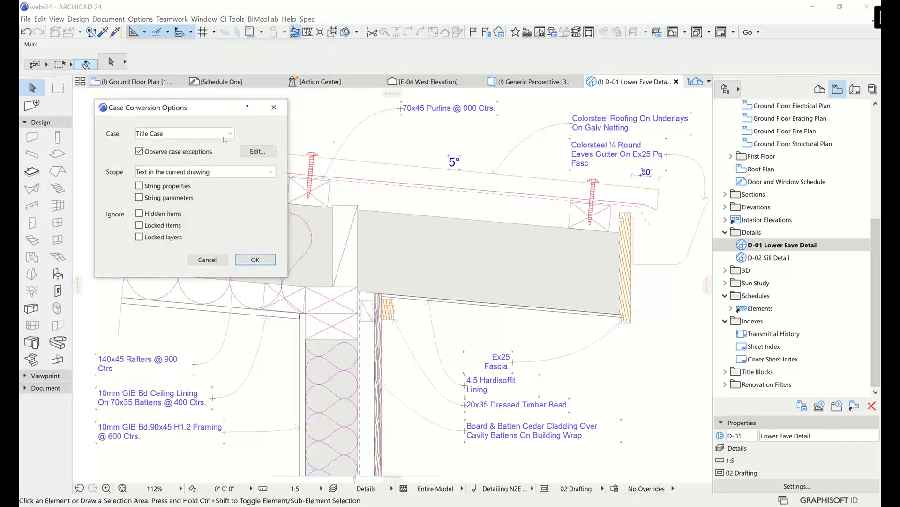
left_click(224, 134)
left_click(169, 153)
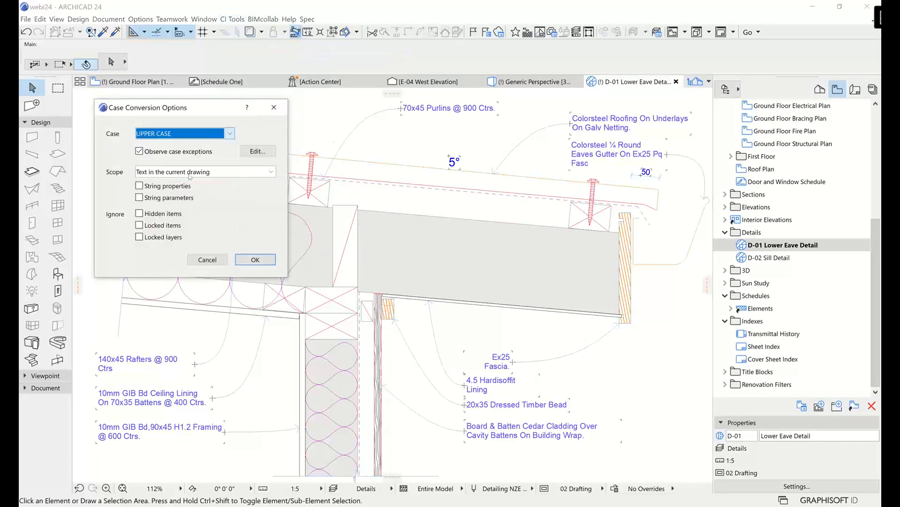
left_click(256, 260)
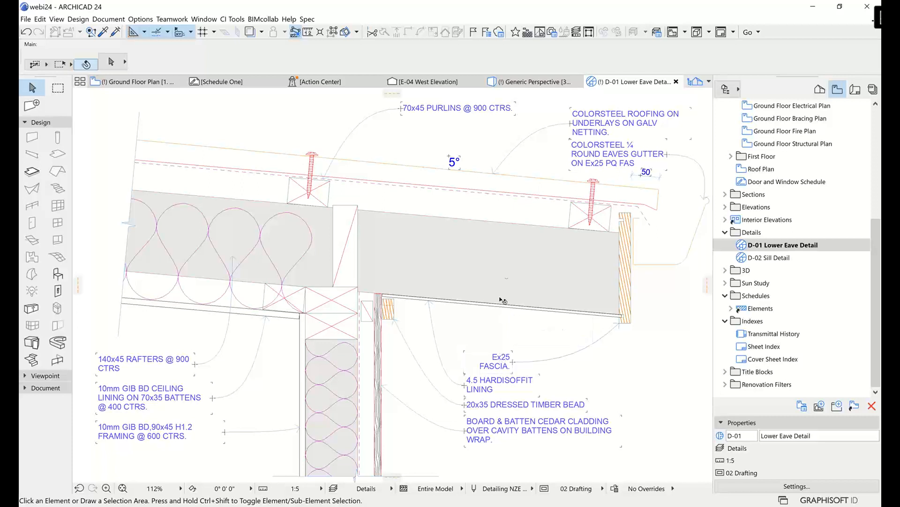
Step: Examine how the Case Exception Manager exports and imports case exception files, and leave it without changes
left_click(233, 19)
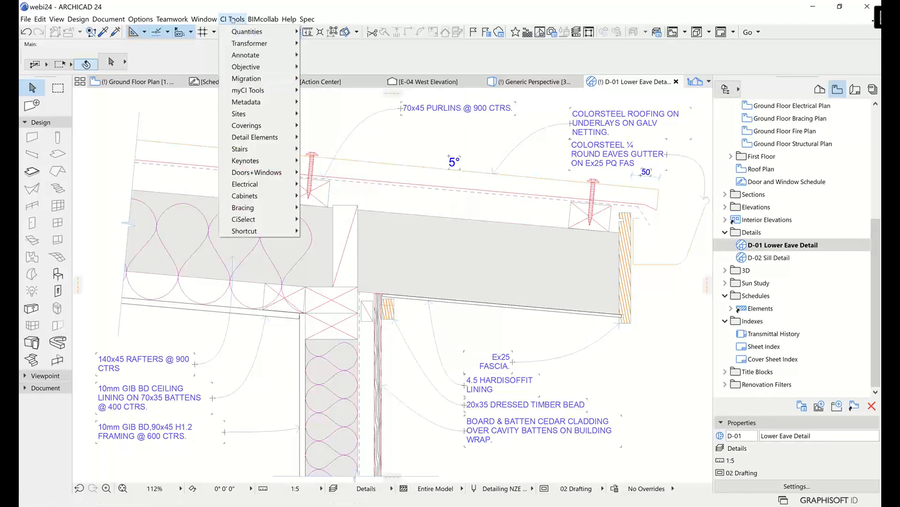
mouse_move(253, 55)
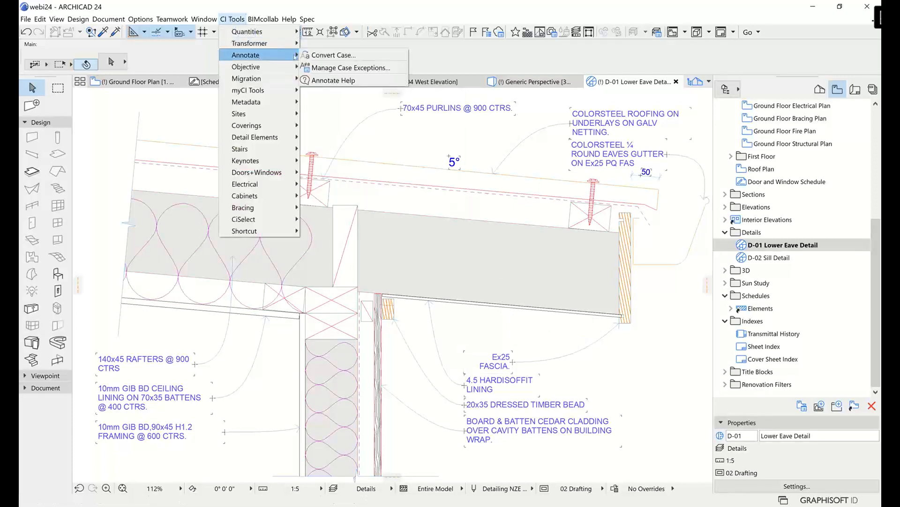
left_click(327, 67)
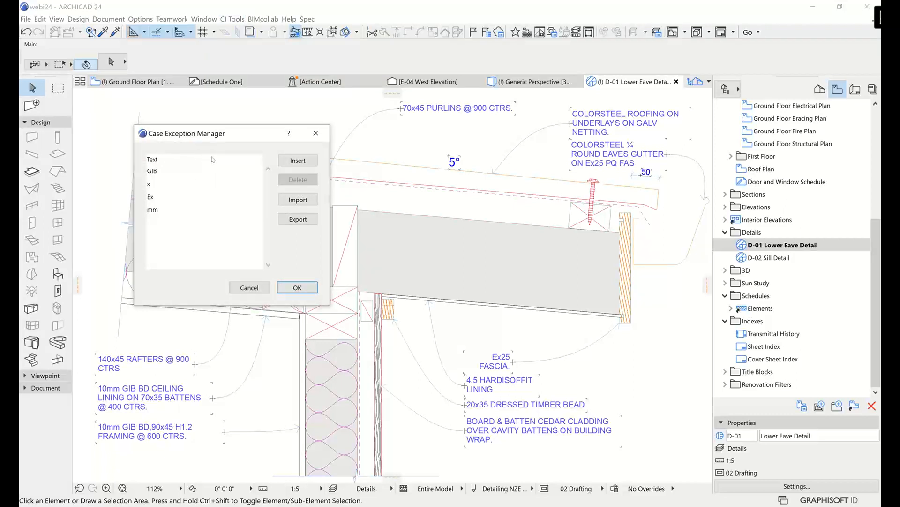
left_click(299, 219)
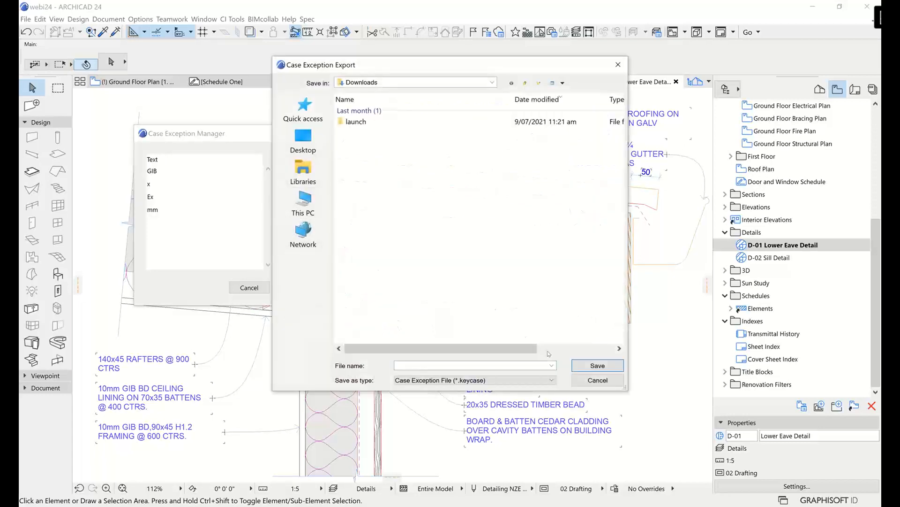
left_click(596, 381)
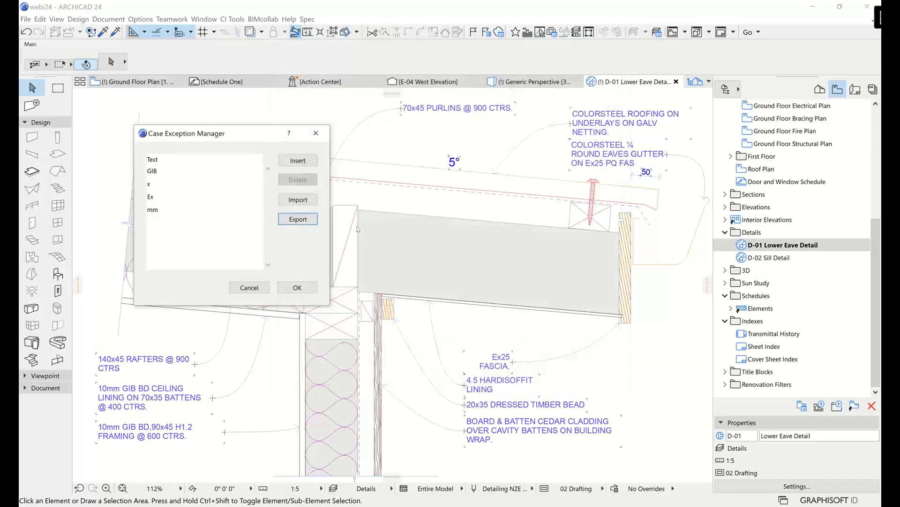
left_click(297, 200)
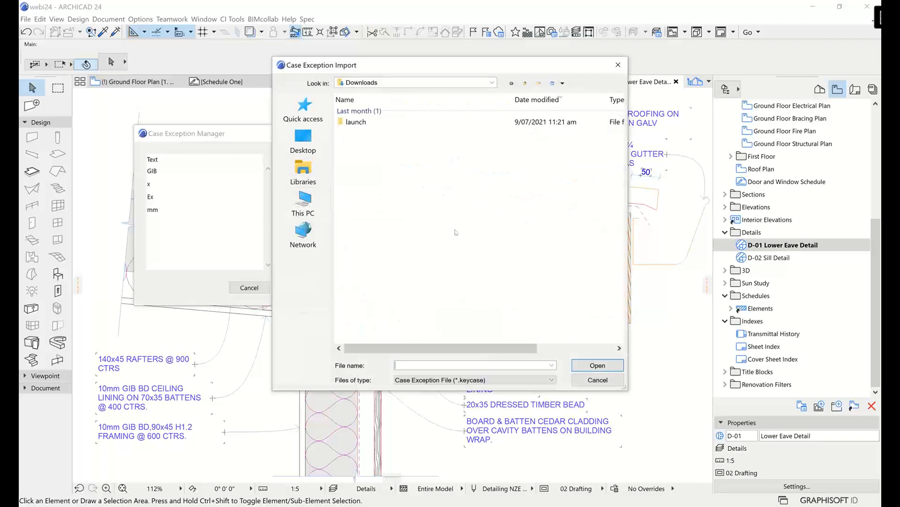
left_click(605, 379)
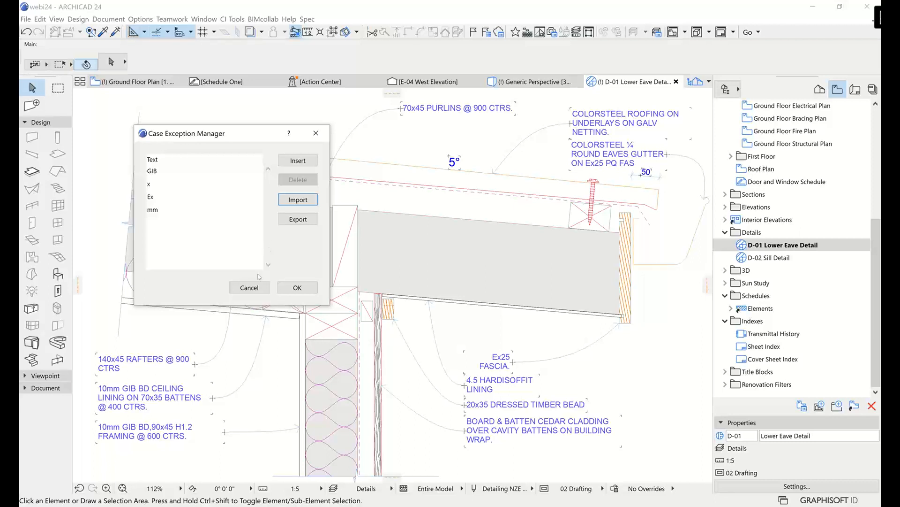
left_click(254, 288)
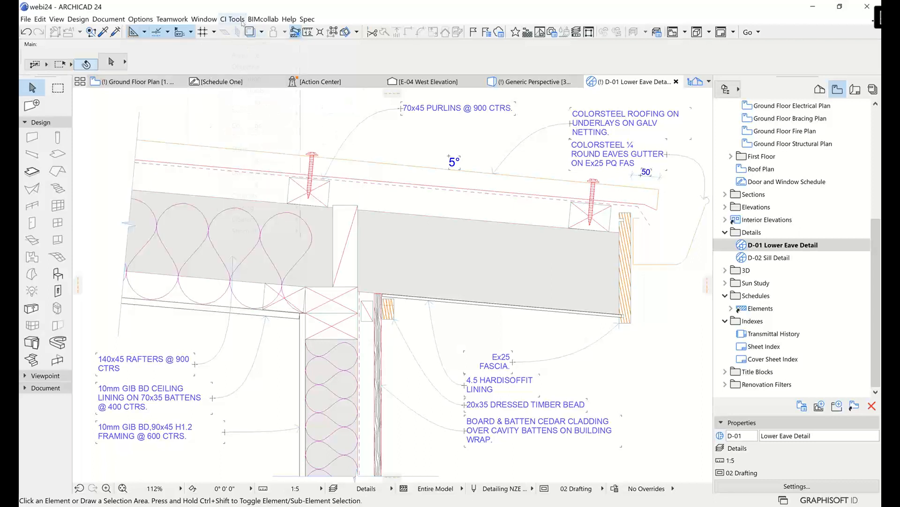
Step: Review the Convert Case options and leave them without converting any text
left_click(233, 19)
mouse_move(247, 57)
left_click(331, 55)
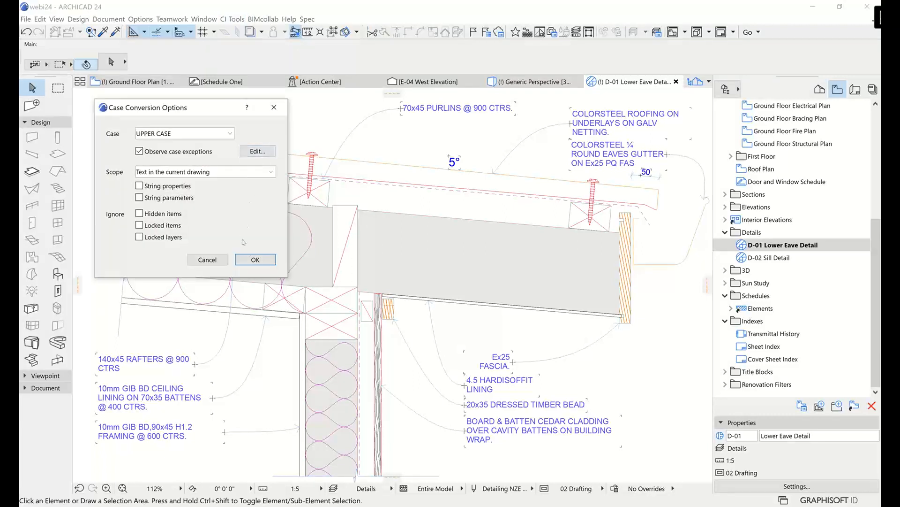
left_click(205, 259)
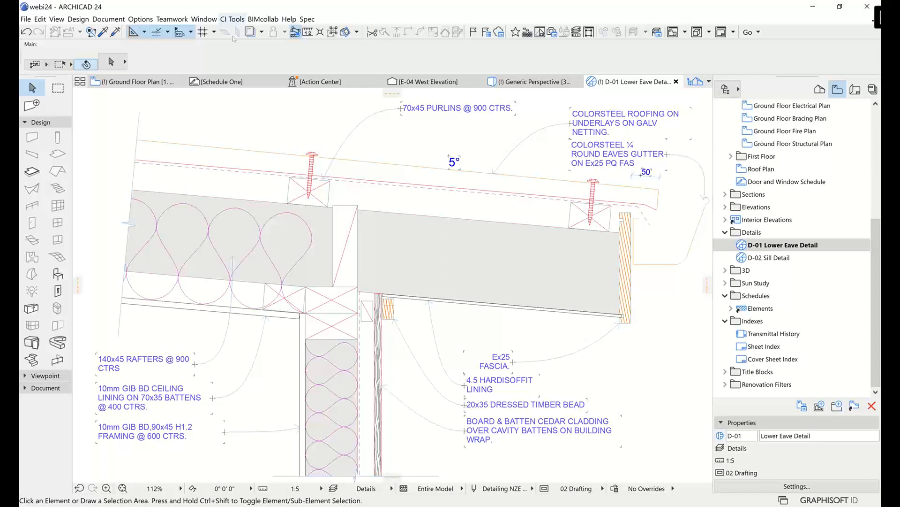
Step: Switch to the Ground Floor Plan and open the default settings of the Object tool
left_click(138, 86)
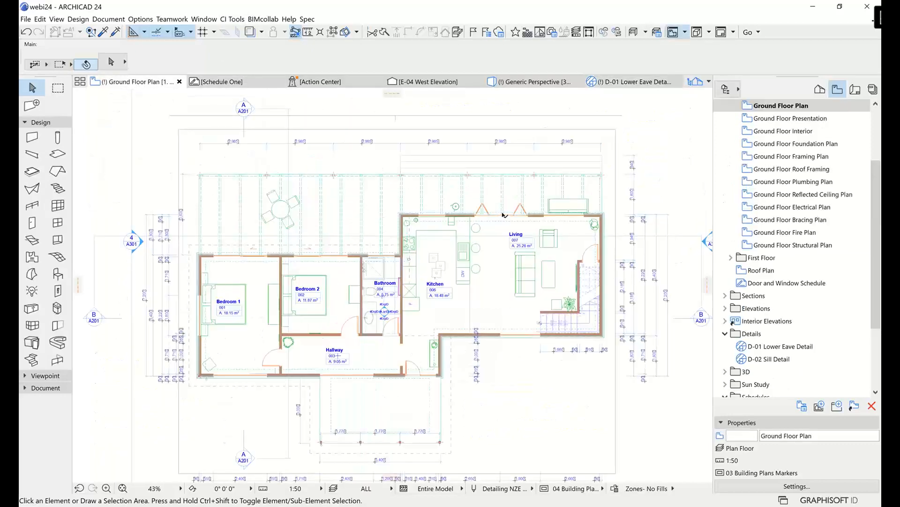
scroll(503, 215, "down", 5)
middle_click_drag(504, 215, 323, 239)
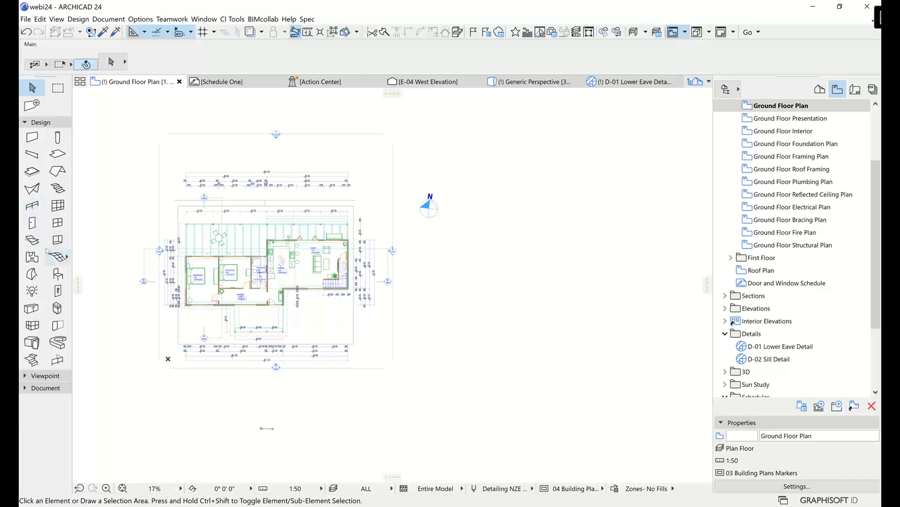
left_click(58, 274)
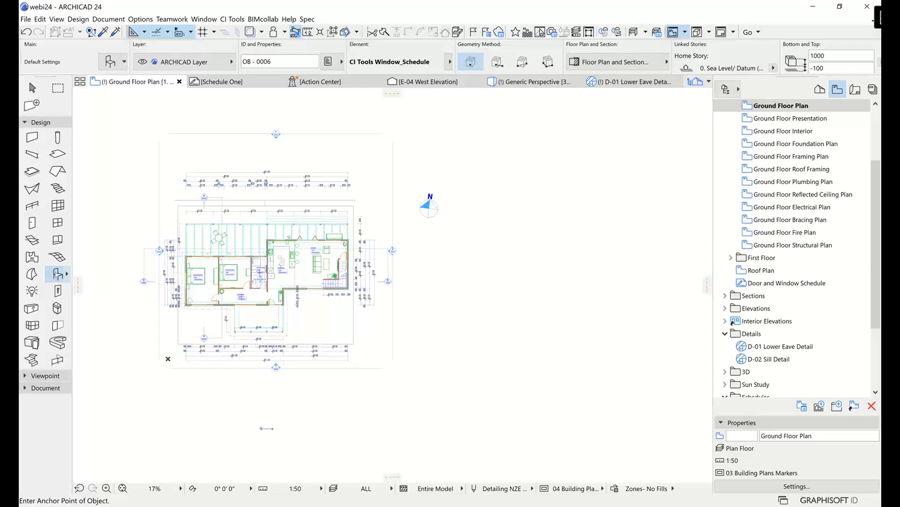
double_click(57, 274)
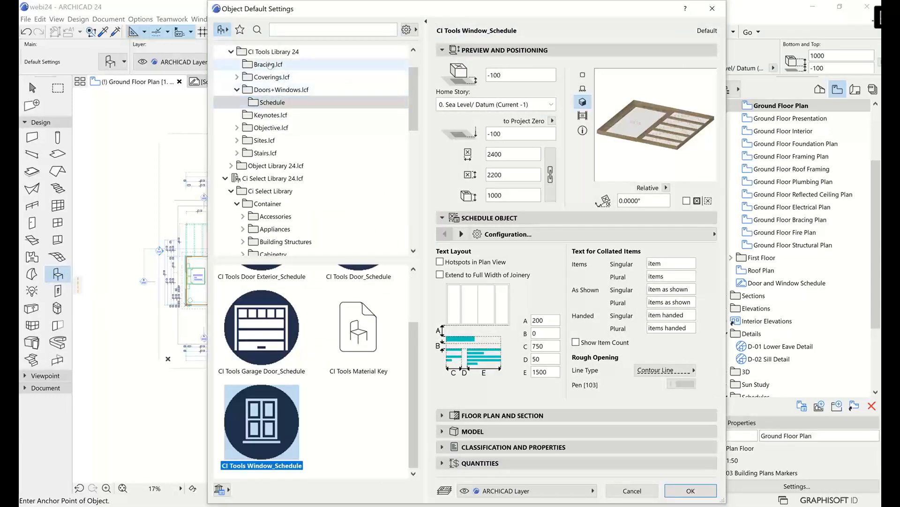
Step: Choose the Document Transmittal Form #1990 object from the Documentation Tables folder of the Ci Select Library
left_click(231, 52)
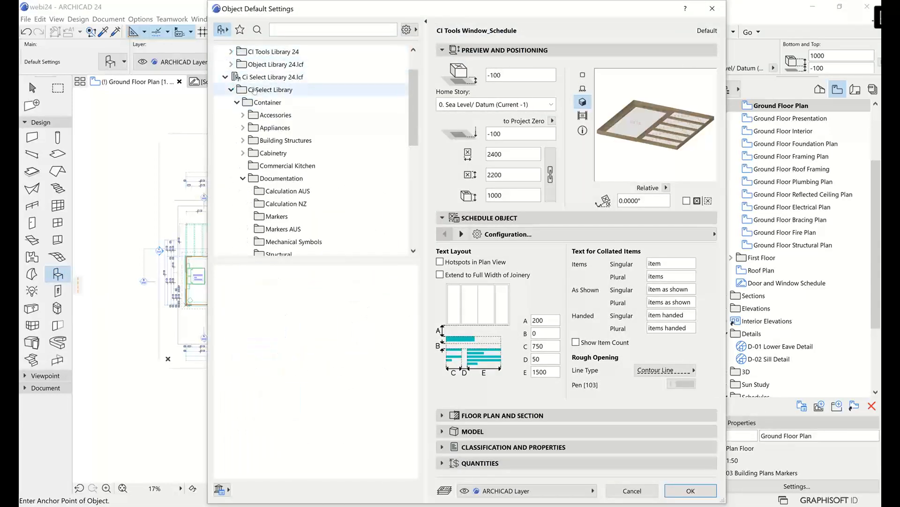
left_click(268, 78)
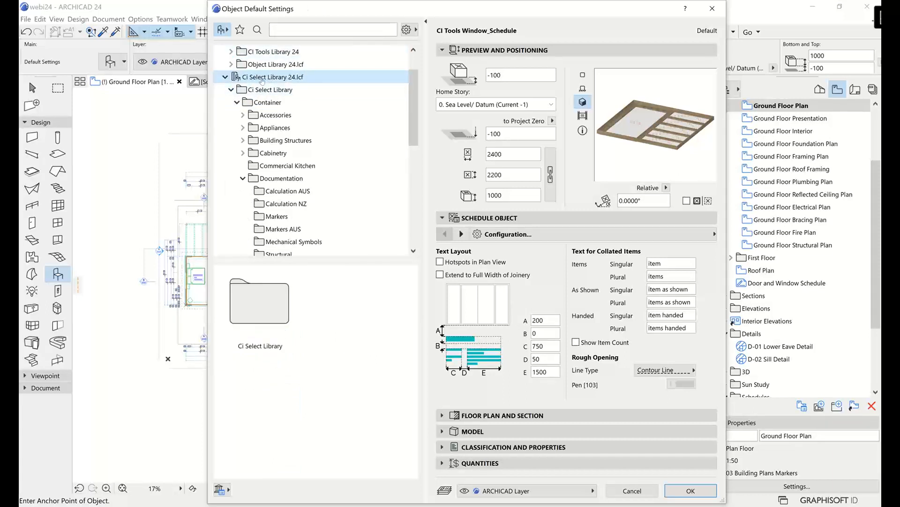
left_click(271, 90)
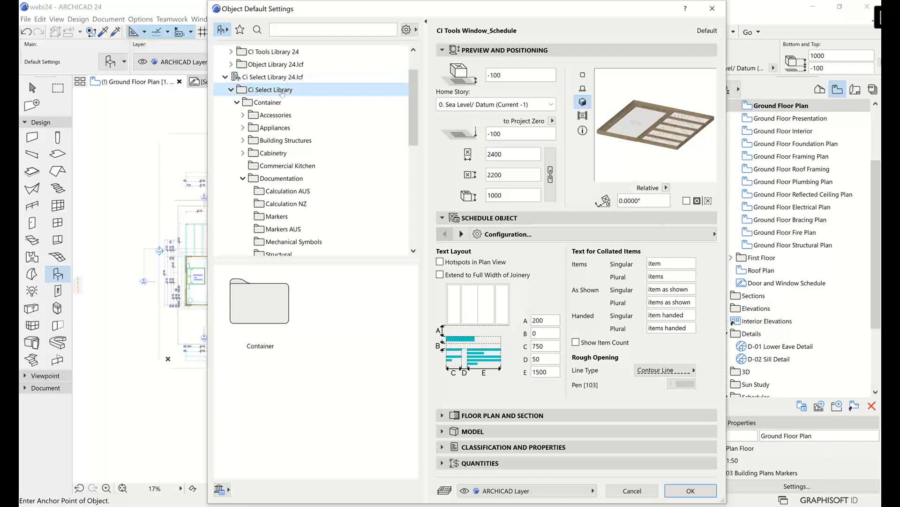
left_click(268, 103)
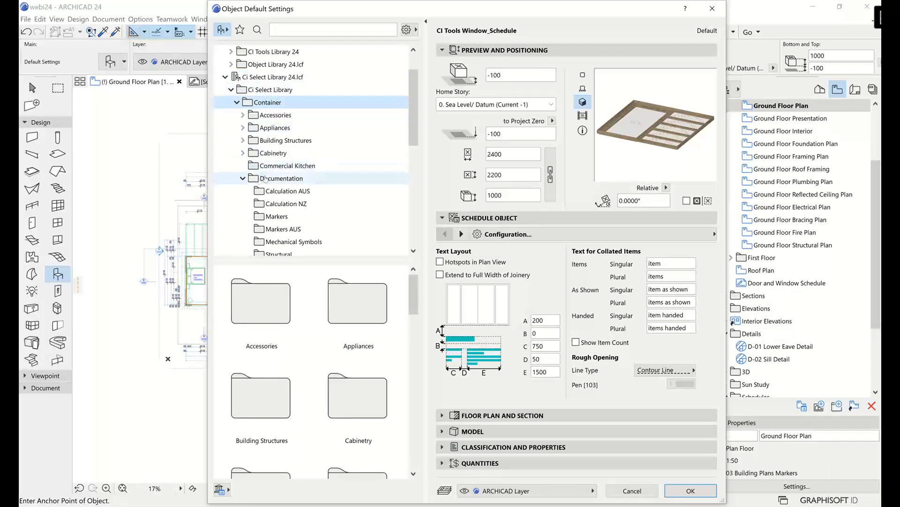
left_click(267, 179)
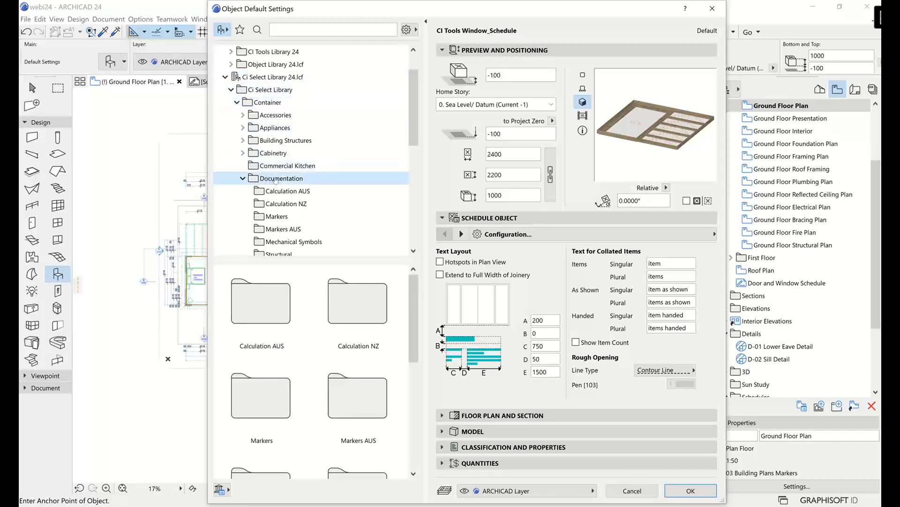
scroll(357, 342, "down", 5)
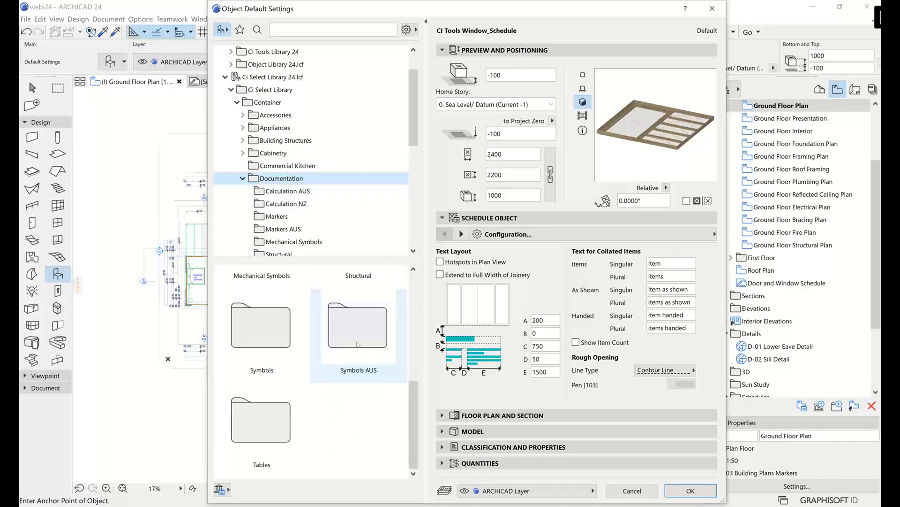
left_click(261, 428)
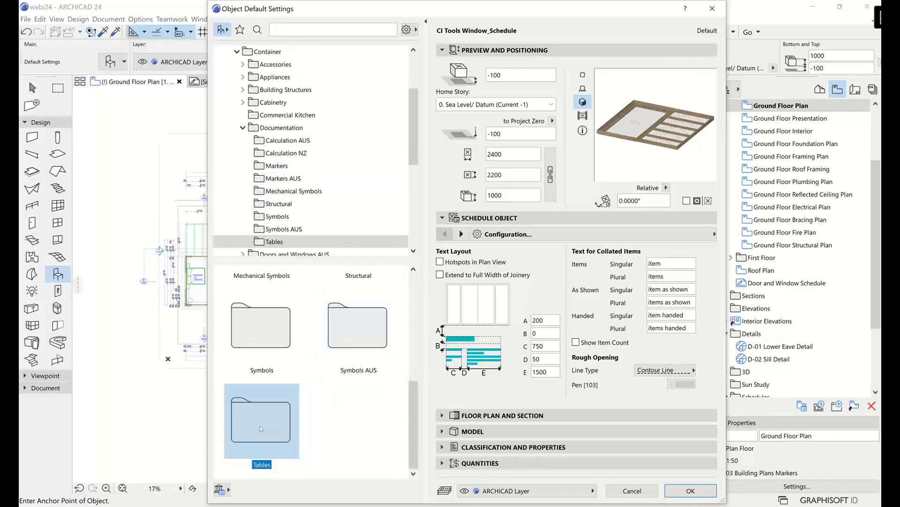
double_click(262, 428)
left_click(358, 300)
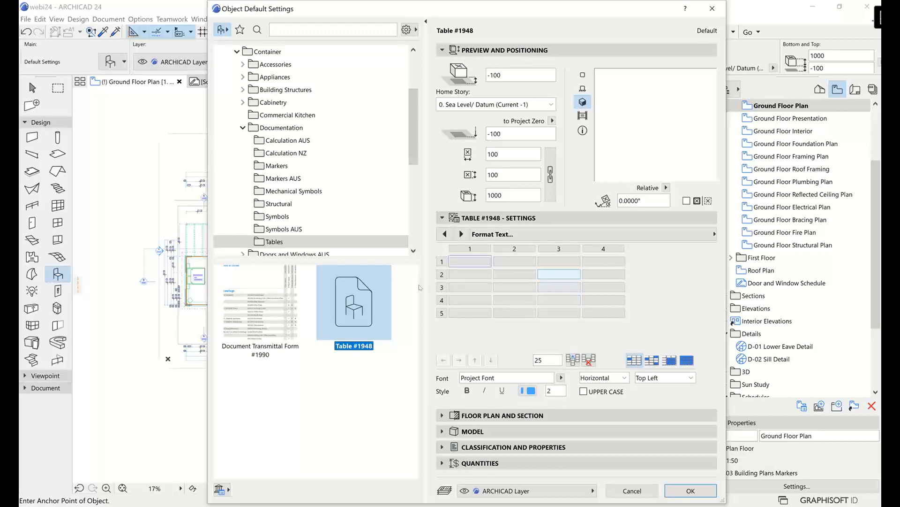
left_click(269, 298)
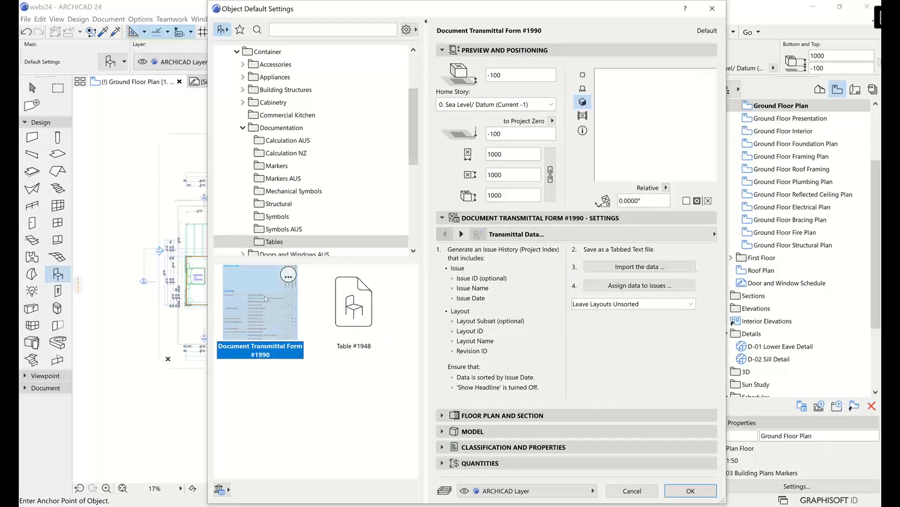
Step: Place the Document Transmittal Form in the empty area beside the ground floor plan and open the 0. Sea Level/ Datum story
left_click(583, 75)
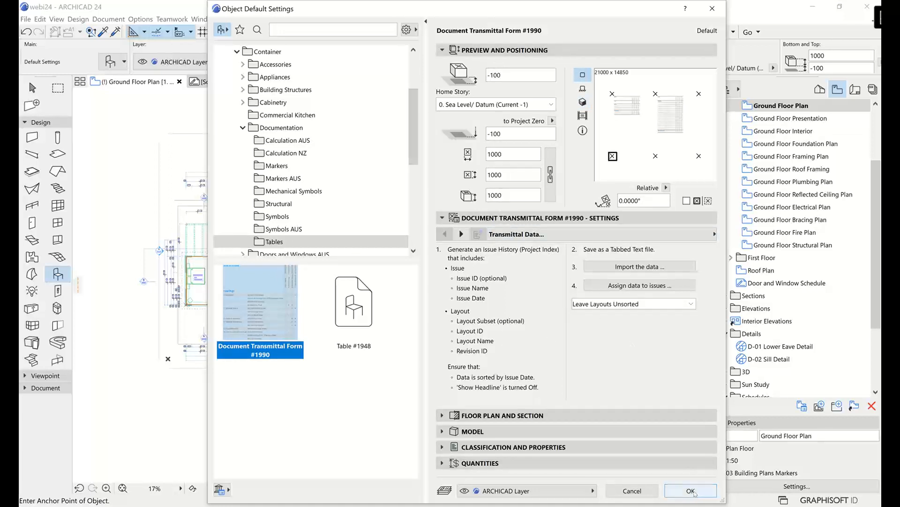
left_click(694, 491)
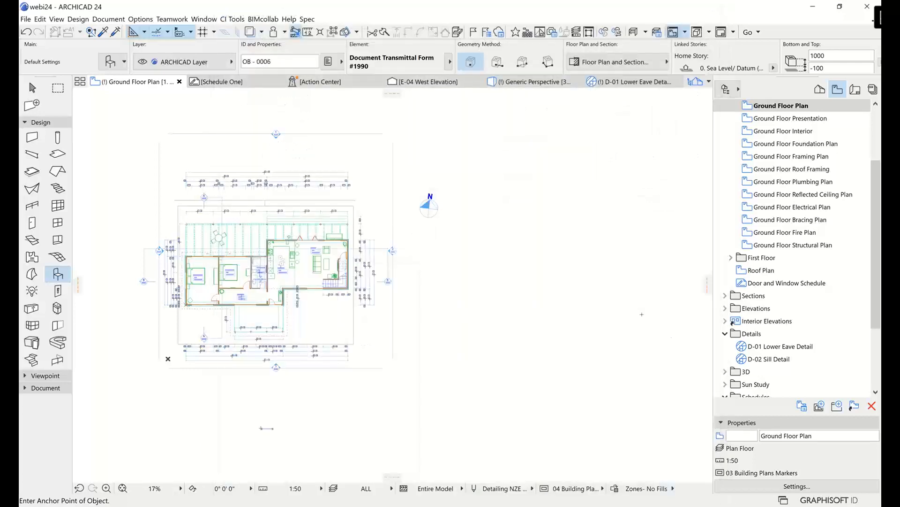
left_click(460, 266)
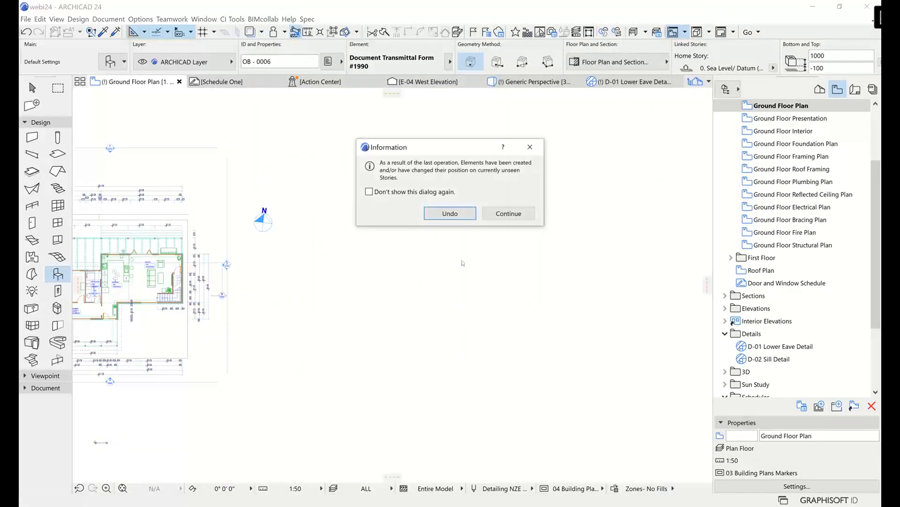
left_click(510, 213)
left_click(820, 89)
left_click(769, 119)
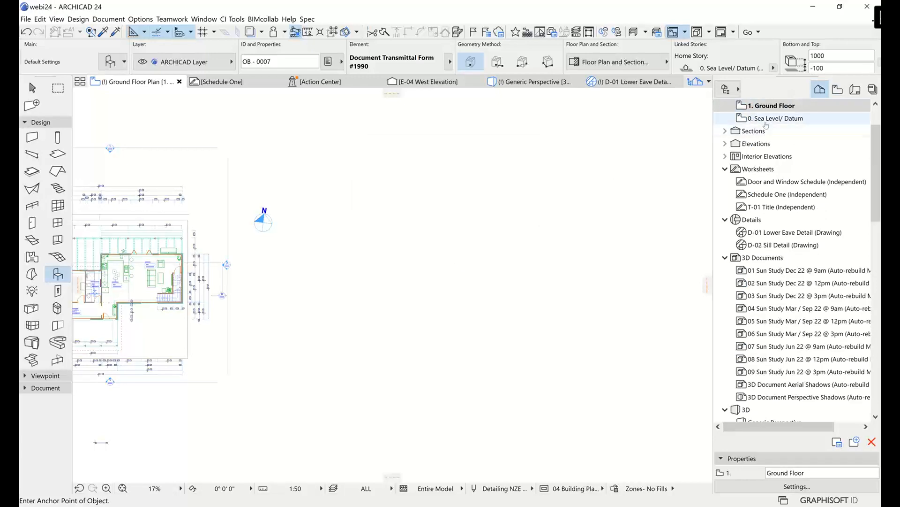
Step: Examine the placed form's Issue, Media, Distribution and Drawings tables, including the issue columns and revision marks
middle_click_drag(586, 179, 507, 280)
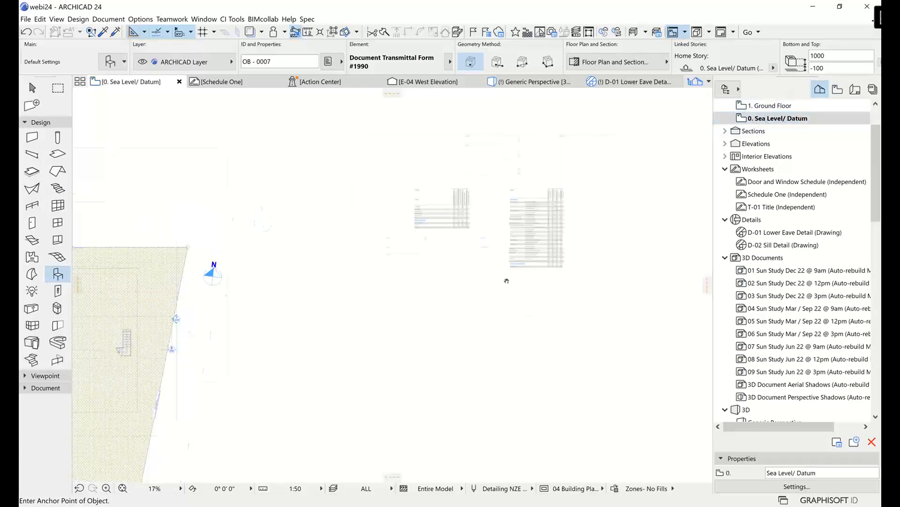
scroll(507, 280, "up", 7)
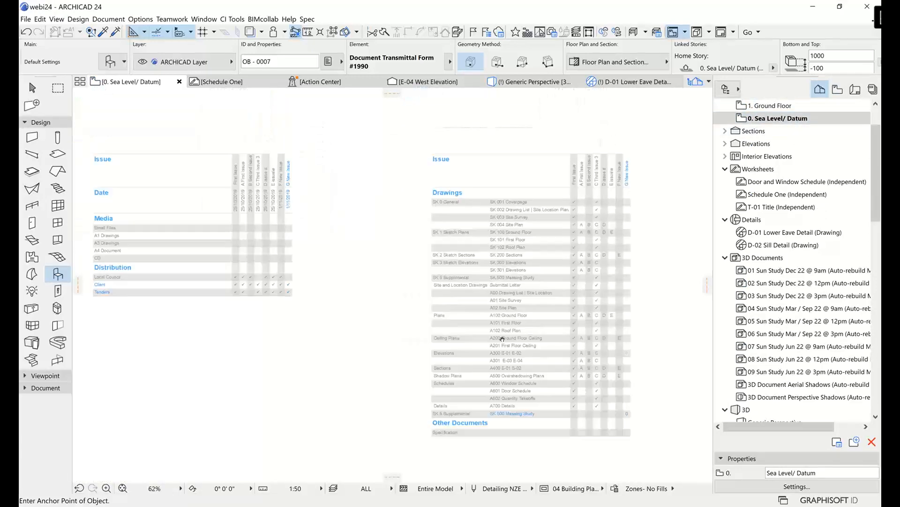
middle_click_drag(565, 326, 644, 322)
scroll(402, 272, "up", 4)
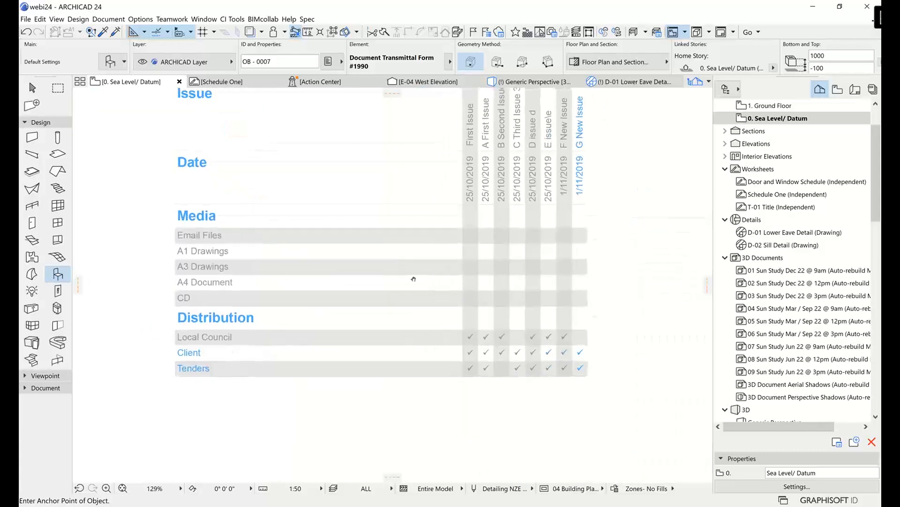
middle_click_drag(402, 264, 424, 301)
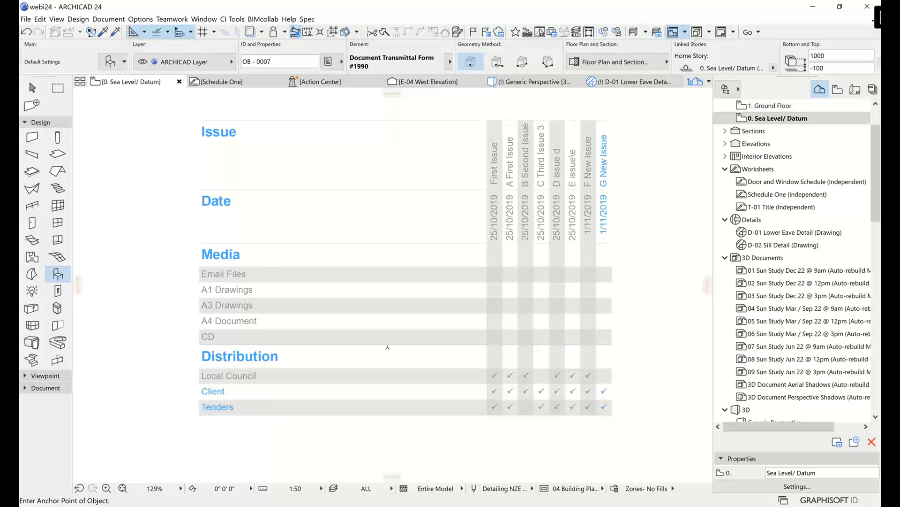
scroll(455, 365, "down", 3)
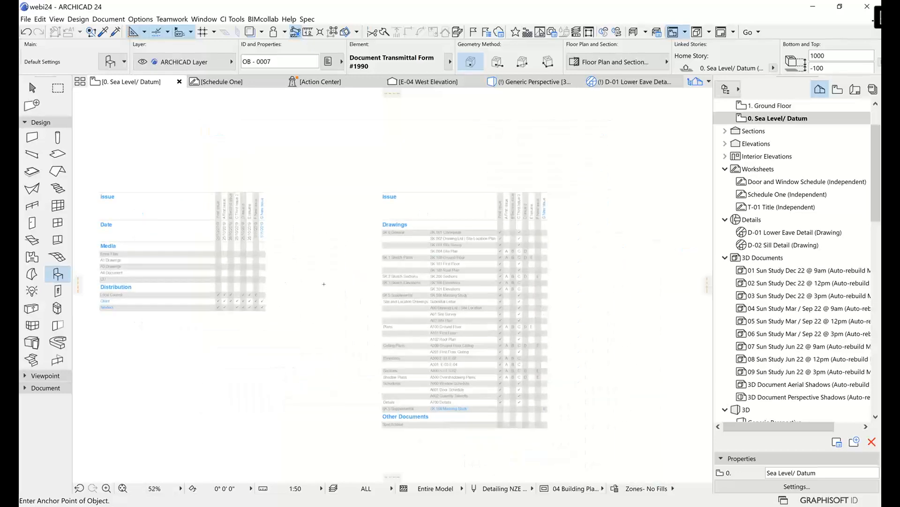
scroll(471, 303, "up", 2)
middle_click_drag(483, 249, 479, 289)
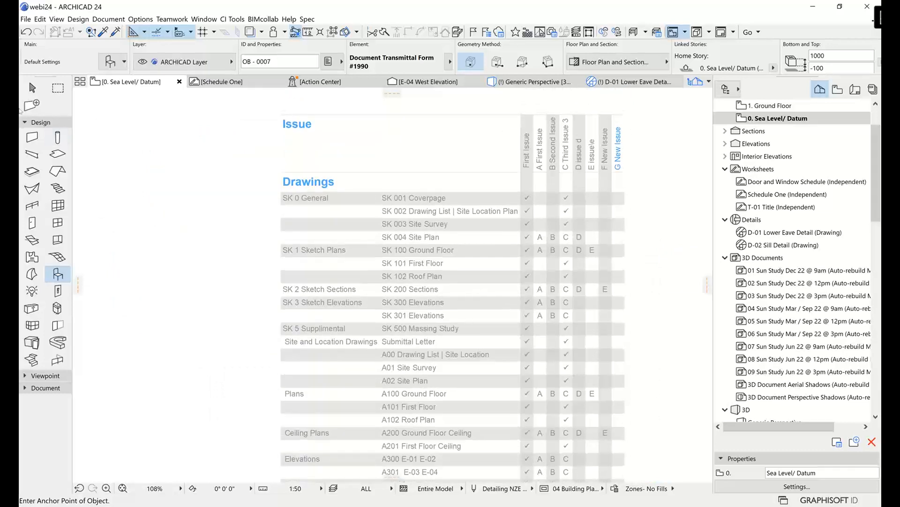
left_click(32, 88)
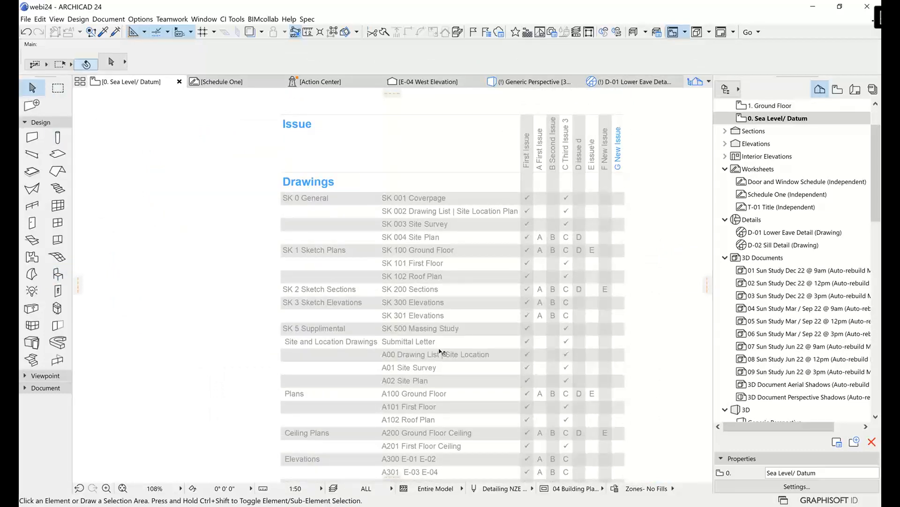
middle_click_drag(441, 346, 379, 348)
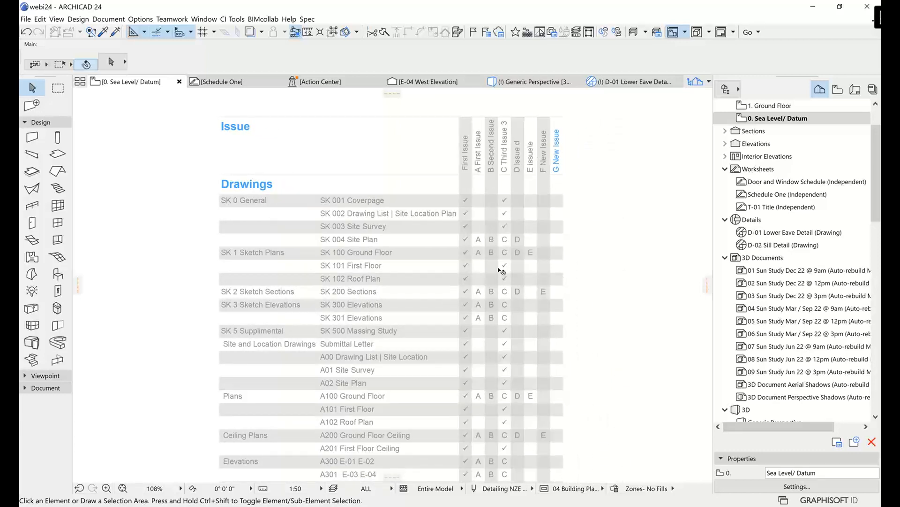
middle_click_drag(495, 329, 464, 278)
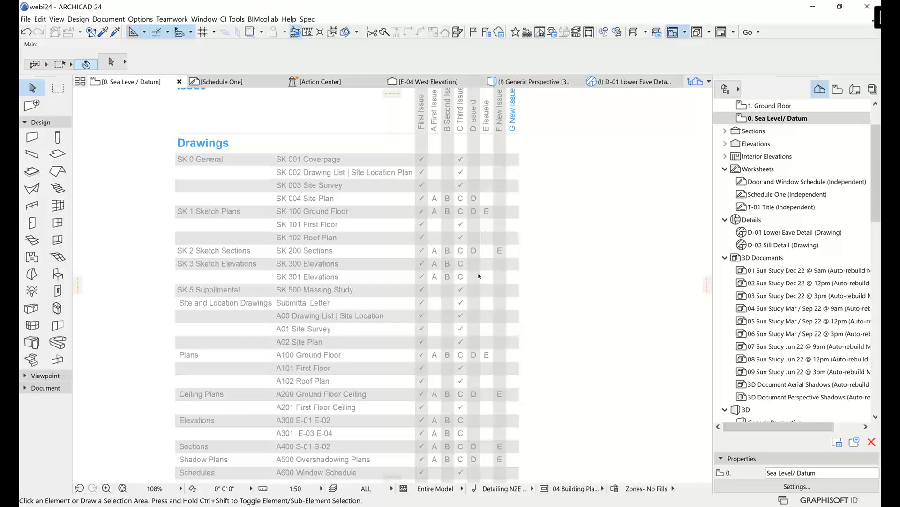
scroll(448, 362, "down", 2)
scroll(448, 361, "down", 1)
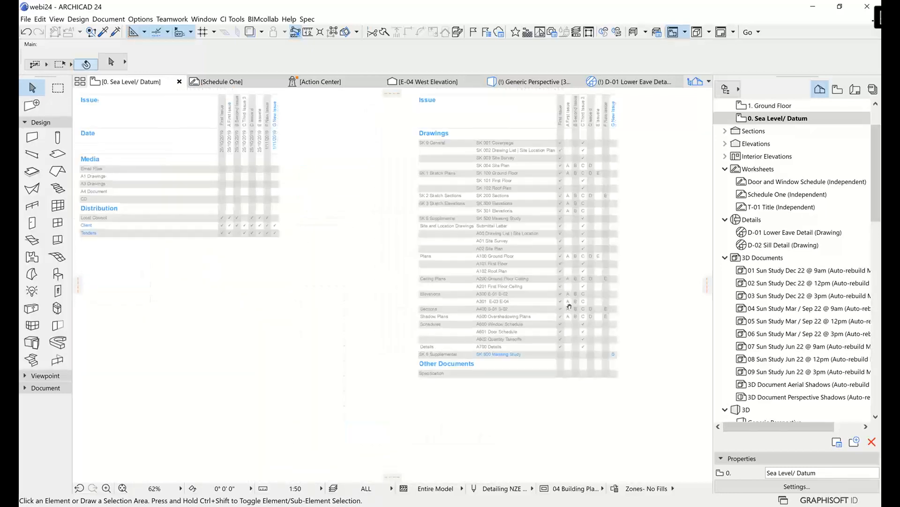
Step: Look up the Project Indexes in the Project Map and inspect the form's drawing list against its issue columns
left_click(448, 279)
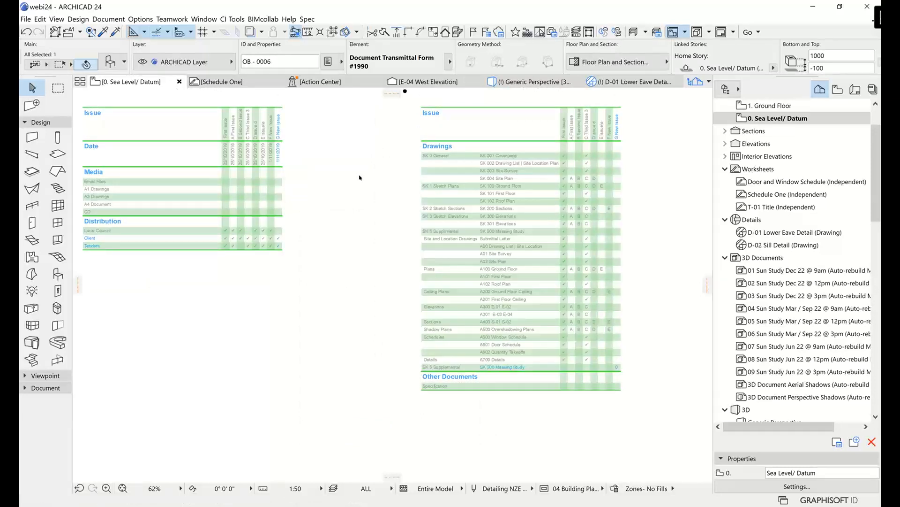
left_click(875, 214)
left_click_drag(875, 214, 875, 409)
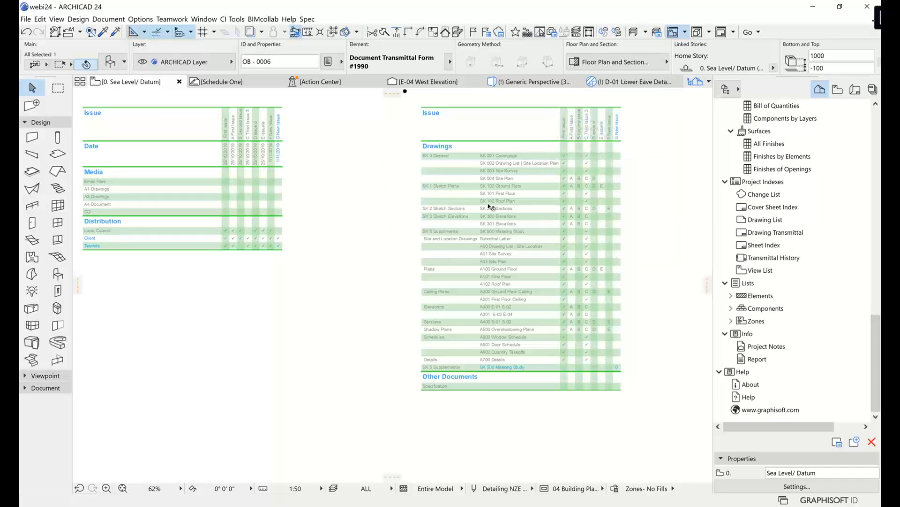
scroll(458, 185, "up", 1)
middle_click_drag(461, 201, 397, 223)
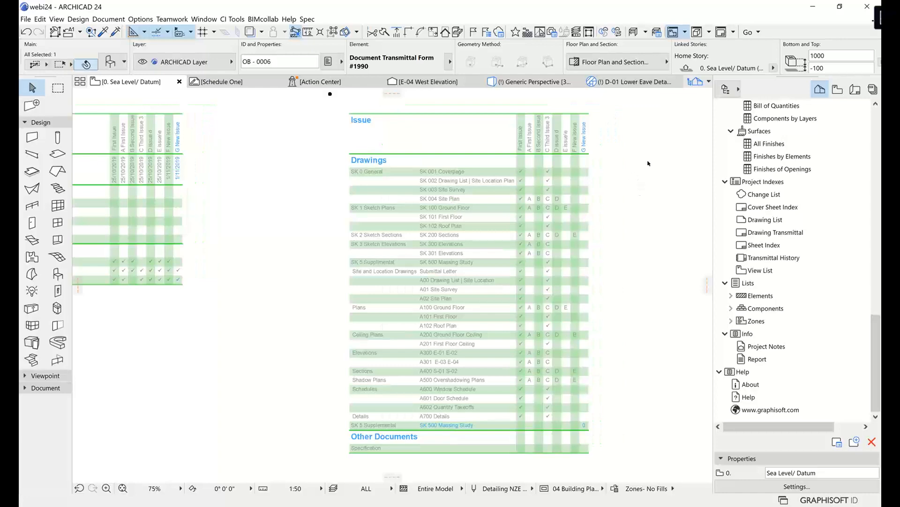
left_click(631, 167)
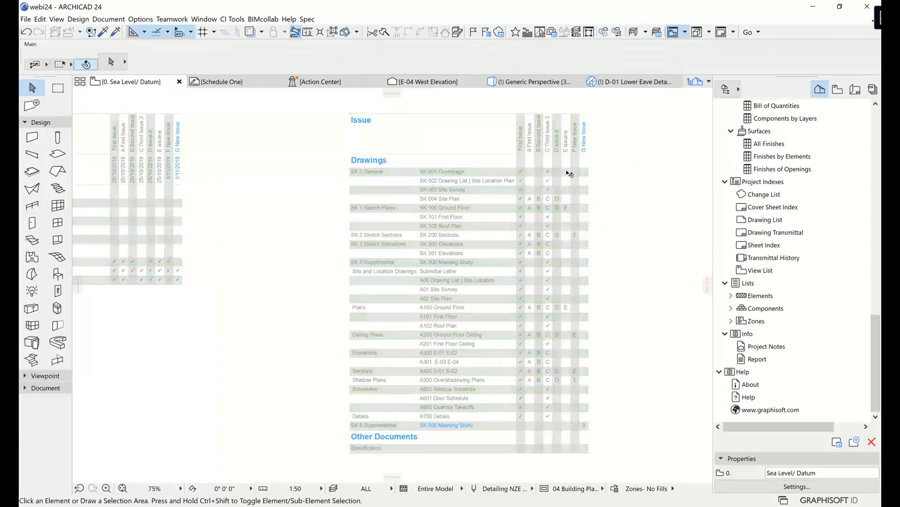
scroll(552, 165, "up", 1)
scroll(551, 164, "up", 3)
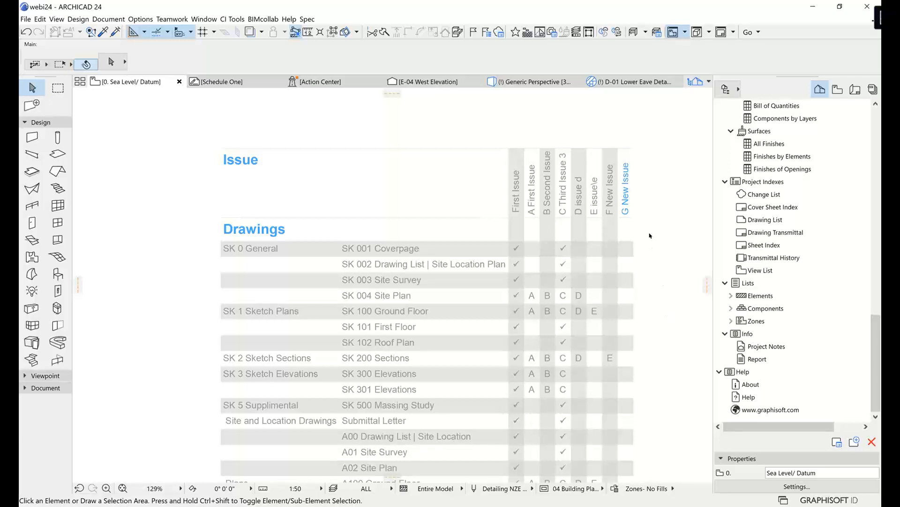
Step: Open the placed transmittal form's selection settings and show the Assign Extra Data to Issues page
left_click(617, 216)
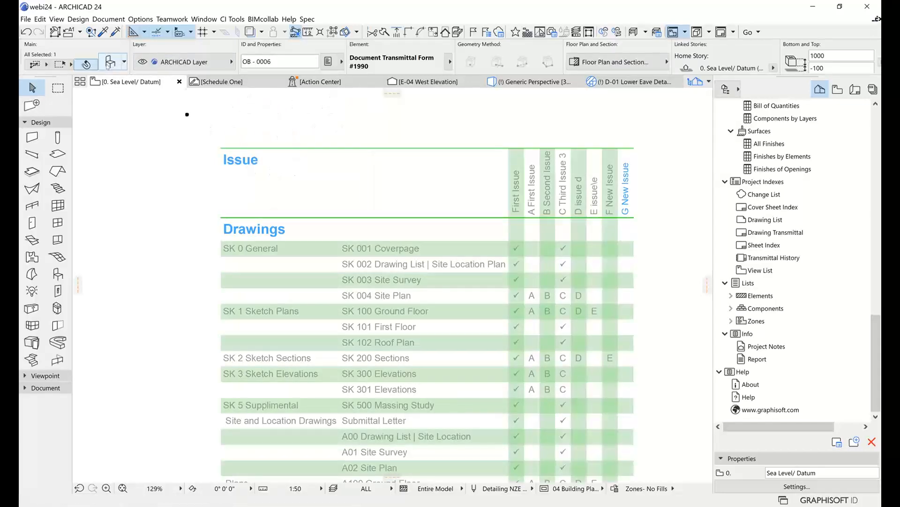
key("ctrl+t")
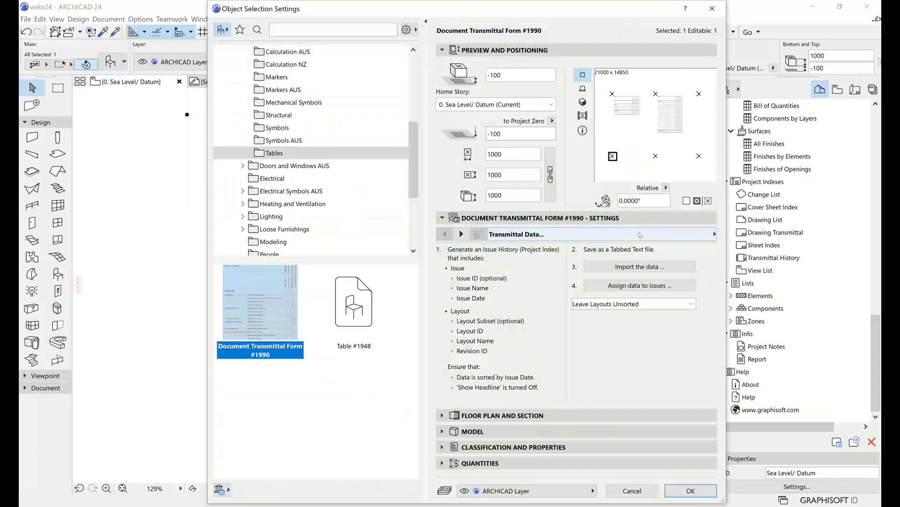
left_click(571, 236)
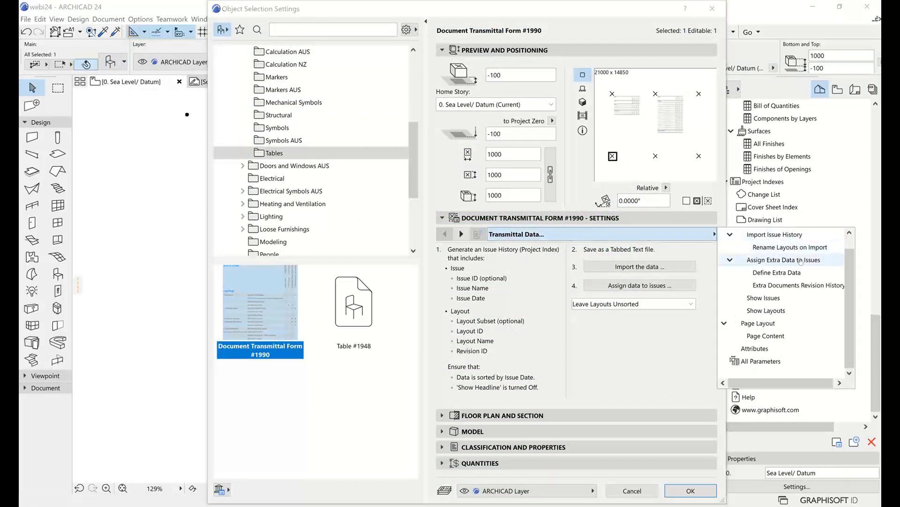
left_click(778, 261)
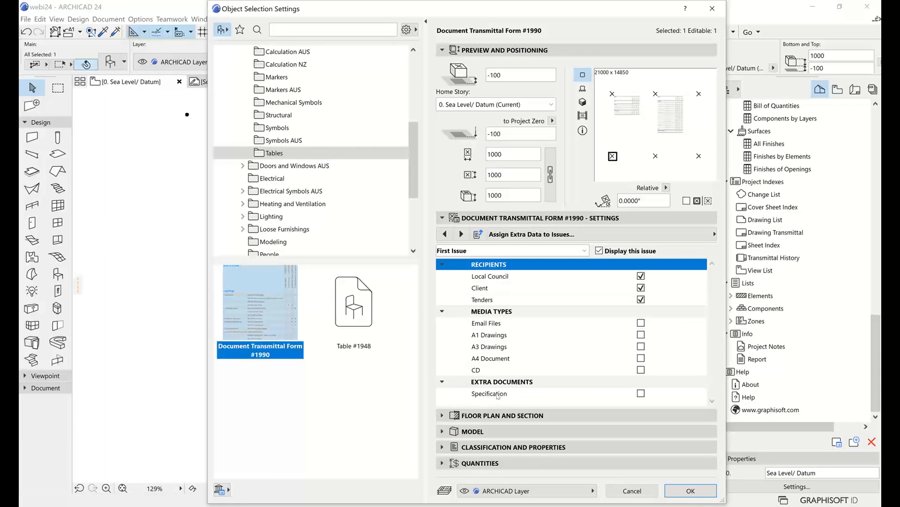
Step: Review the recipients assigned to First Issue and the list of available issues, keeping First Issue chosen
left_click(513, 281)
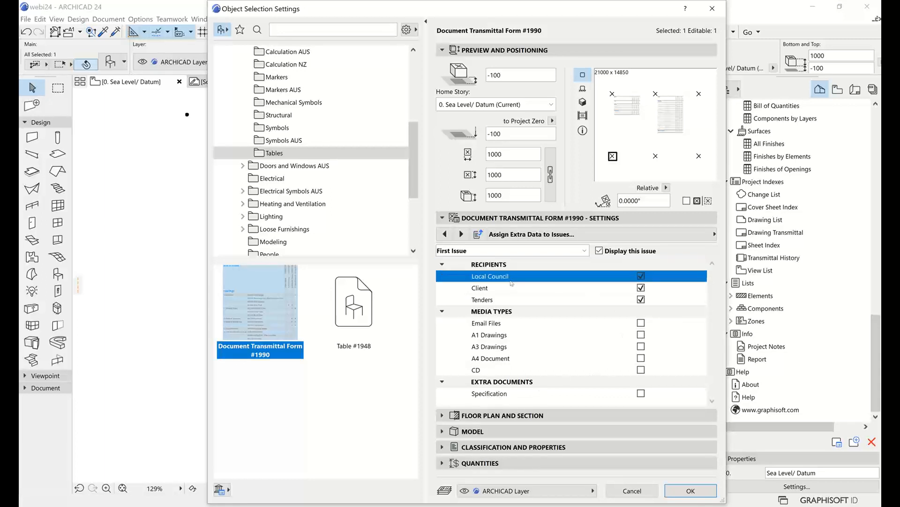
left_click(511, 291)
left_click(546, 252)
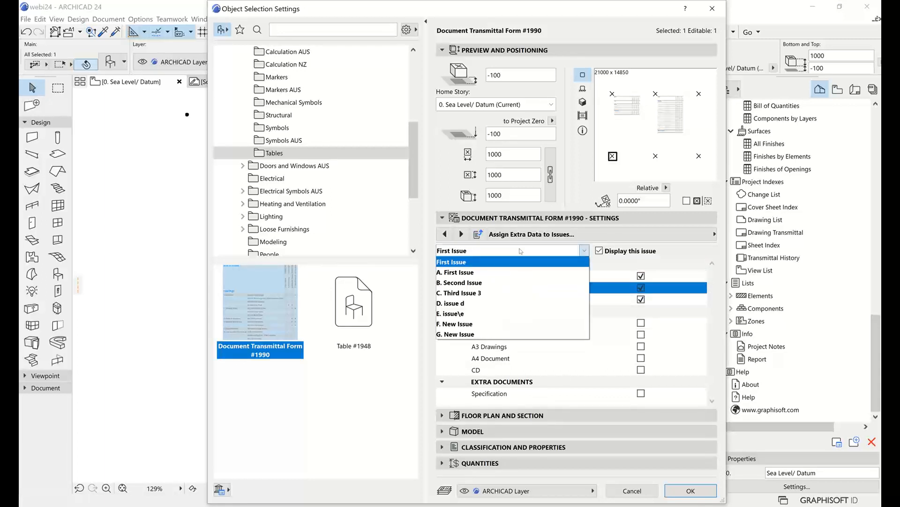
left_click(469, 262)
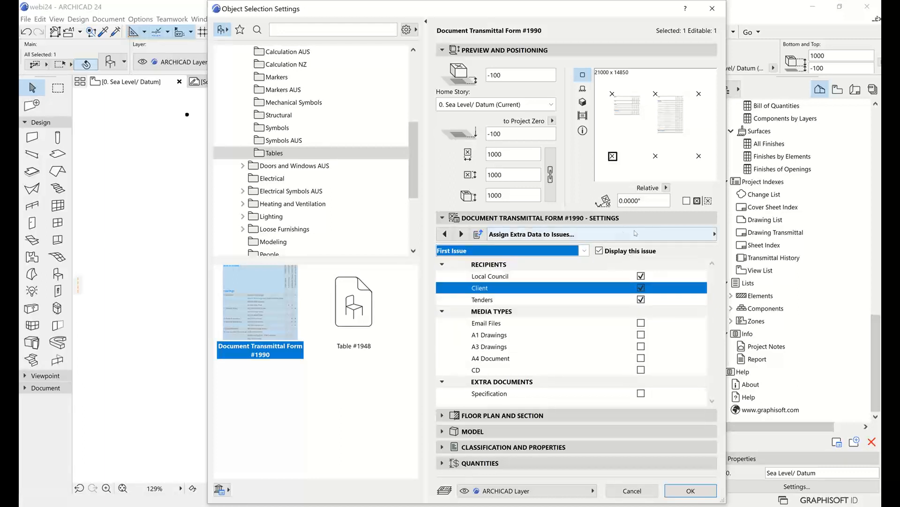
Step: Show the Define Extra Data page and review the Local Council and Client recipient entries
left_click(587, 238)
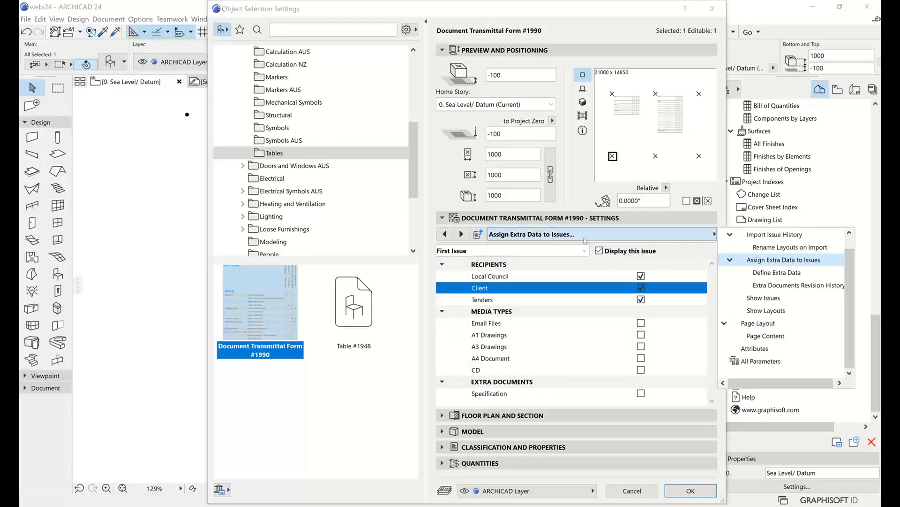
left_click(768, 275)
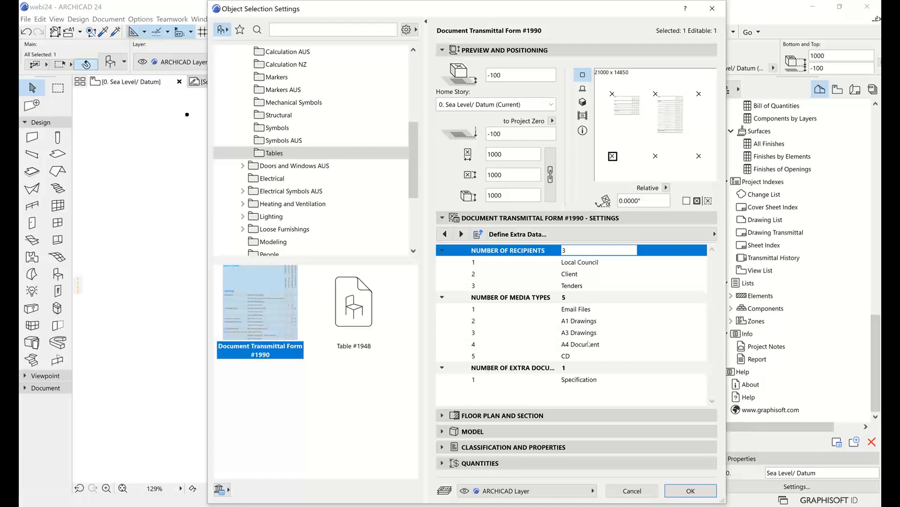
left_click(567, 264)
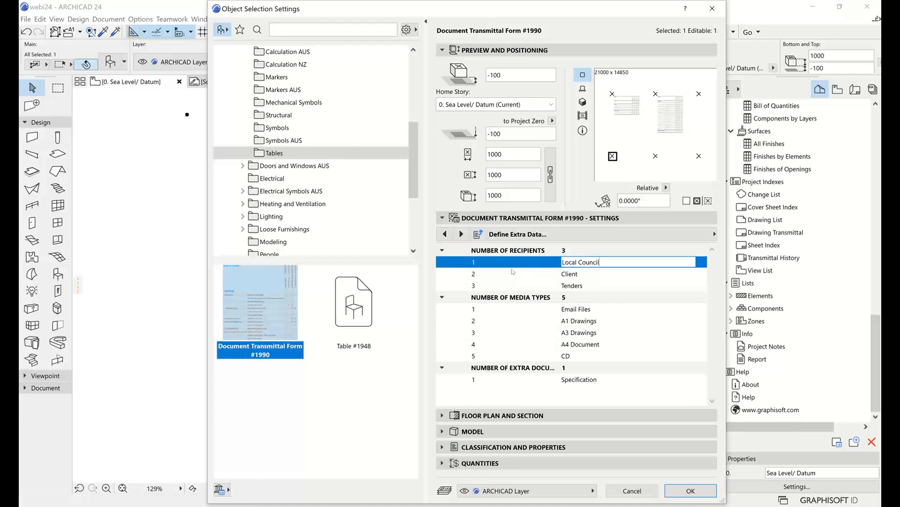
left_click(578, 274)
Step: Set the number of recipients to 7 and enter wrgfwfv and srgvwr as recipients 4 and 5
left_click(599, 251)
left_click_drag(582, 250, 558, 251)
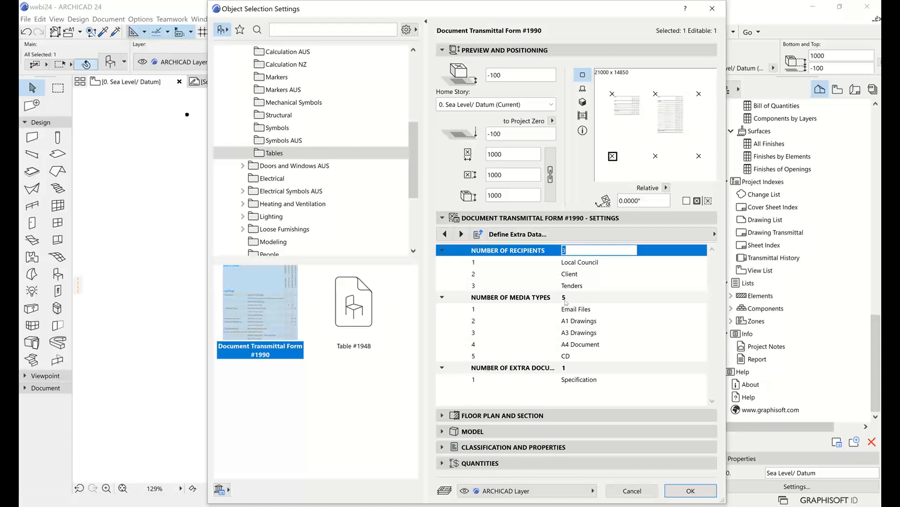
type("7")
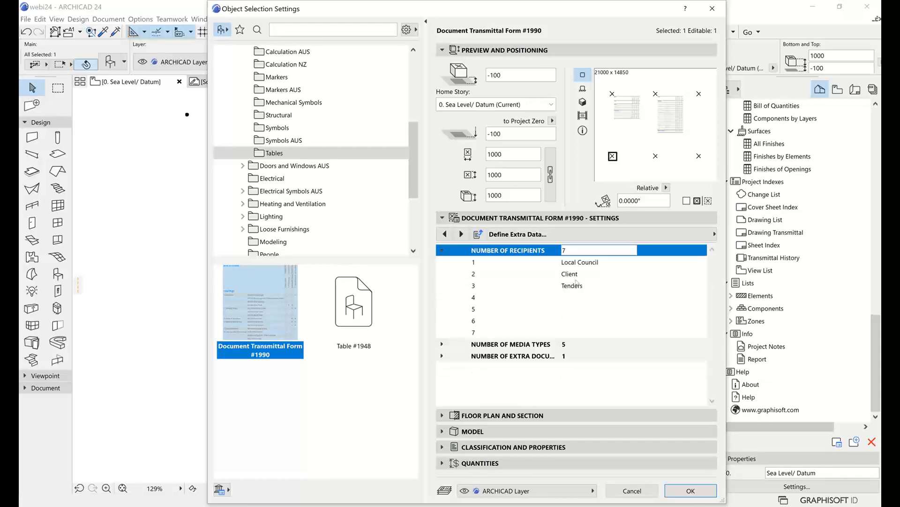
left_click(578, 298)
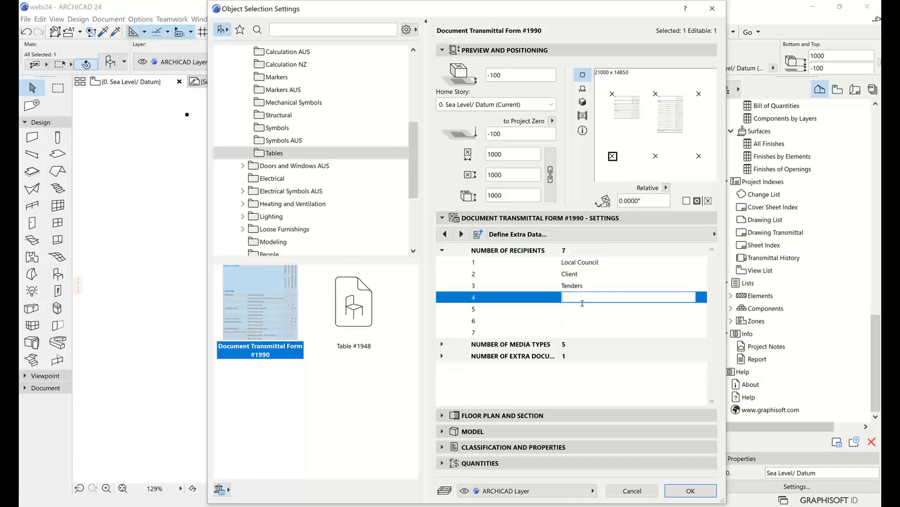
type("wrgfwfv")
left_click(589, 312)
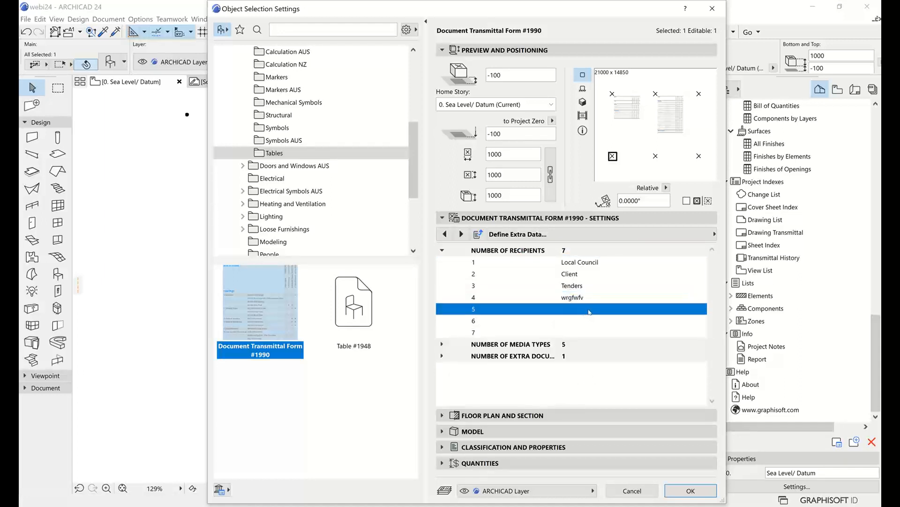
type("srgvwr")
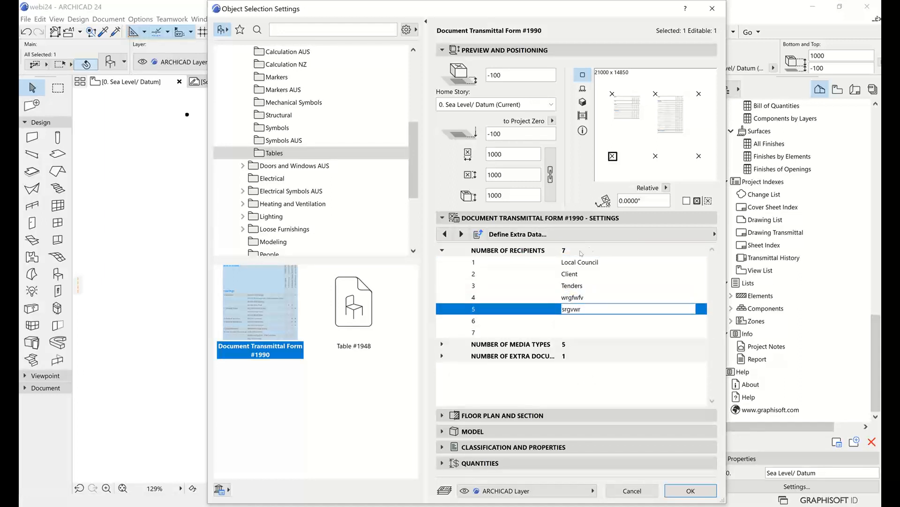
Step: Set the number of recipients to 3, keeping only Local Council, Client and Tenders
left_click(590, 251)
key("BackSpace")
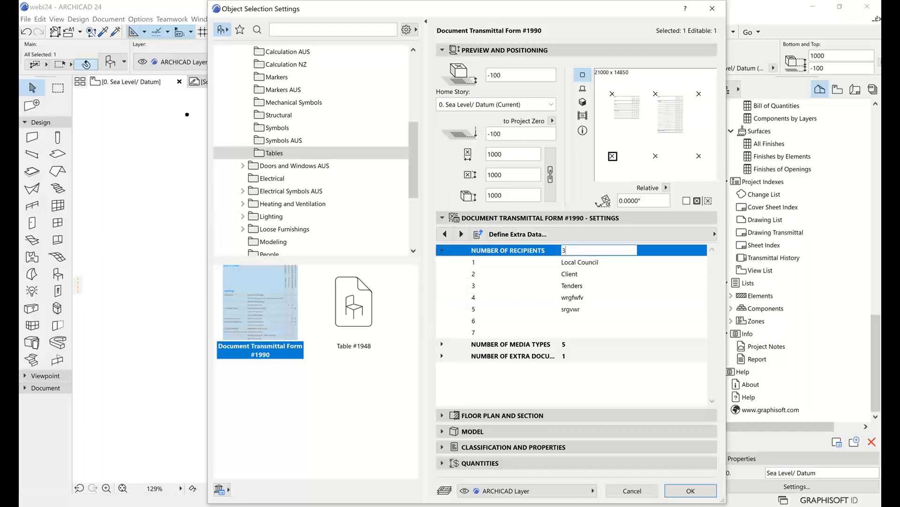
type("3")
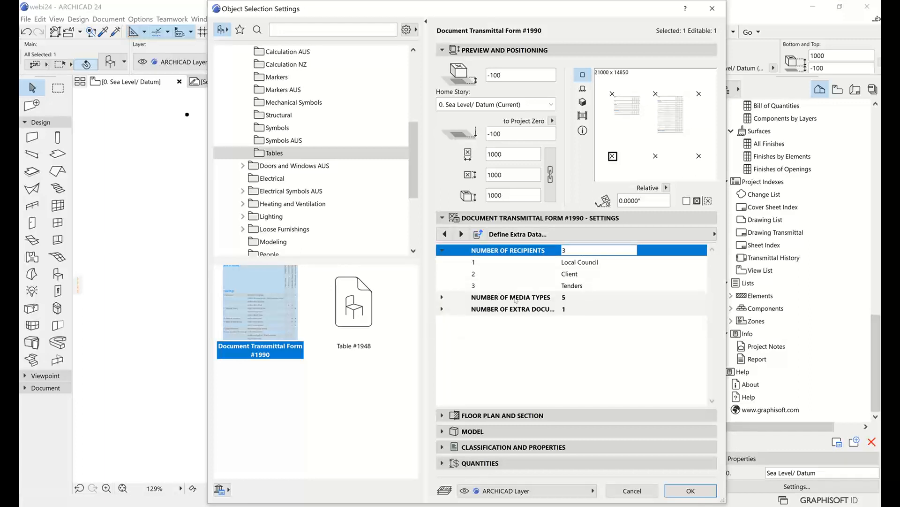
left_click(518, 298)
left_click(496, 310)
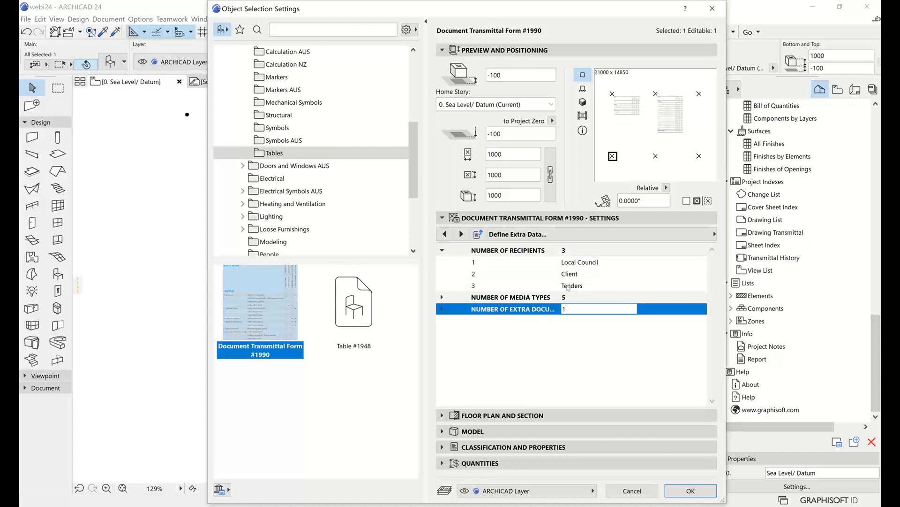
left_click(598, 286)
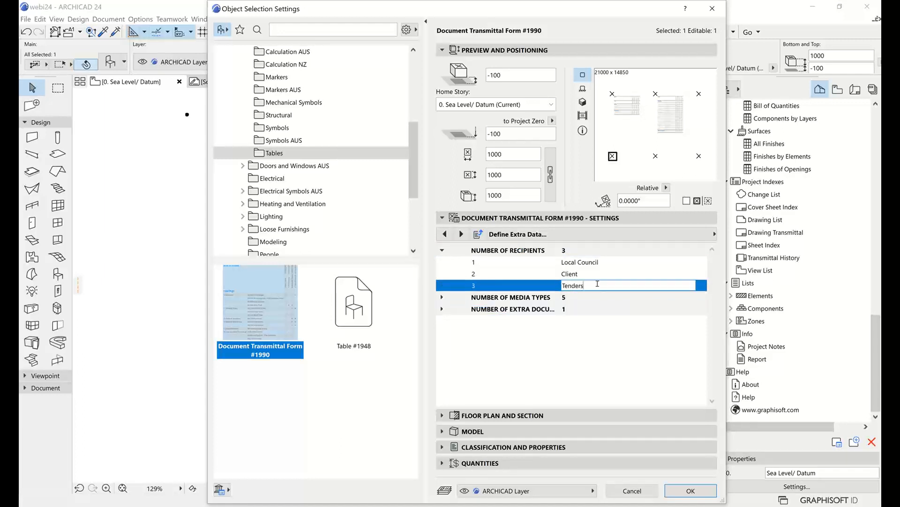
Step: Check the Extra Documents Revision History page, and exclude 4. Third Issue 3 and 7. New Issue from the shown issues
left_click(665, 233)
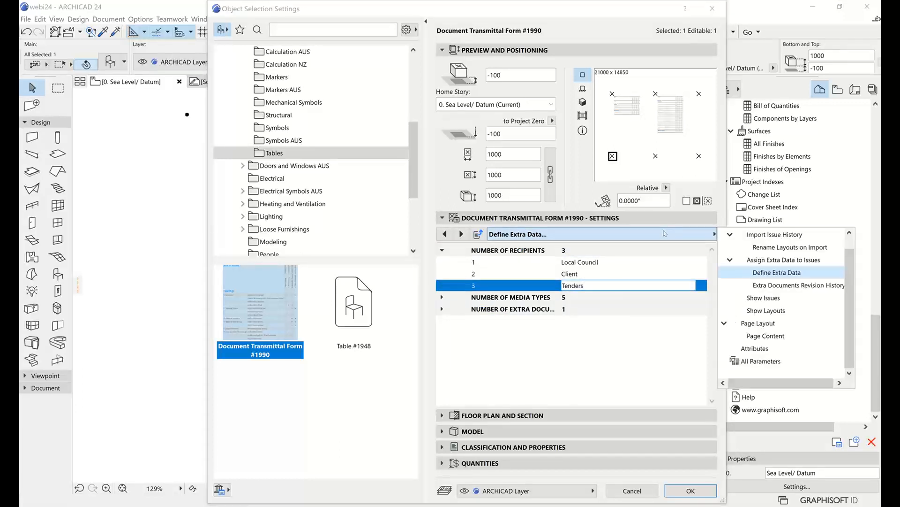
left_click(793, 284)
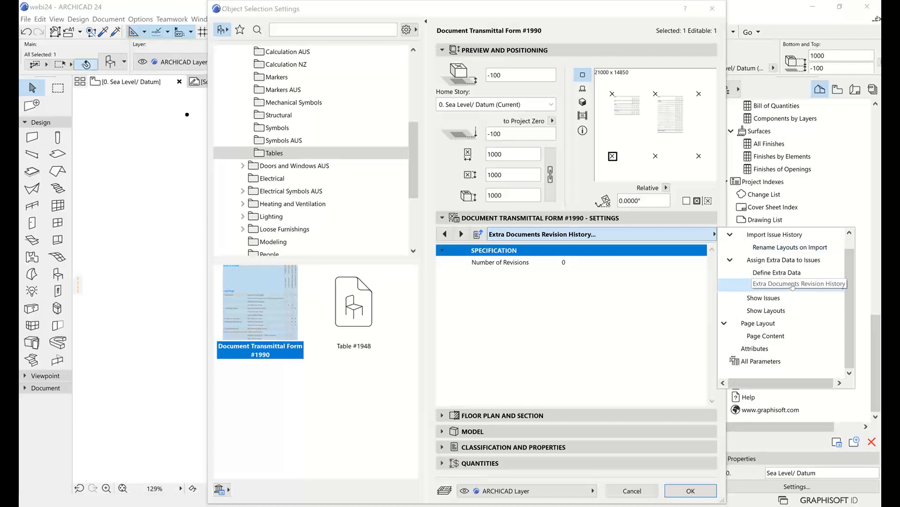
left_click(765, 298)
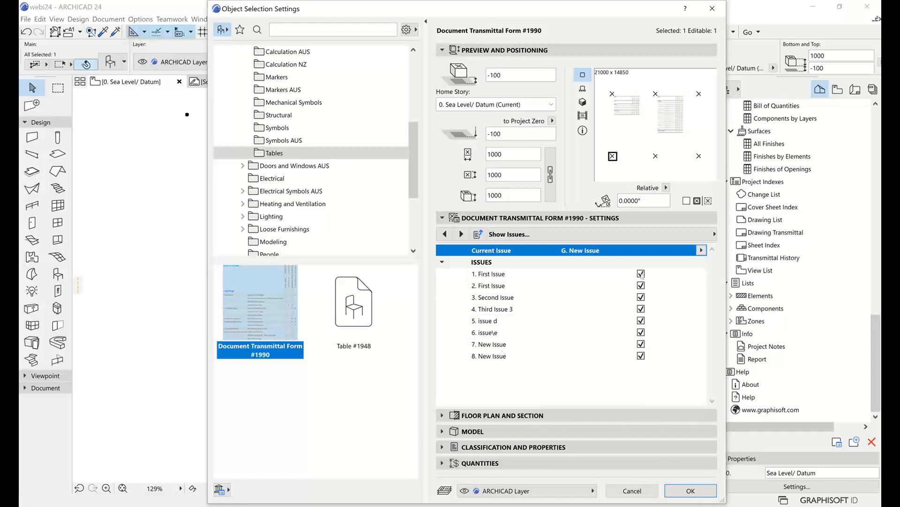
left_click(641, 308)
left_click(641, 308)
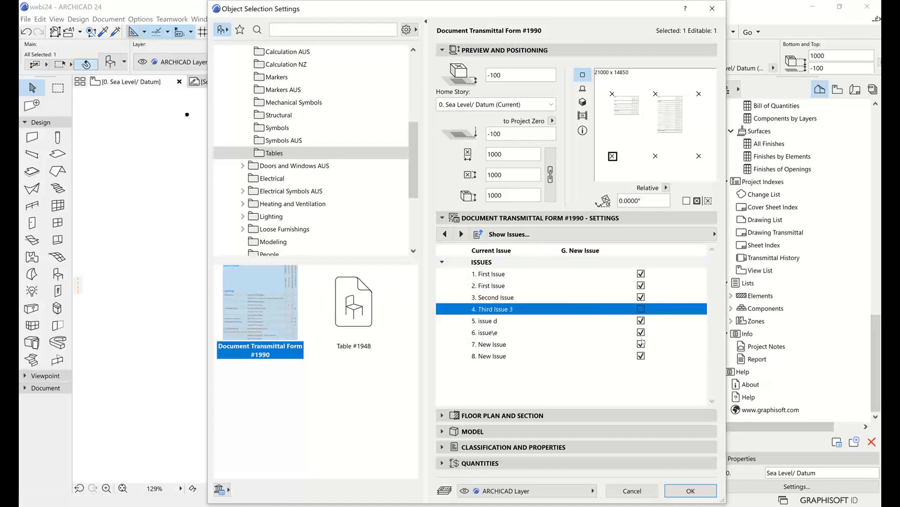
left_click(641, 343)
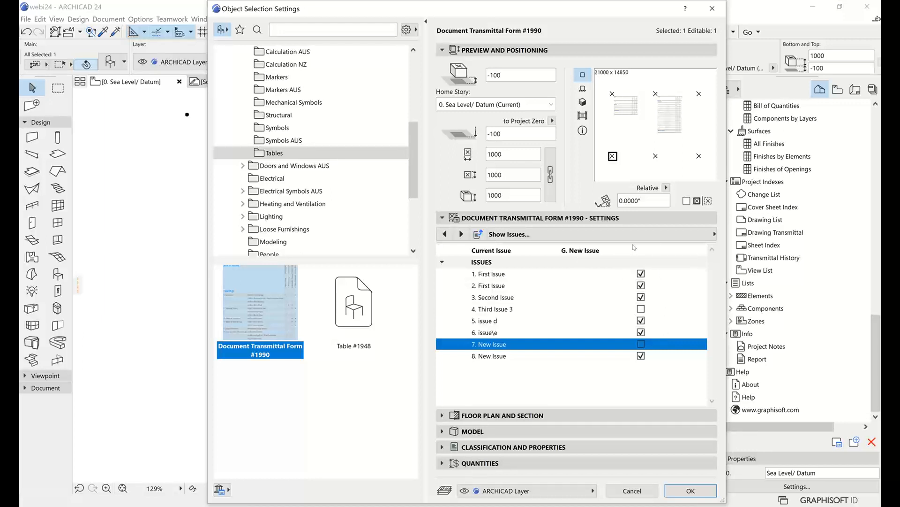
Step: Set the transmittal form's current issue to B. Second Issue
left_click(658, 252)
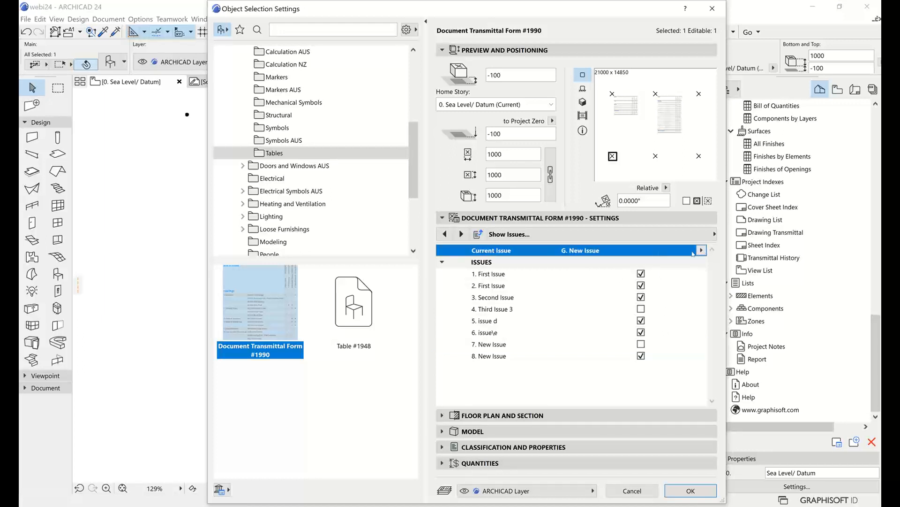
left_click(702, 251)
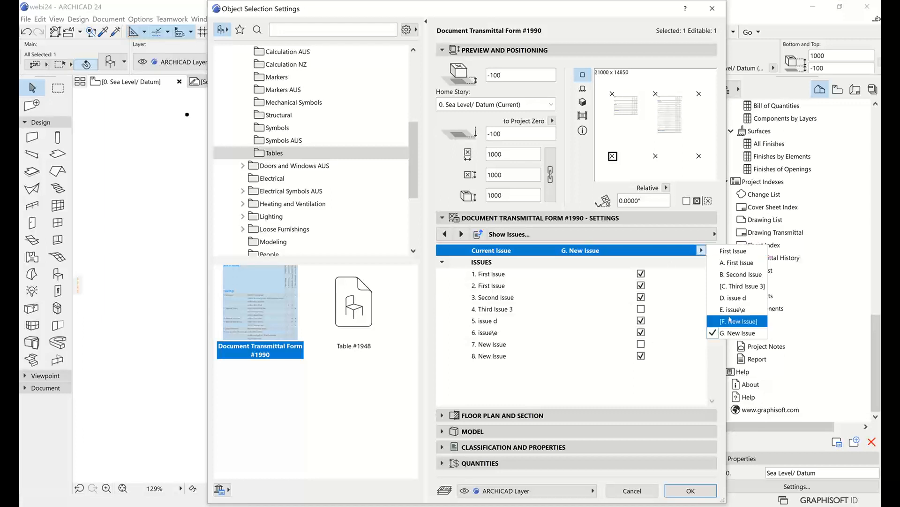
left_click(740, 274)
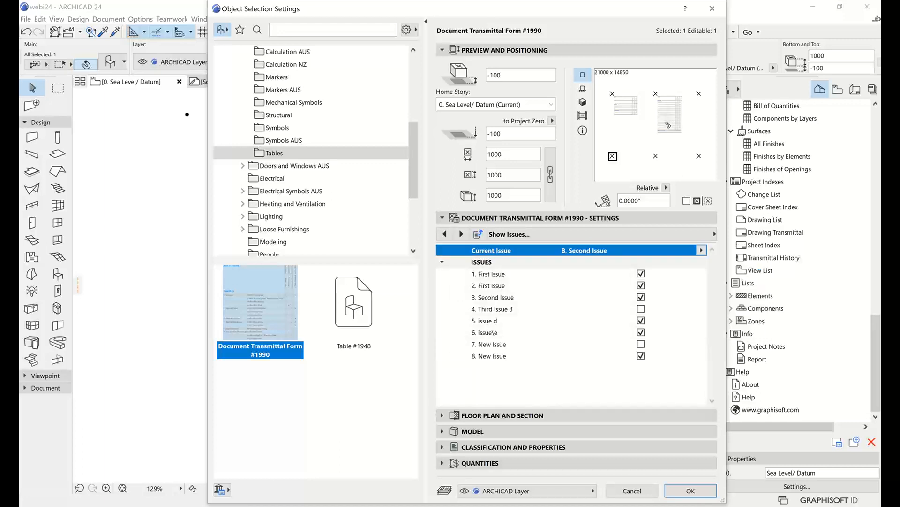
Step: Show the Show Layouts page and review which layouts are included in the transmittal form
left_click(654, 233)
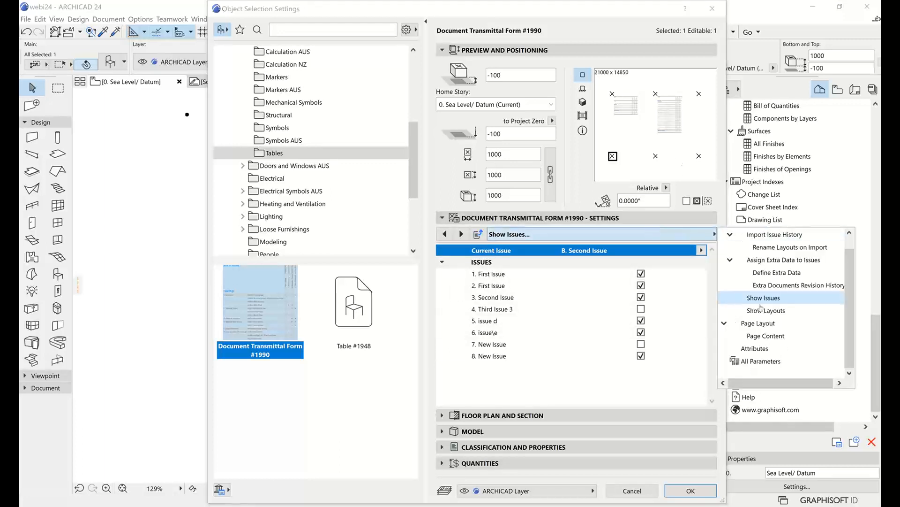
key("Down")
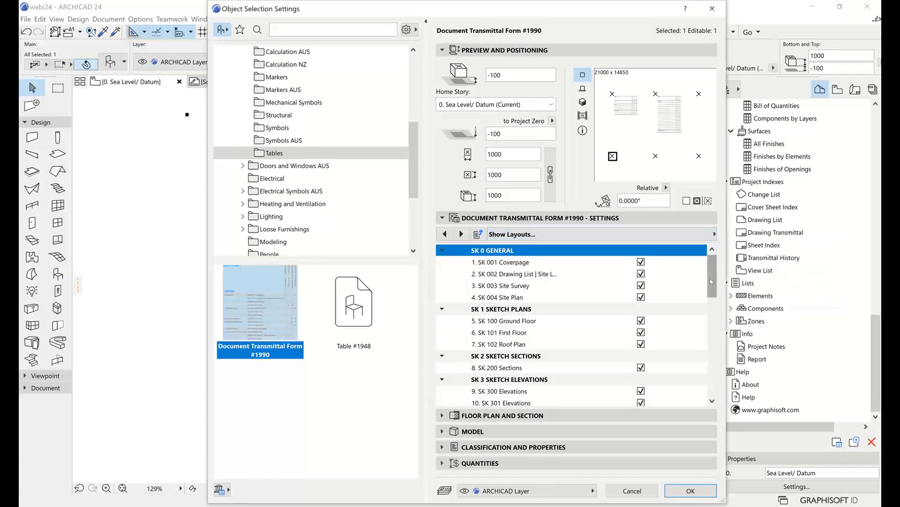
mouse_move(710, 277)
left_mouse_down()
mouse_move(718, 395)
mouse_move(716, 271)
left_mouse_up()
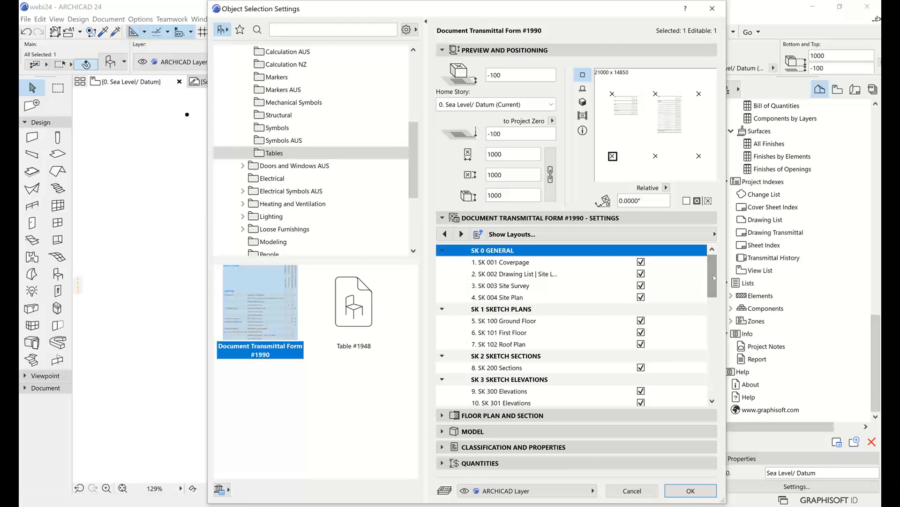
mouse_move(715, 278)
left_mouse_down()
mouse_move(712, 373)
mouse_move(721, 274)
left_mouse_up()
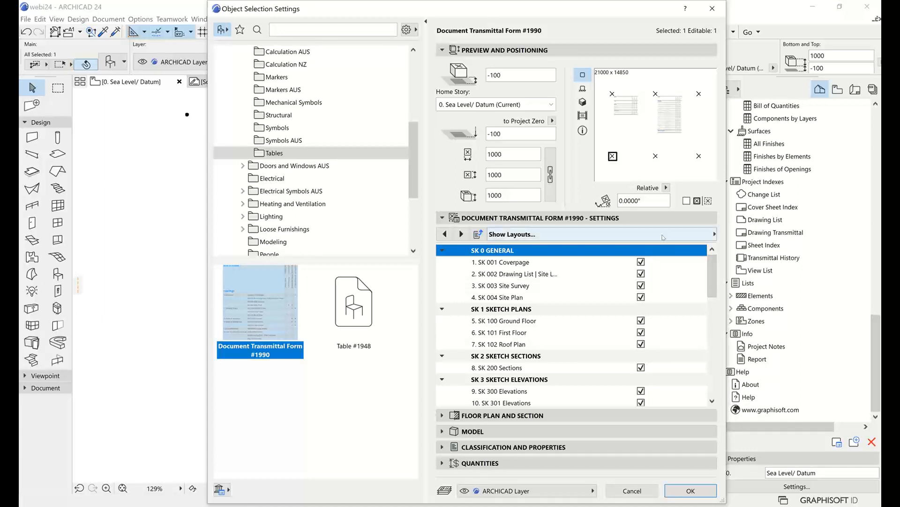
Step: Show the Page Layout settings and turn on drawing of the page outline
left_click(509, 234)
left_click(761, 323)
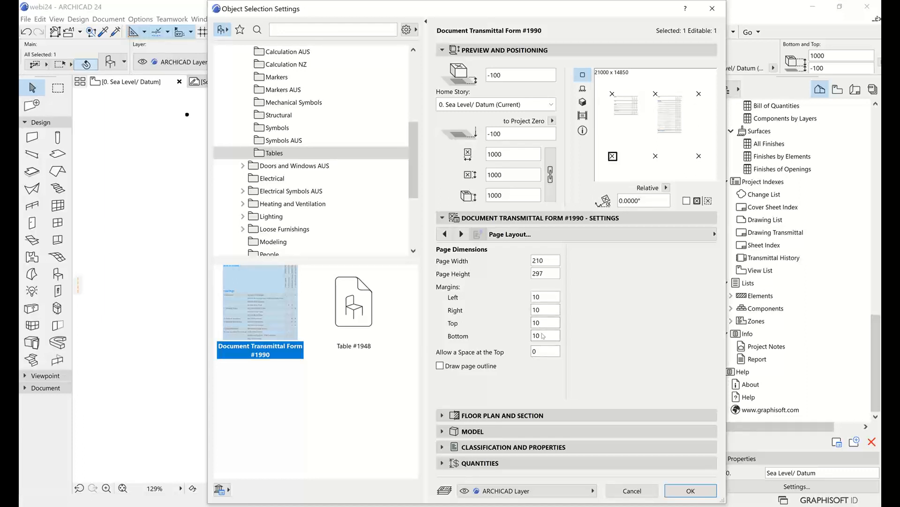
left_click(440, 366)
Step: Show the Page Content settings and review the item count choices for header and content and the available item types
left_click(613, 239)
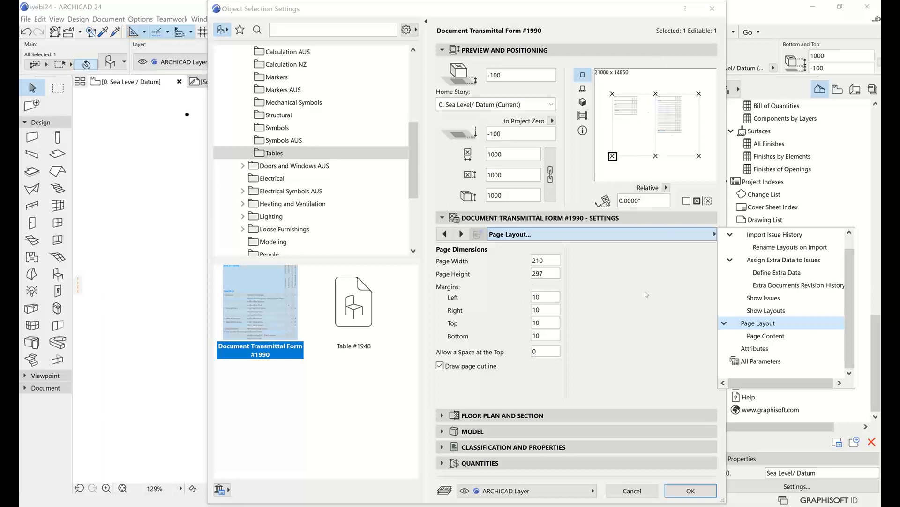
left_click(767, 335)
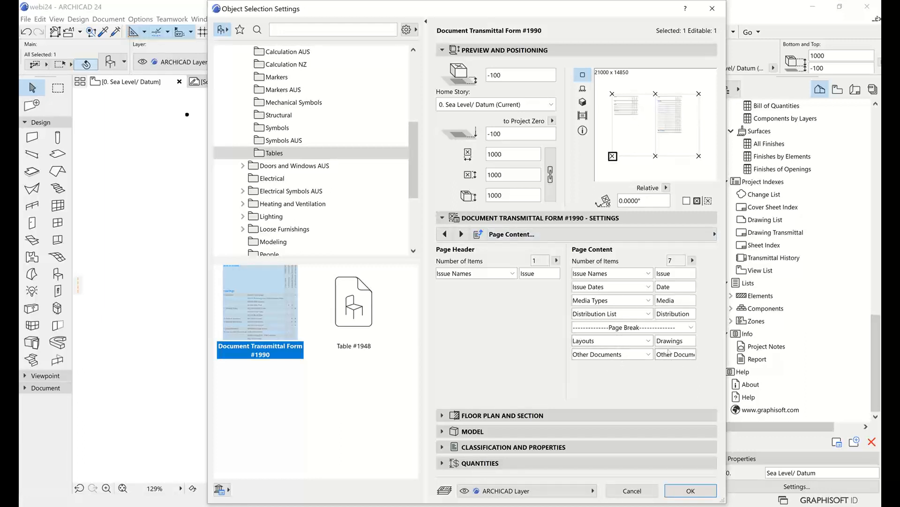
left_click(693, 260)
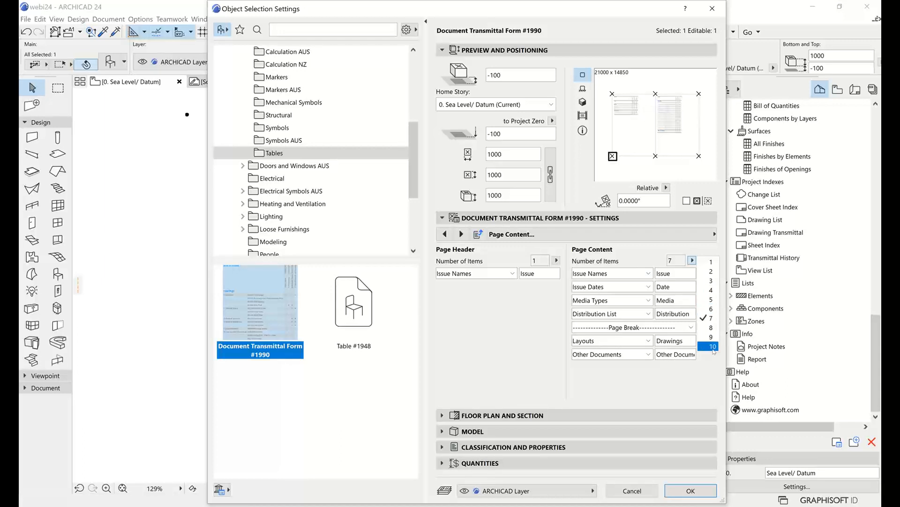
left_click(669, 388)
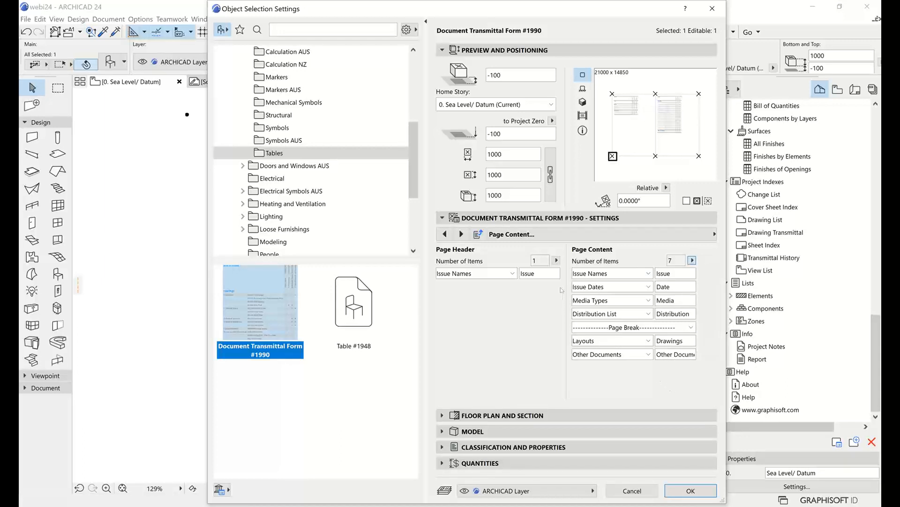
left_click(556, 260)
left_click(621, 251)
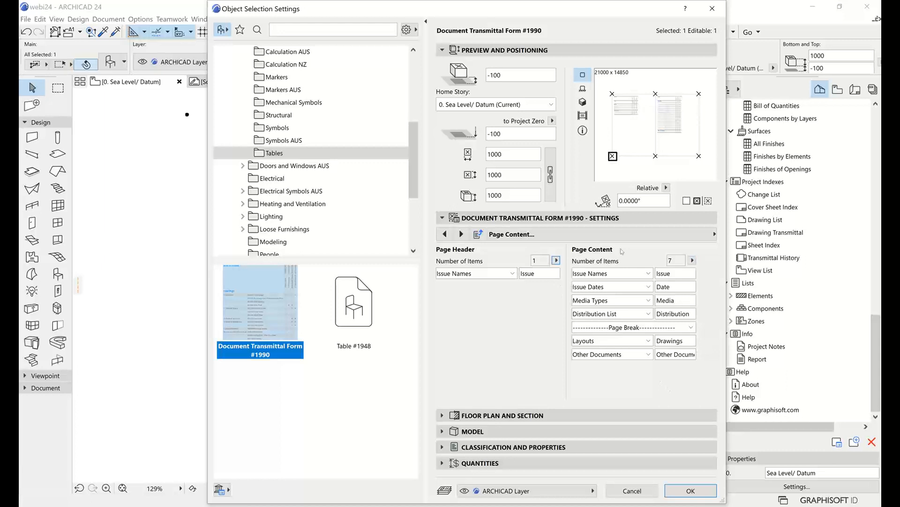
left_click(638, 273)
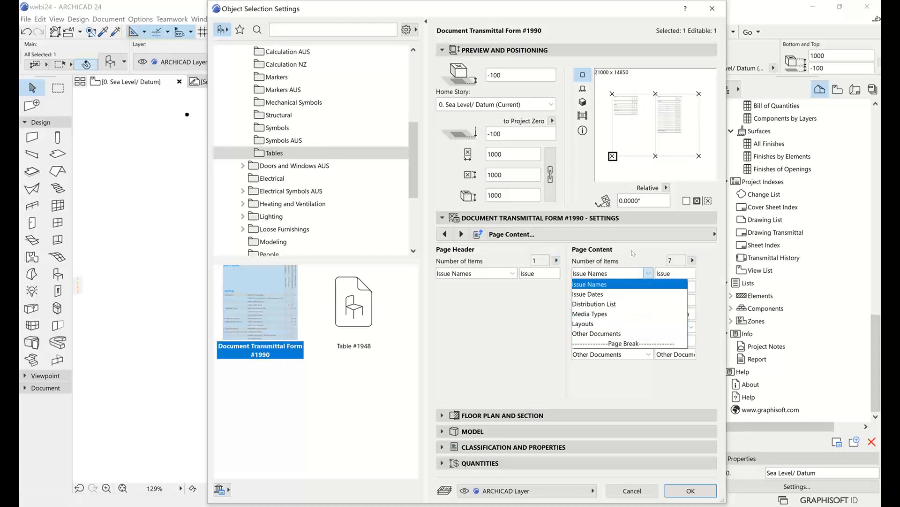
left_click(633, 253)
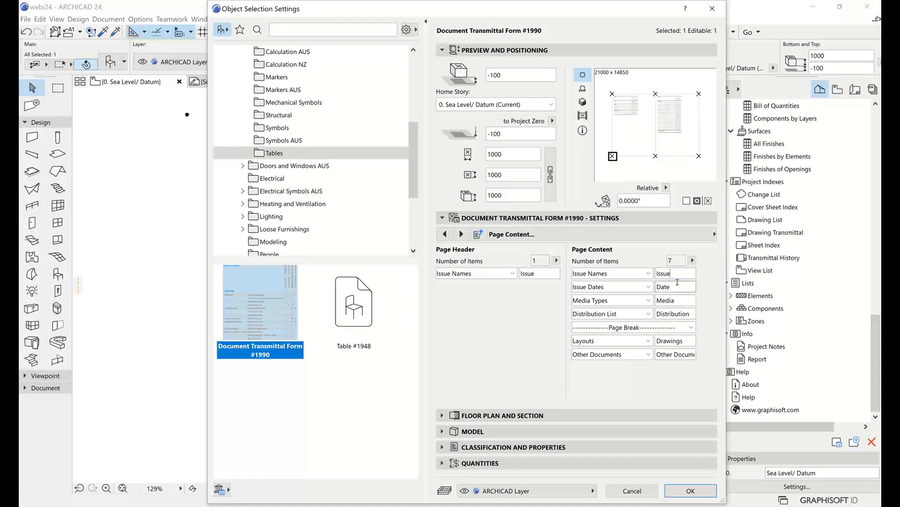
Step: Show the Attributes page and compare the inclusion marker options with the marks on the placed form, keeping Custom Text
left_click(696, 234)
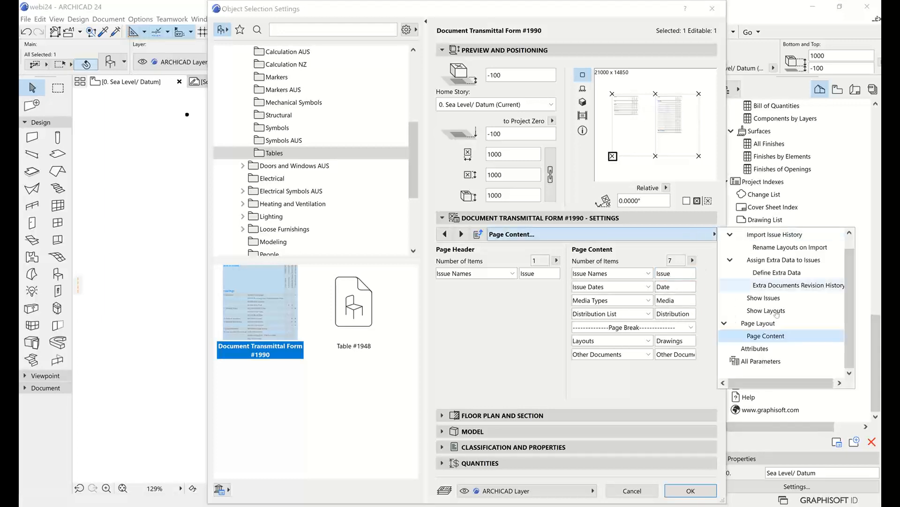
left_click(756, 348)
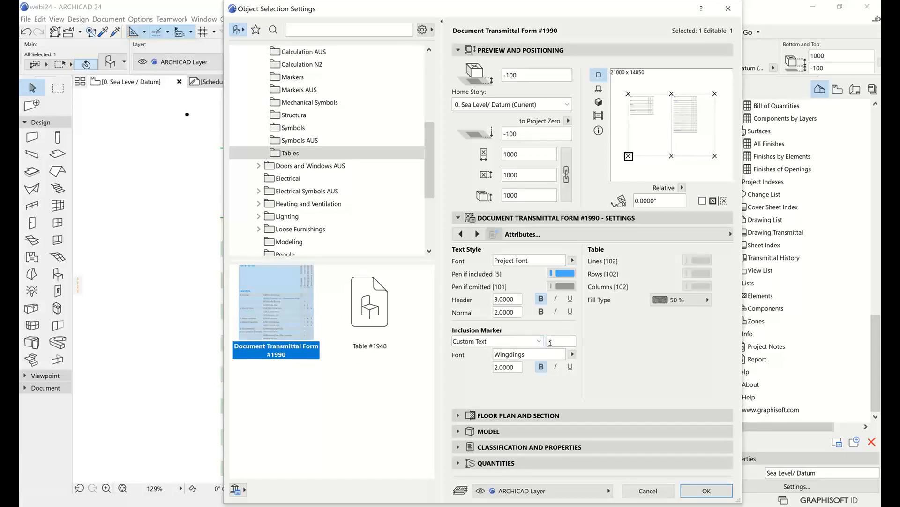
left_click(572, 354)
left_click(569, 359)
left_click(539, 341)
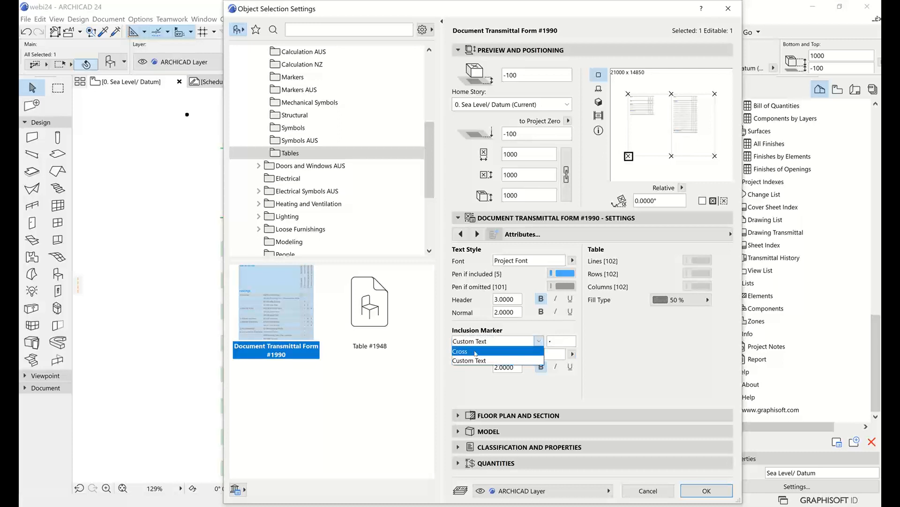
left_click(635, 345)
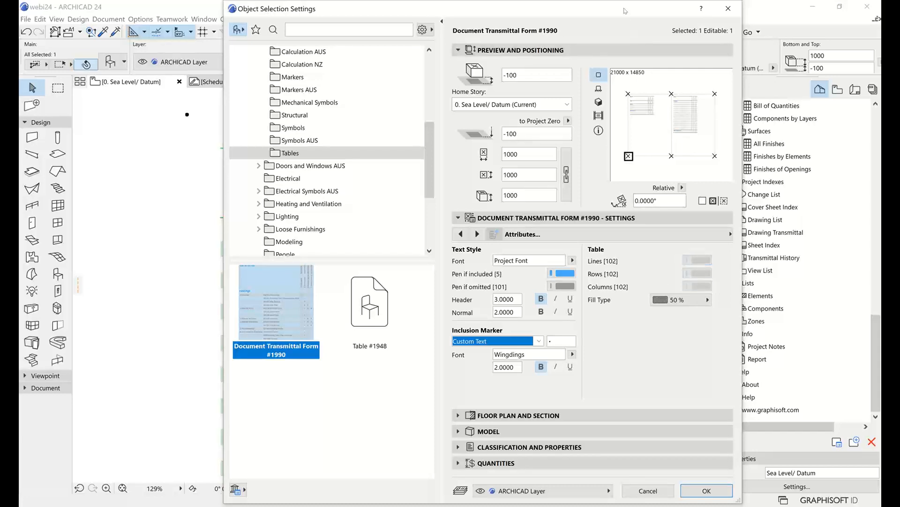
left_click_drag(625, 10, 331, 55)
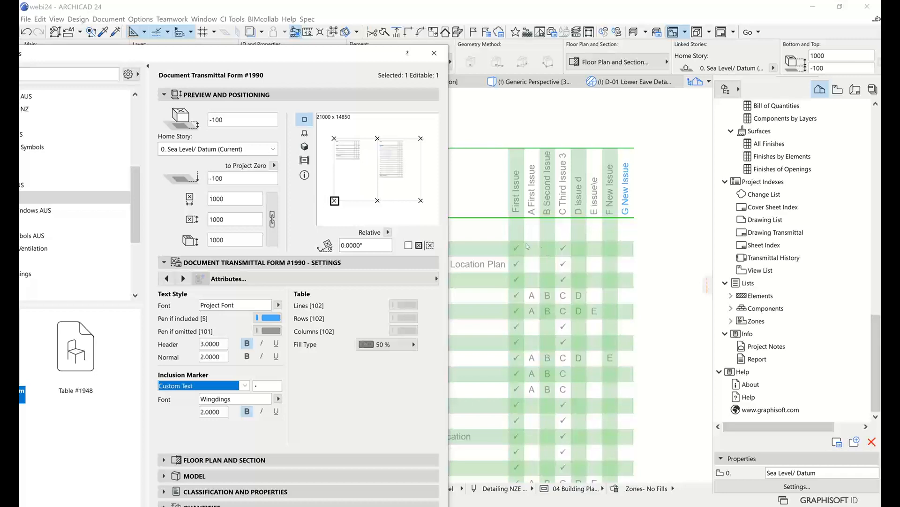
left_click_drag(305, 57, 568, 16)
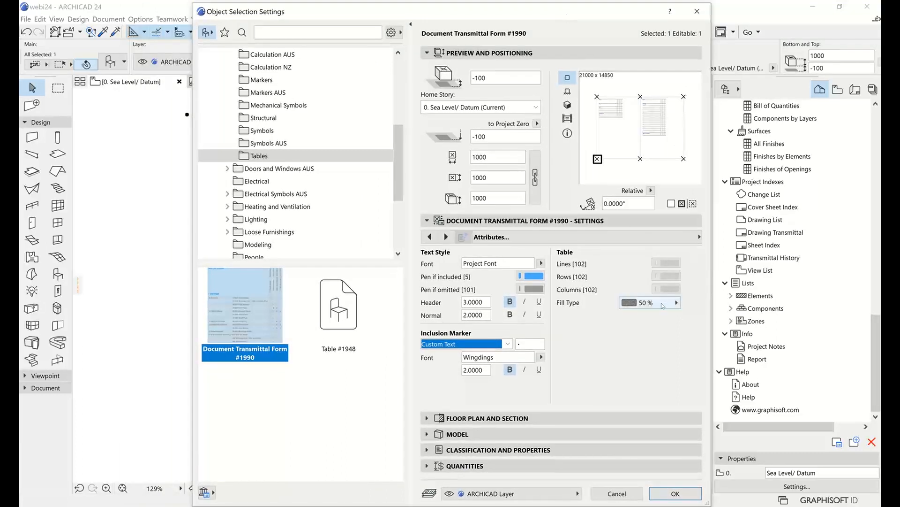
Step: Apply the transmittal form settings and inspect both pages of the updated form, deselected and selected, in the floor plan
left_click(676, 495)
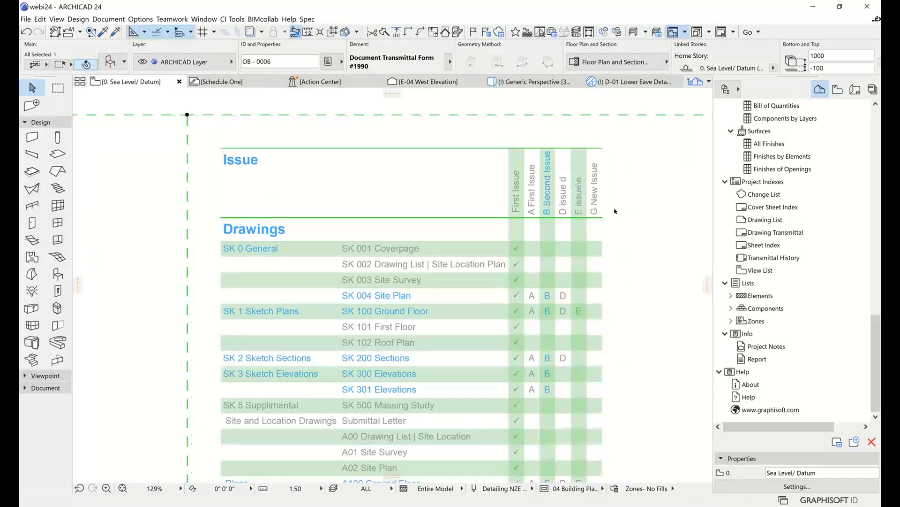
scroll(615, 211, "down", 3)
scroll(614, 211, "down", 3)
left_click(504, 131)
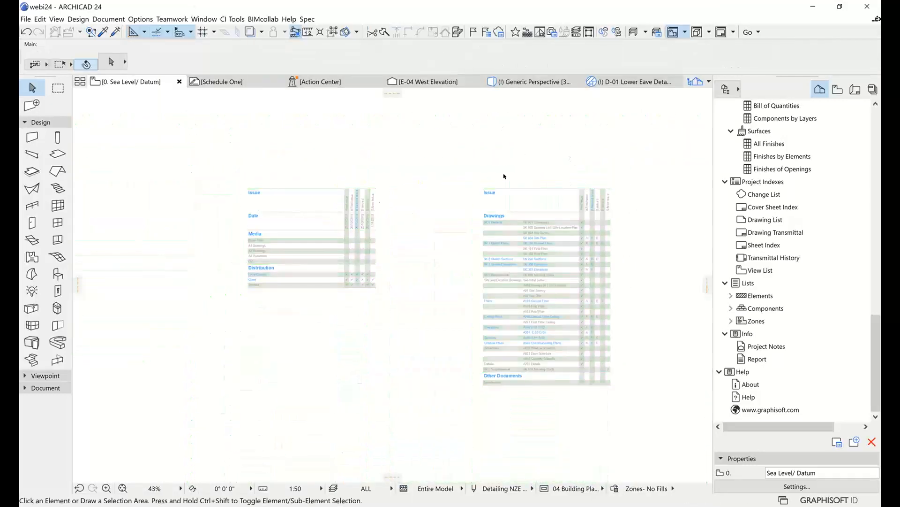
scroll(263, 195, "up", 3)
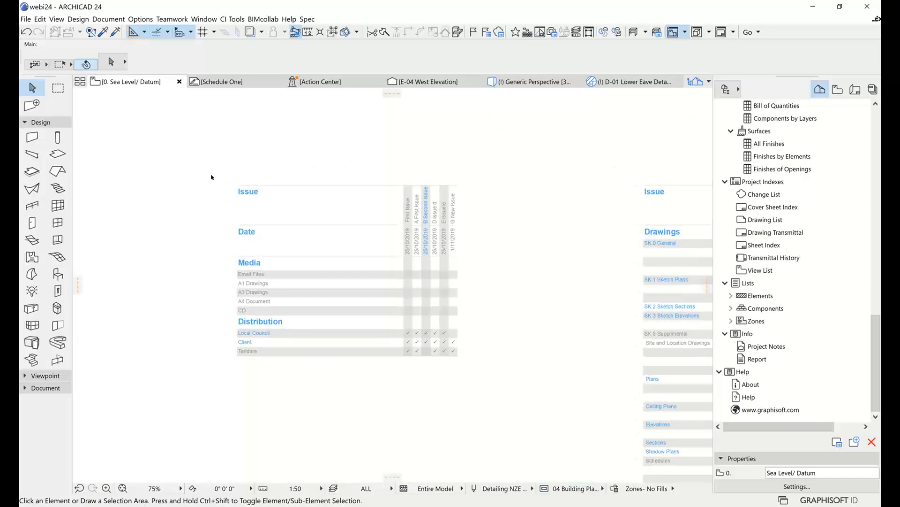
left_click(279, 167)
scroll(459, 155, "down", 3)
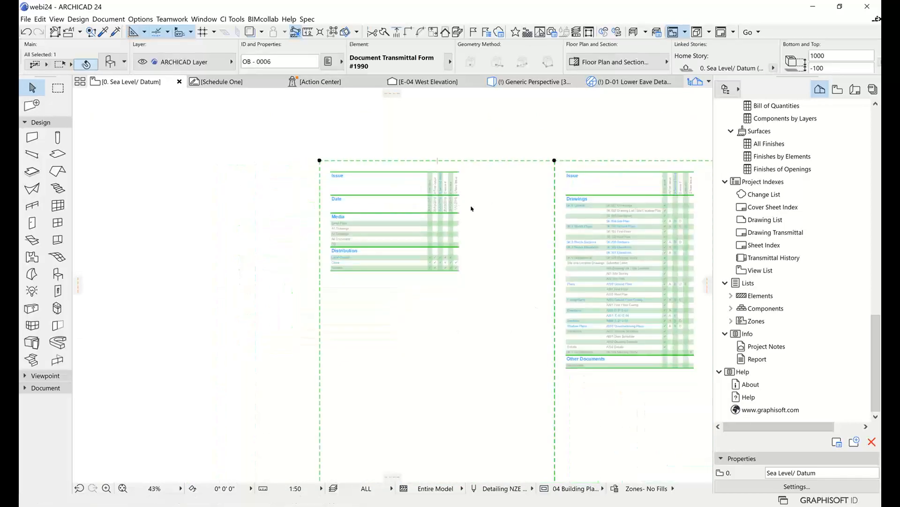
middle_click_drag(482, 231, 372, 245)
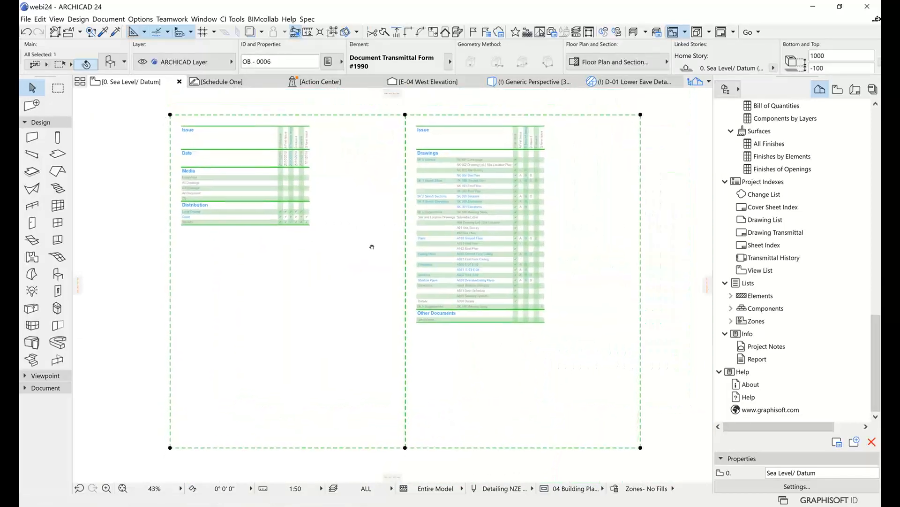
Step: Examine the issue columns and revision marks of the drawings list on both pages of the placed transmittal form
left_click(669, 176)
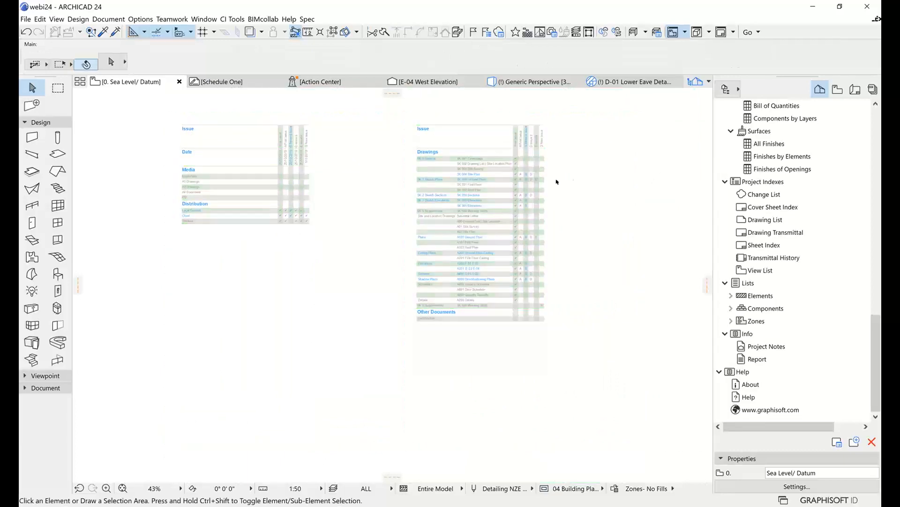
scroll(493, 172, "up", 3)
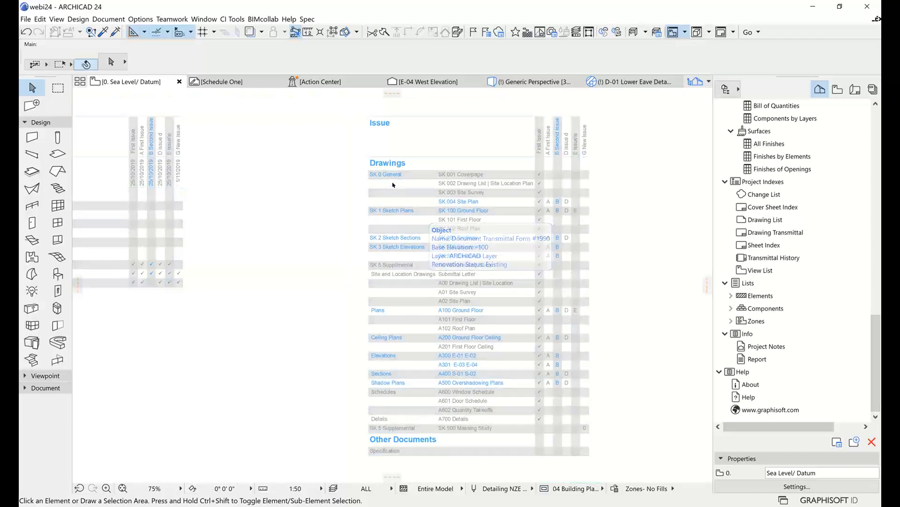
middle_click_drag(406, 267, 440, 247)
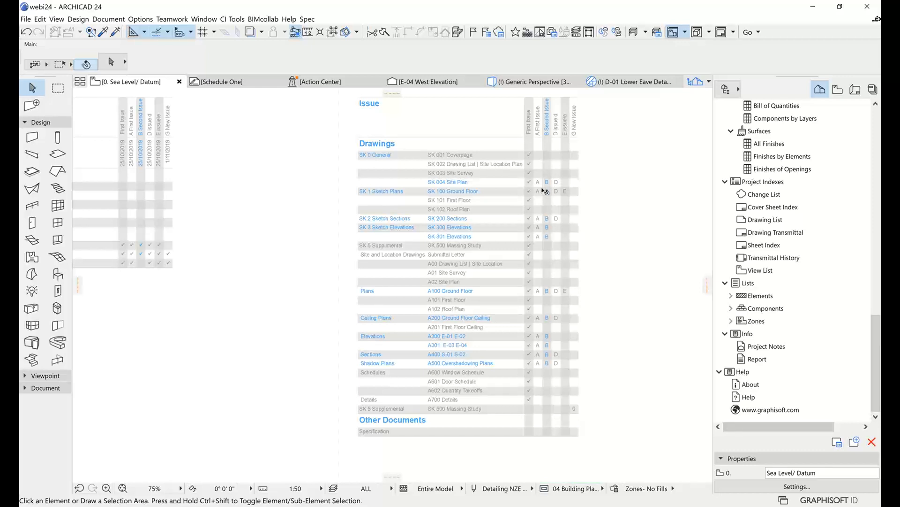
scroll(544, 190, "down", 2)
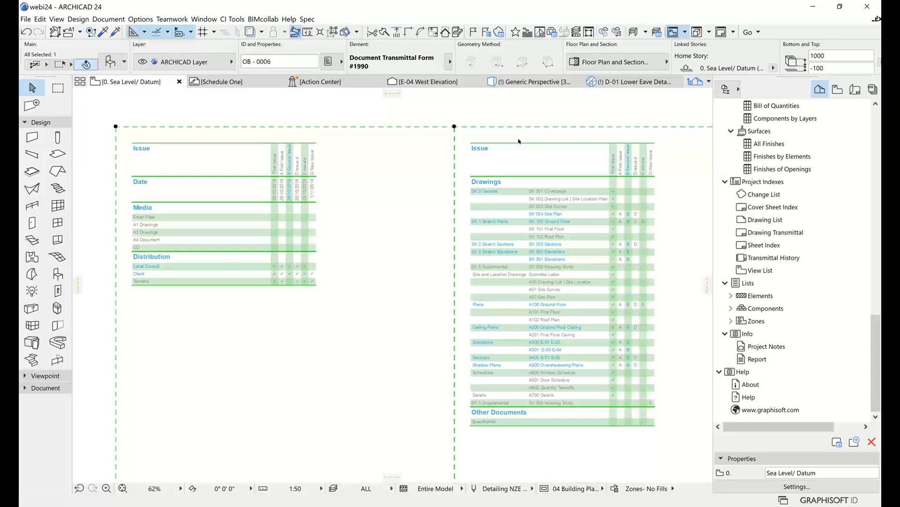
mouse_move(496, 145)
scroll(595, 120, "right", 4)
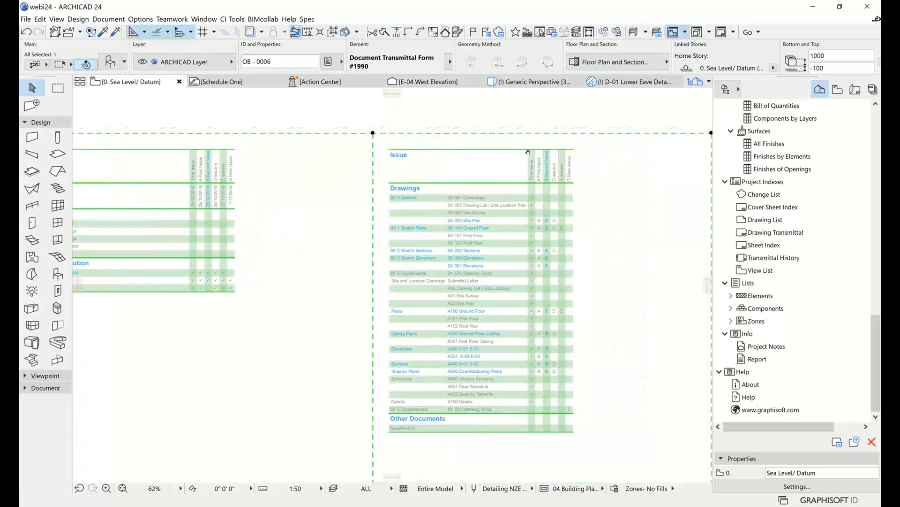
left_click(541, 109)
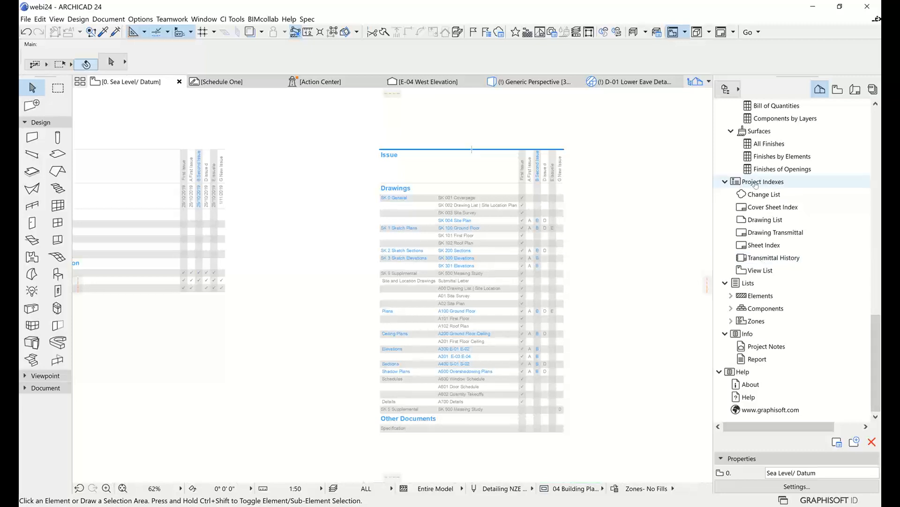
Step: Open the Transmittal History project index and review its sheet list from start to end
left_click(759, 260)
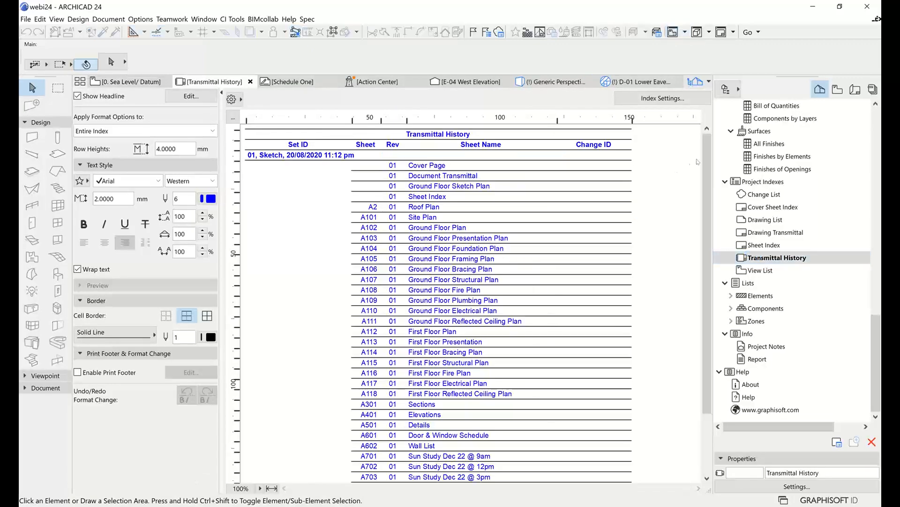
left_click_drag(704, 164, 704, 109)
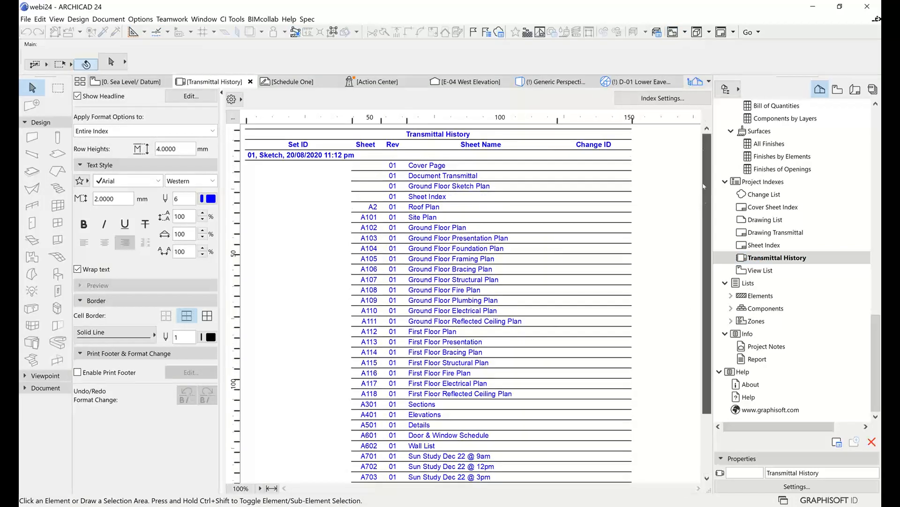
left_click_drag(704, 251, 702, 309)
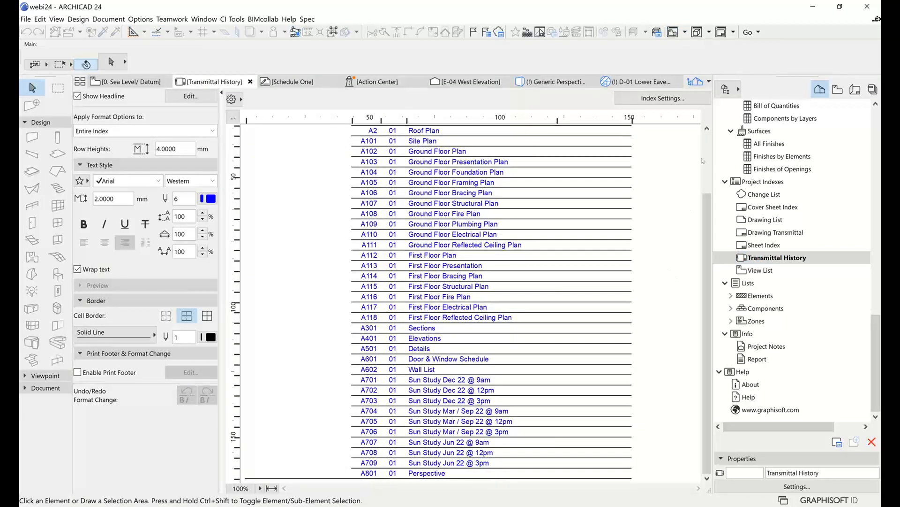
left_click_drag(706, 203, 708, 144)
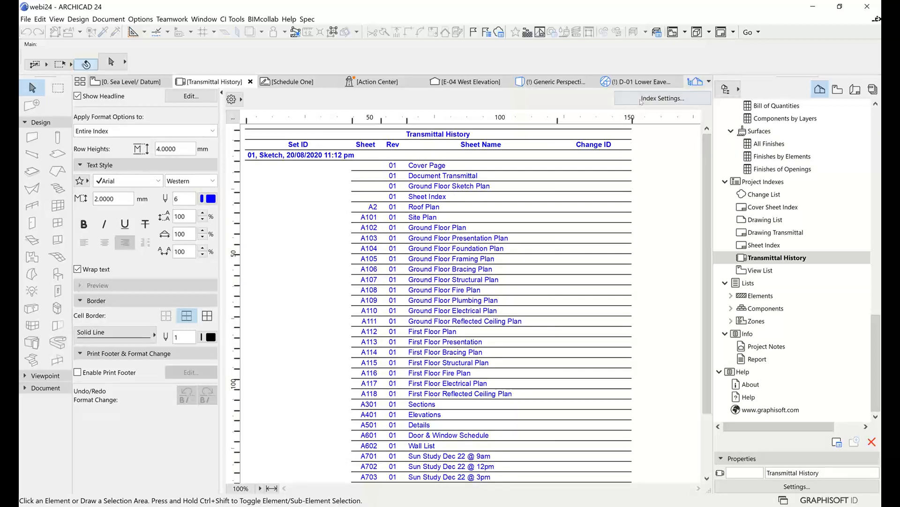
Step: Move the Transmitted Date field to the first place in the Transmittal History index settings and apply the change
left_click(641, 100)
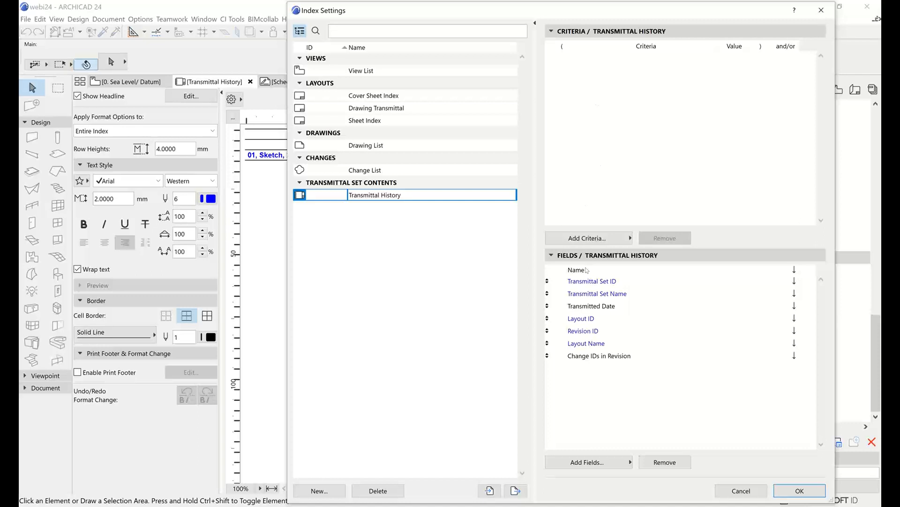
left_click(591, 309)
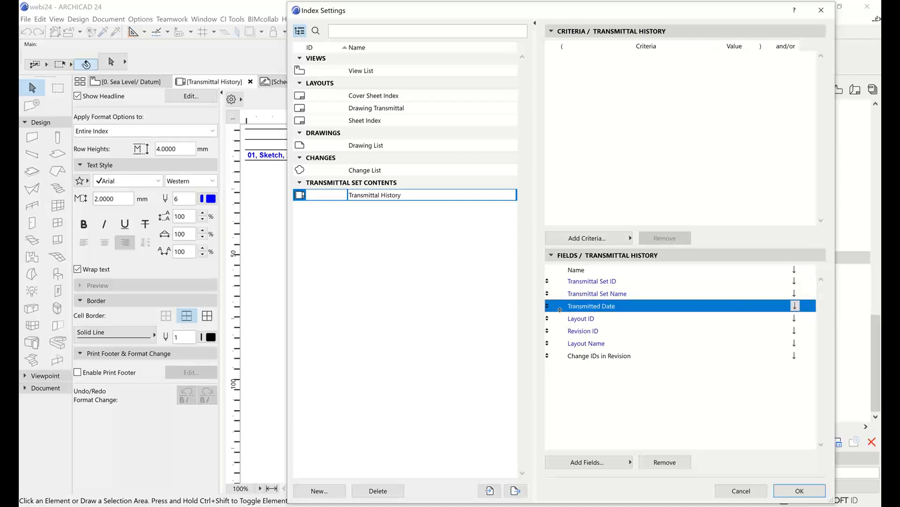
left_click_drag(546, 306, 546, 281)
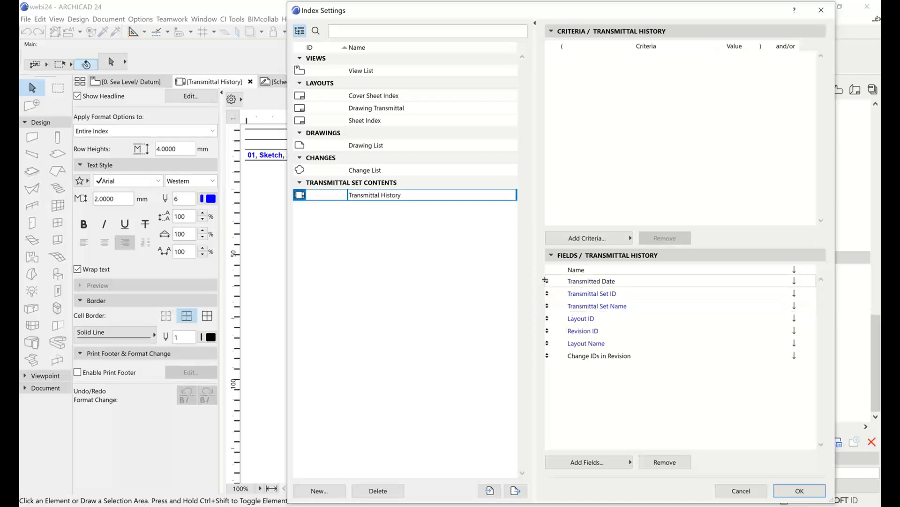
left_click(605, 282)
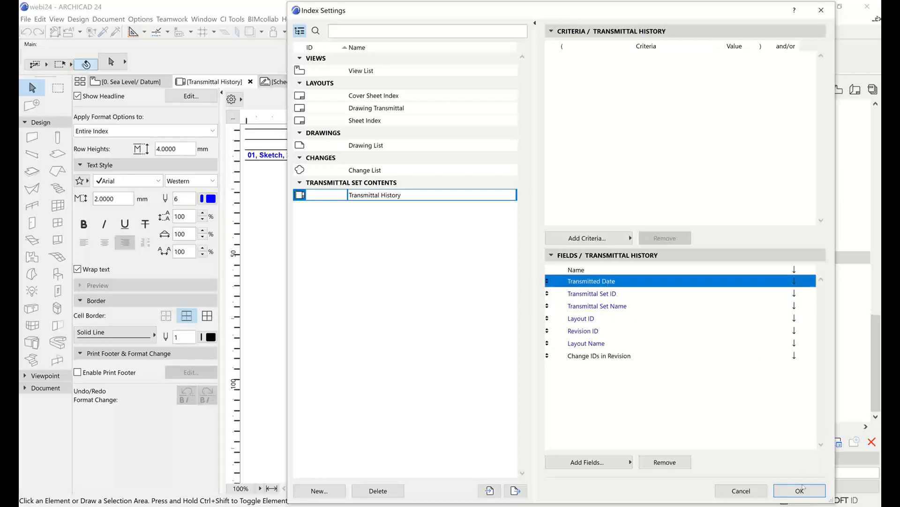
left_click(800, 491)
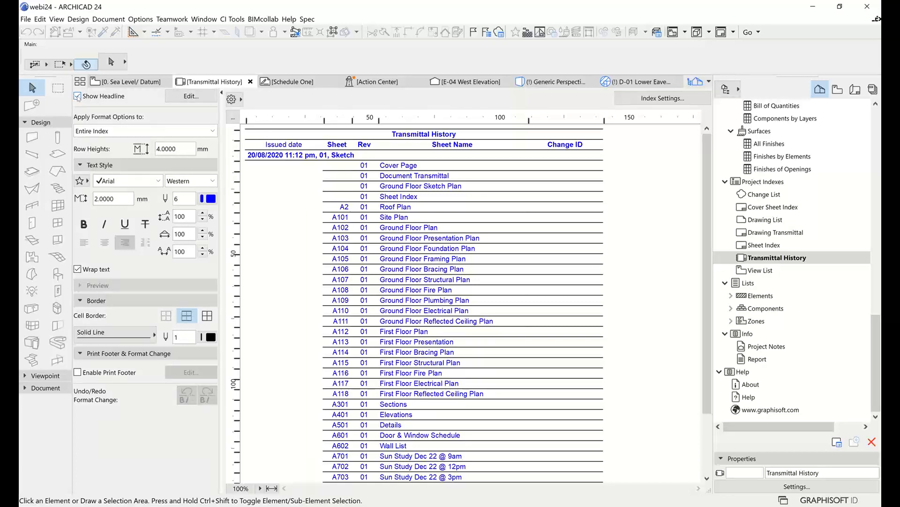
Step: Compare the Transmittal History index with and without its headline, leaving Show Headline turned off
left_click(78, 96)
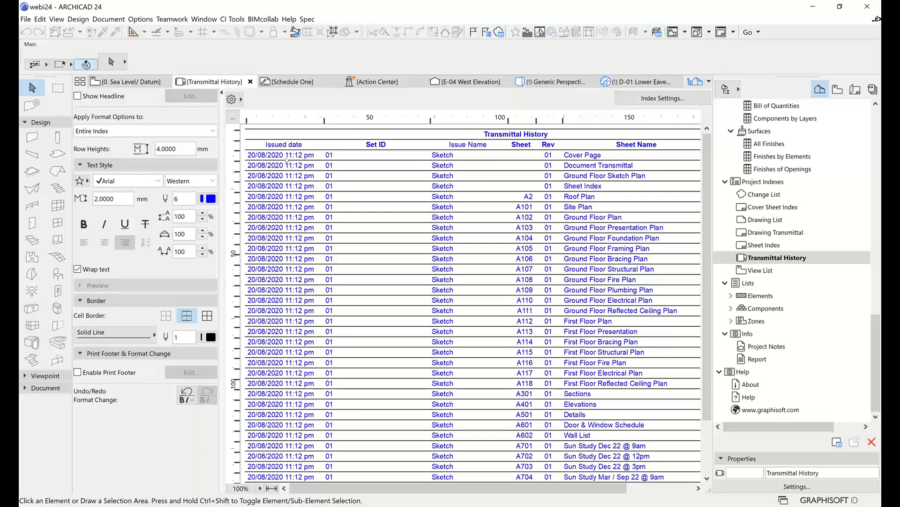
left_click(77, 96)
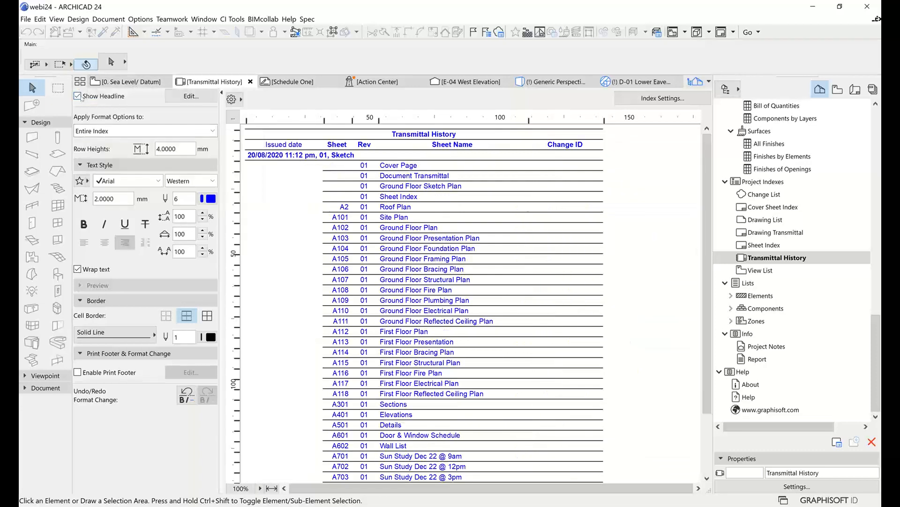
left_click(78, 95)
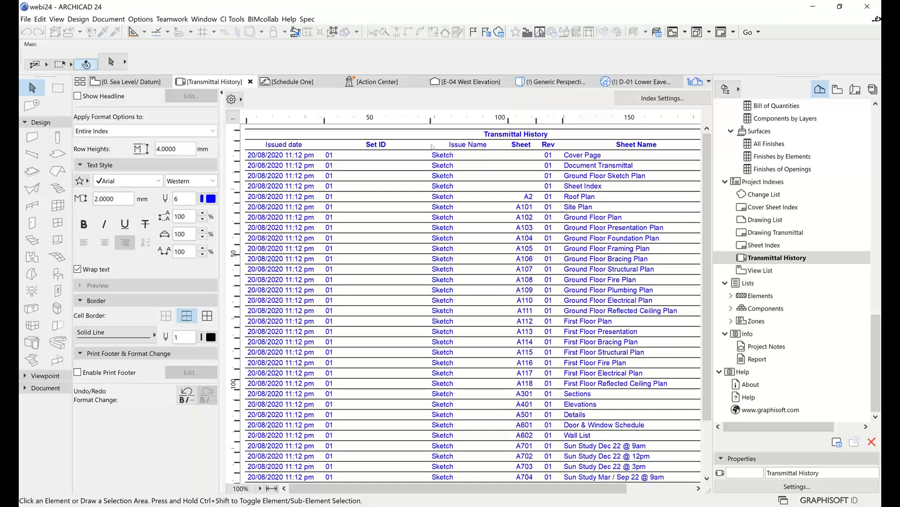
Step: Save the Transmittal History index to the Desktop as a Tabbed Text file named DocTrans1.txt
left_click(21, 22)
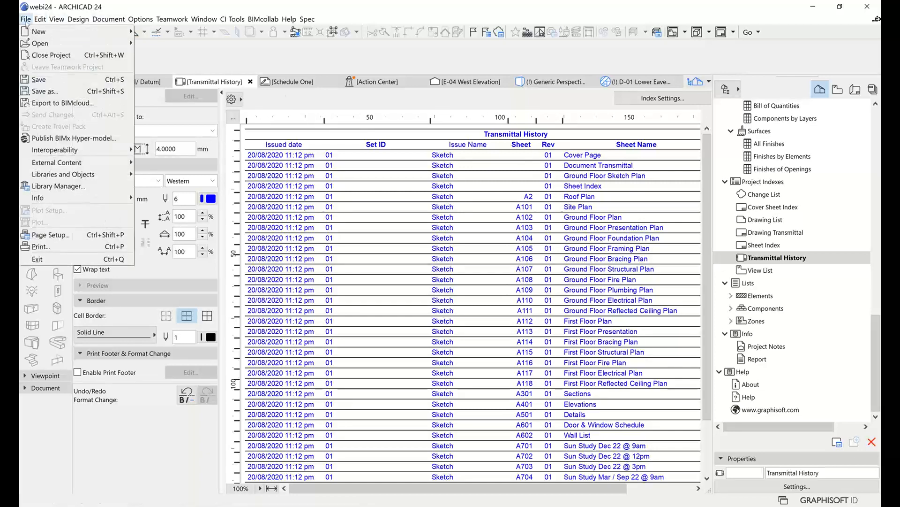
left_click(52, 91)
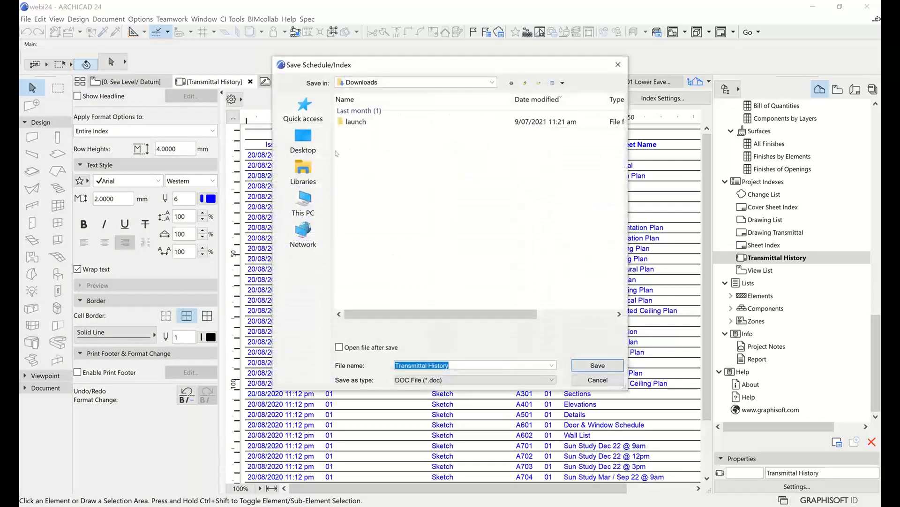
left_click(300, 145)
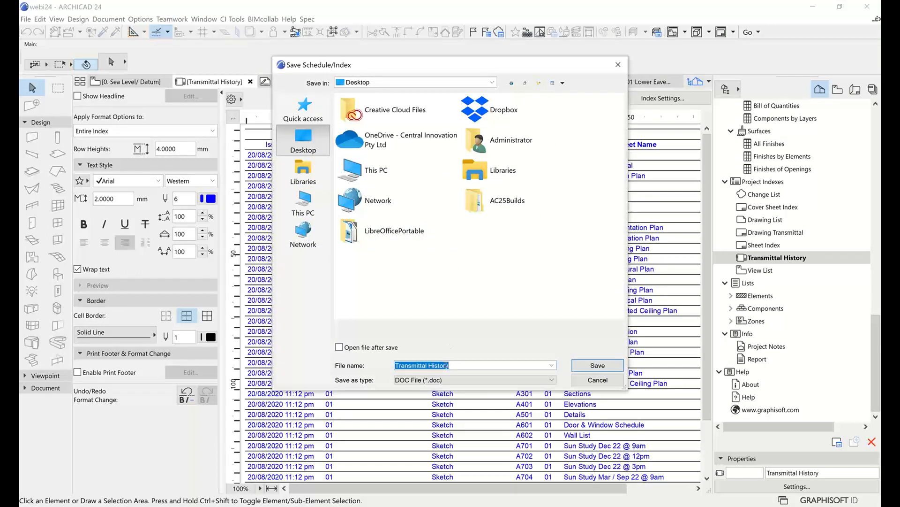
type("DocTrans1")
left_click(490, 380)
left_click(464, 410)
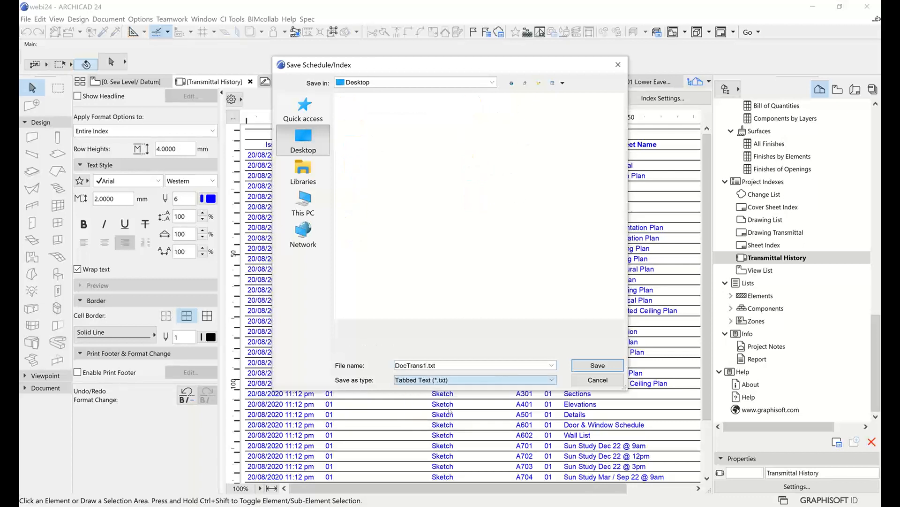
left_click(458, 365)
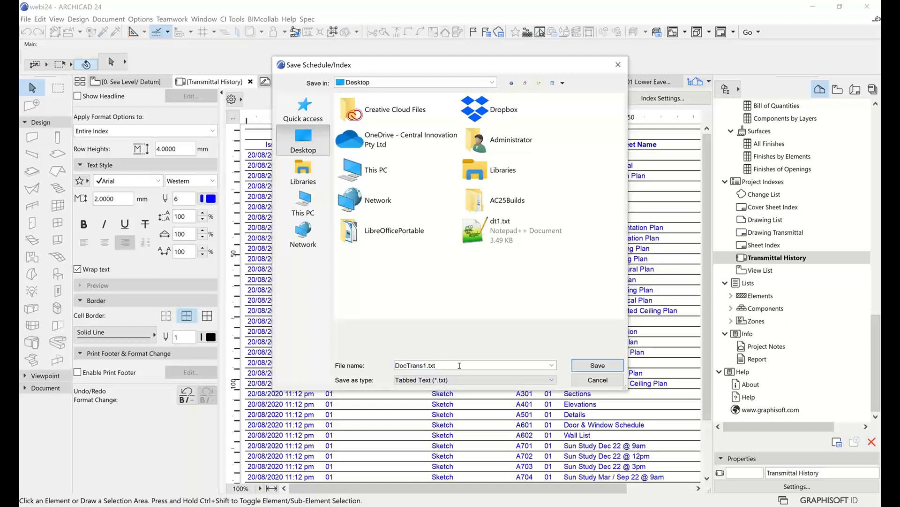
left_click(610, 365)
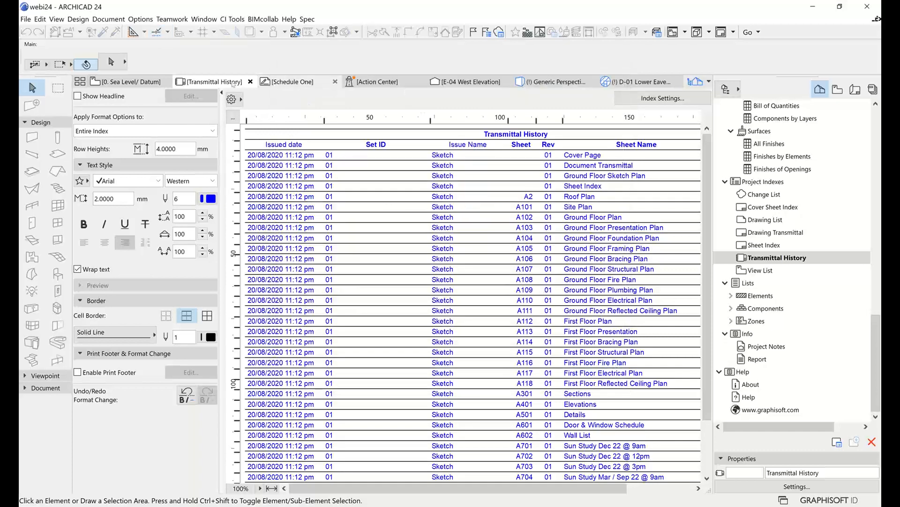
Step: Return to the Sea Level/ Datum floor plan and show the Transmittal Data page in the placed transmittal form's settings
left_click(127, 84)
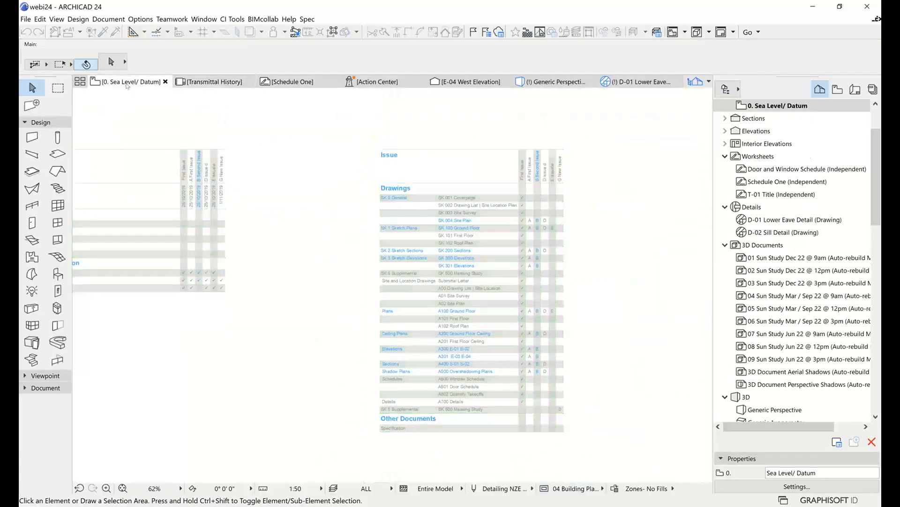
left_click(364, 134)
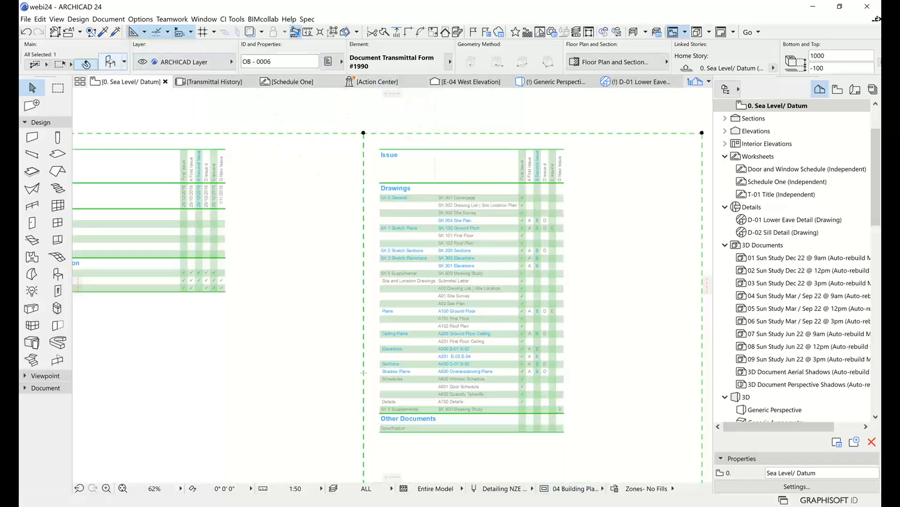
left_click(111, 62)
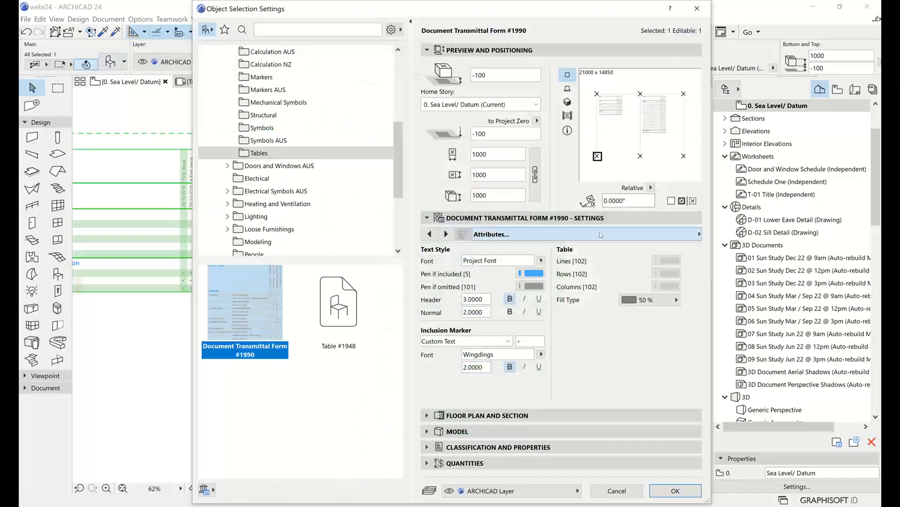
left_click(601, 234)
scroll(760, 257, "up", 1)
left_click(754, 234)
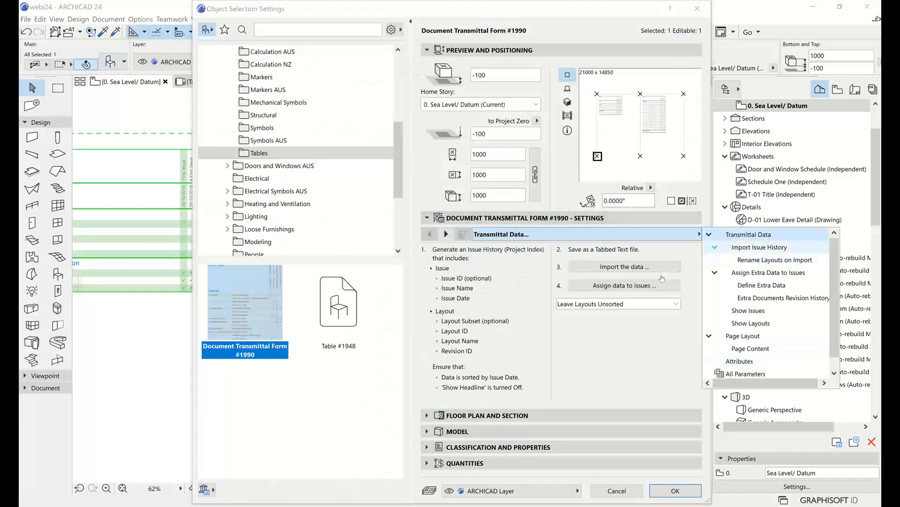
left_click(597, 351)
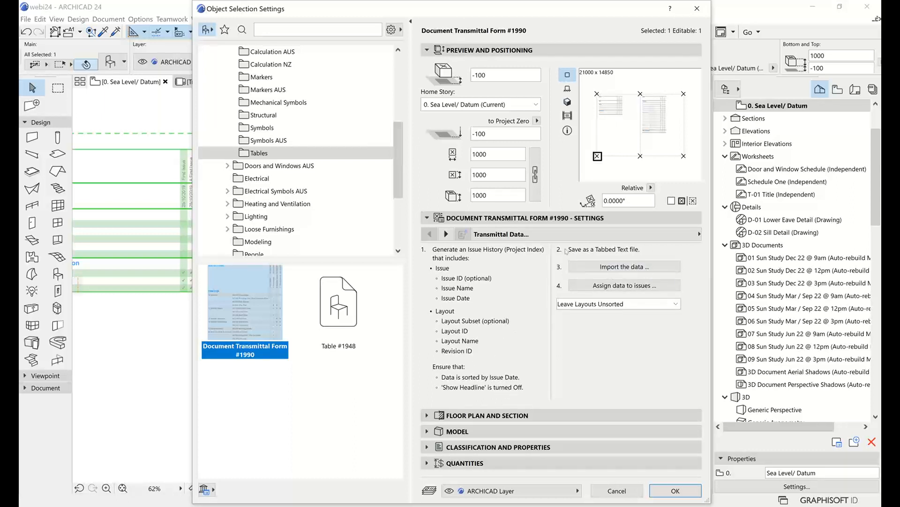
Step: Set the form's Import Issue History file path to C:\Users\administrator\Desktop\DocTrans1.txt so its data fields can be mapped
left_click(617, 267)
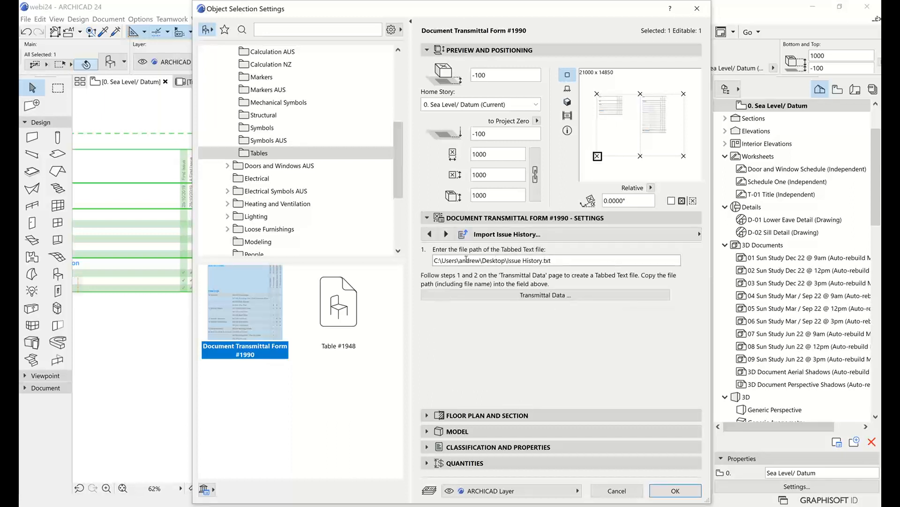
left_click_drag(459, 261, 480, 262)
type("adminis")
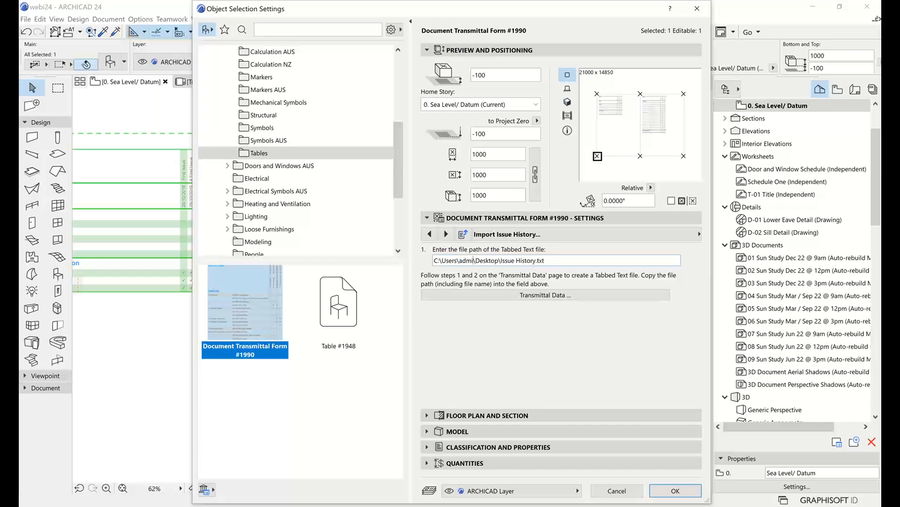
type("trator")
left_click_drag(525, 261, 569, 261)
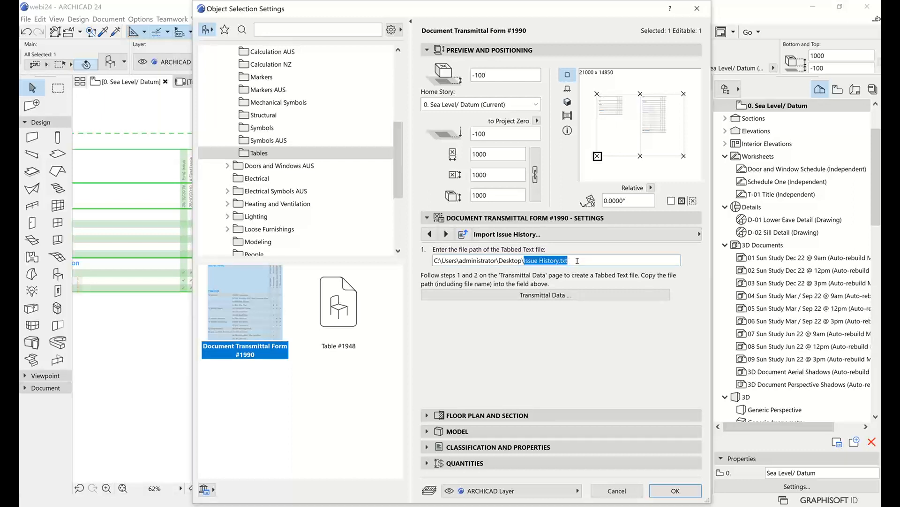
type("DocTrans1.tx")
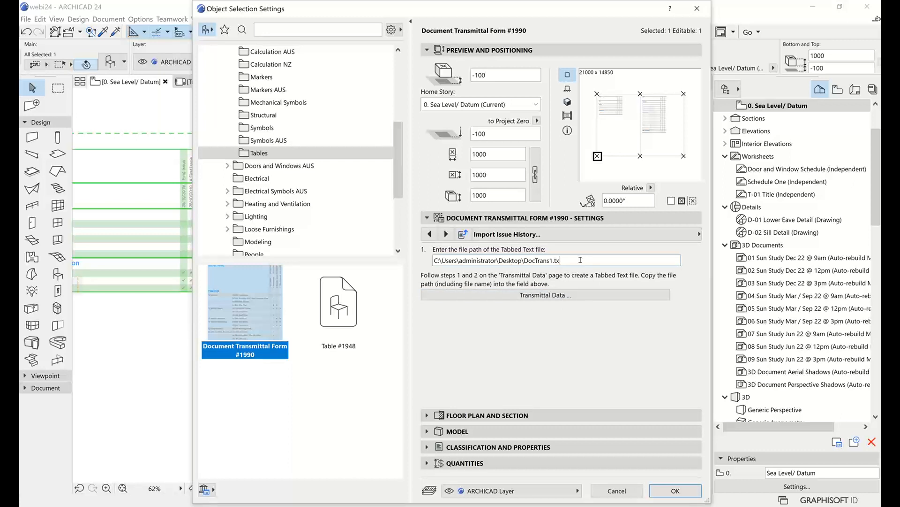
type("t")
key("Return")
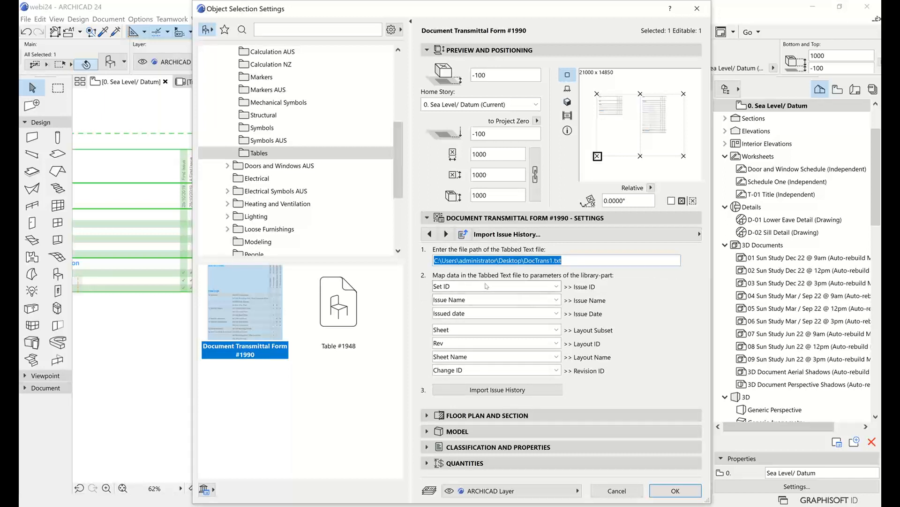
left_click(580, 258)
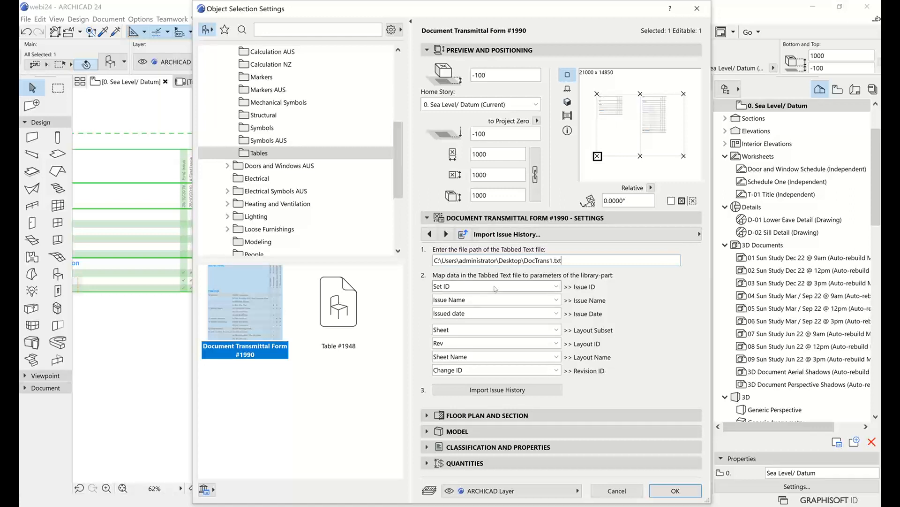
Step: Map Layout Subset to [OMIT THIS FIELD] and Layout ID to Sheet, keeping Set ID, Issue Name and Sheet Name for their matching parameters
left_click(477, 290)
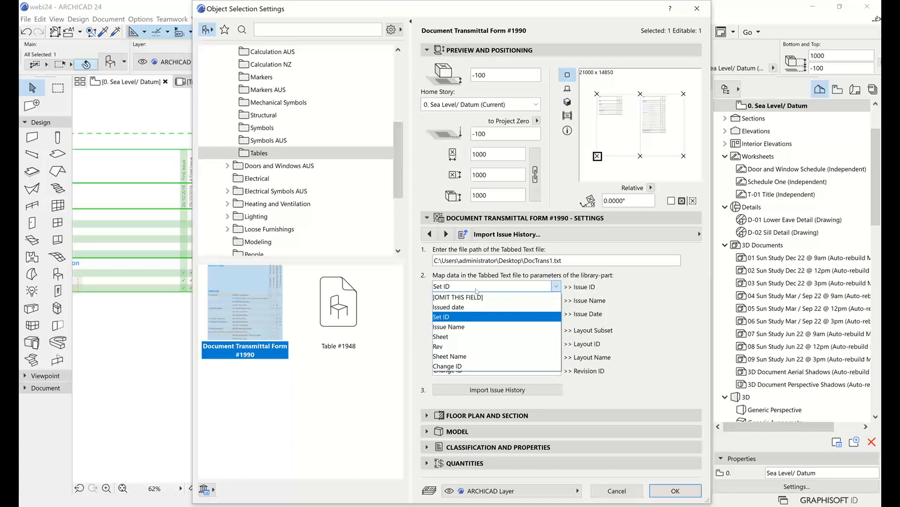
left_click(476, 289)
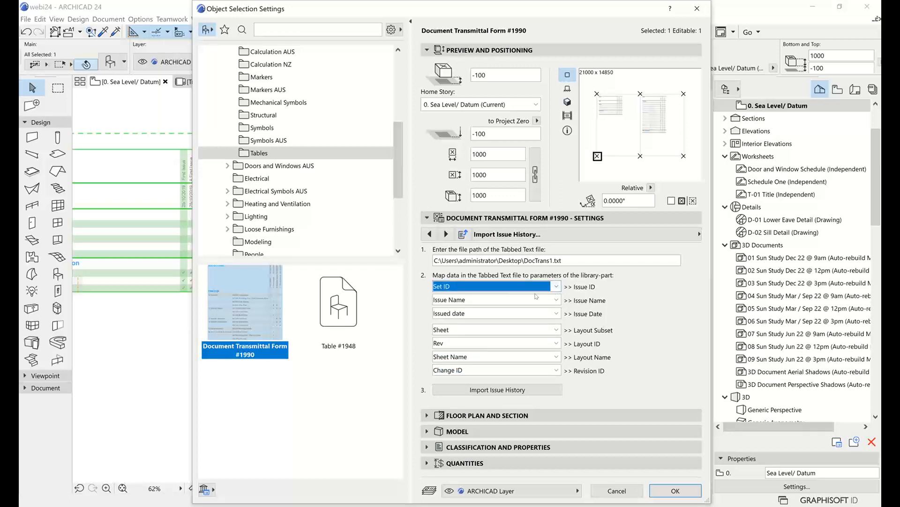
left_click(482, 306)
left_click(486, 305)
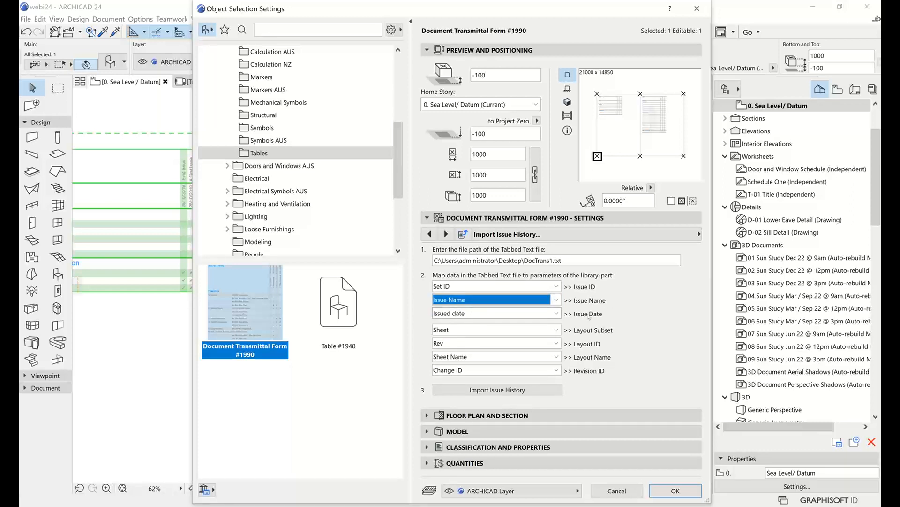
left_click(452, 330)
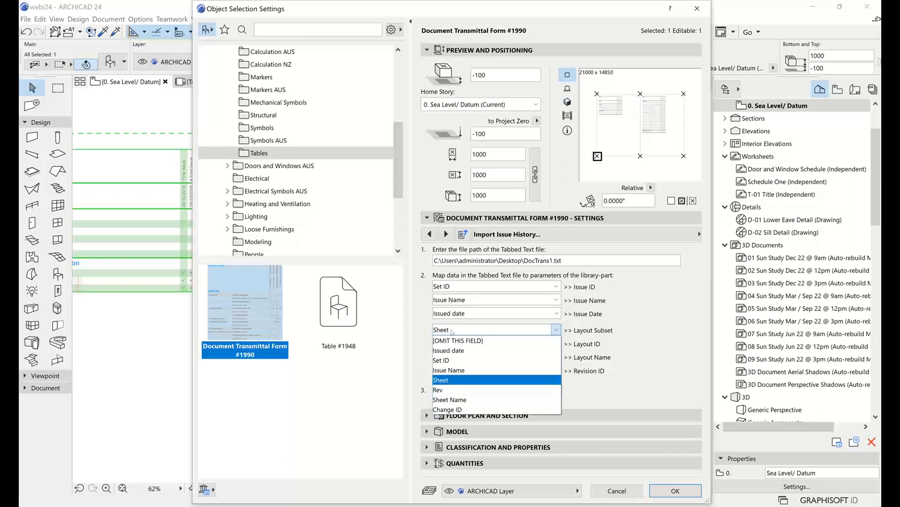
left_click(495, 342)
left_click(475, 344)
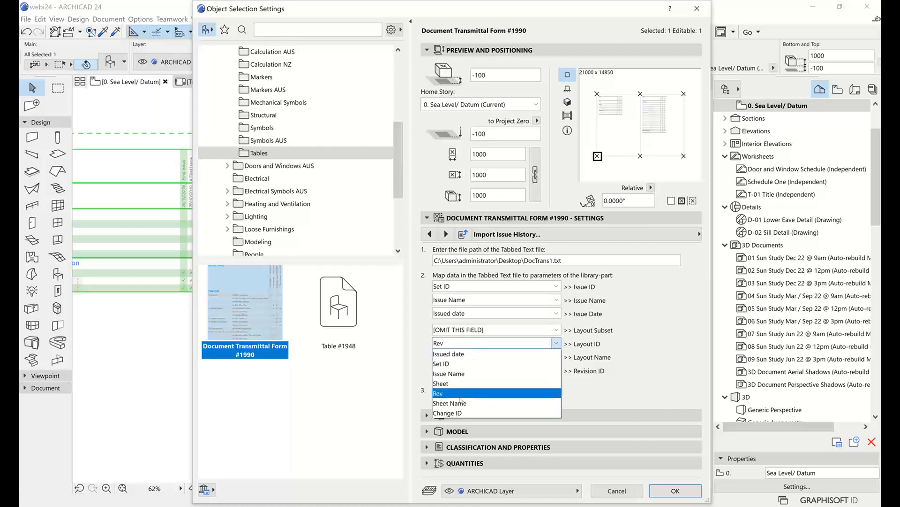
left_click(450, 384)
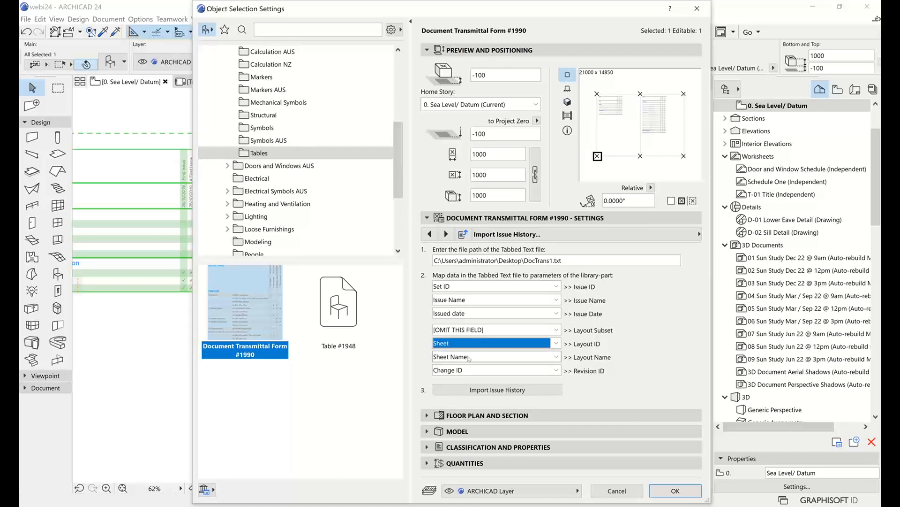
left_click(467, 358)
left_click(468, 357)
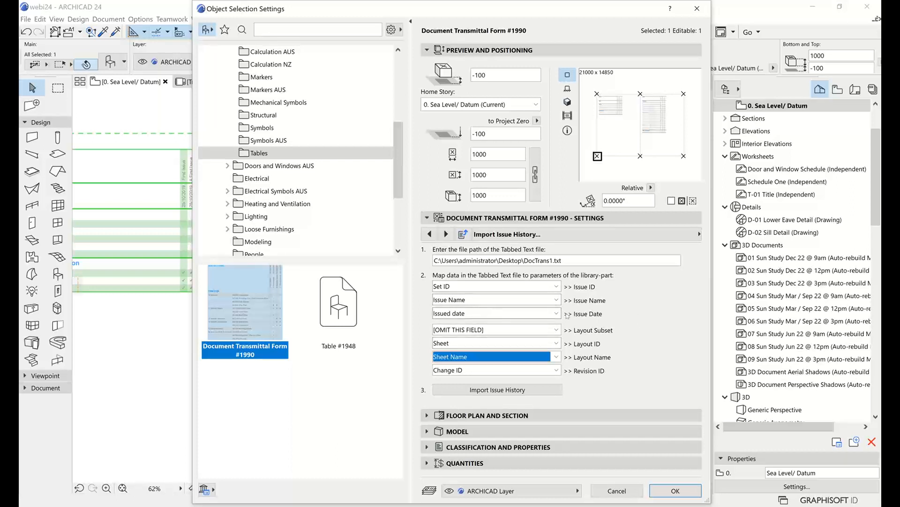
Step: Import the issue history into the form, apply the settings and examine the drawings list in the placed form
left_click(491, 390)
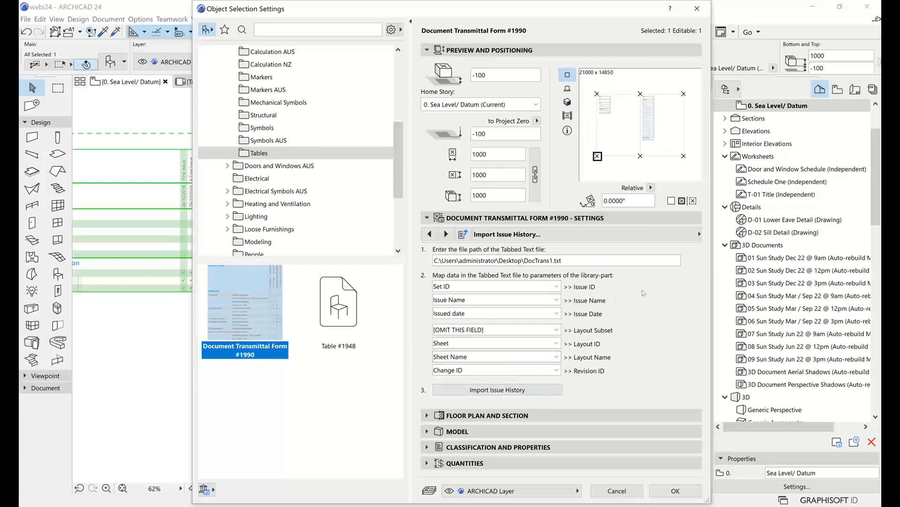
left_click(678, 494)
left_click(497, 129)
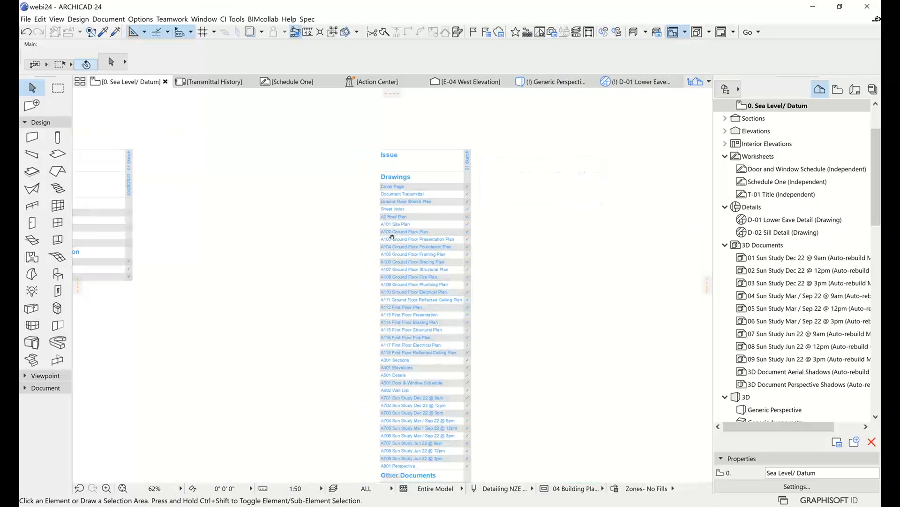
middle_click_drag(391, 236, 586, 233)
middle_click_drag(618, 260, 508, 194)
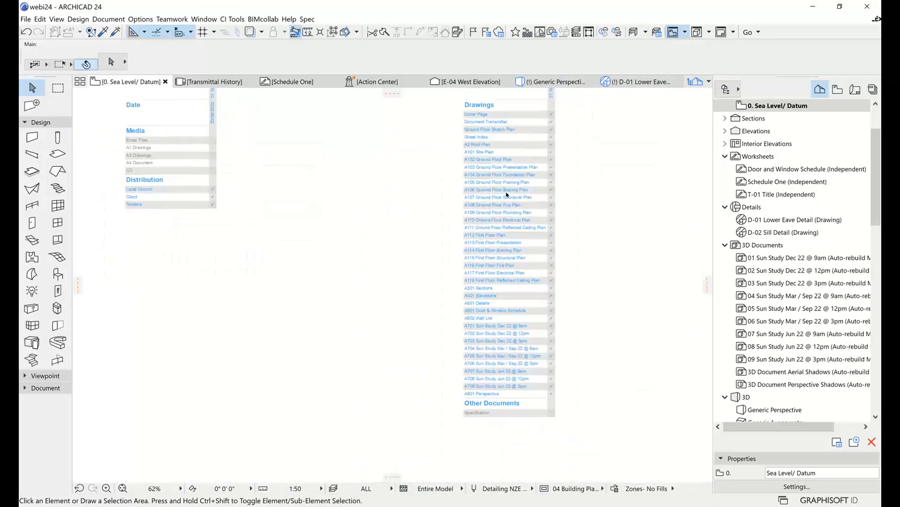
scroll(542, 286, "up", 3)
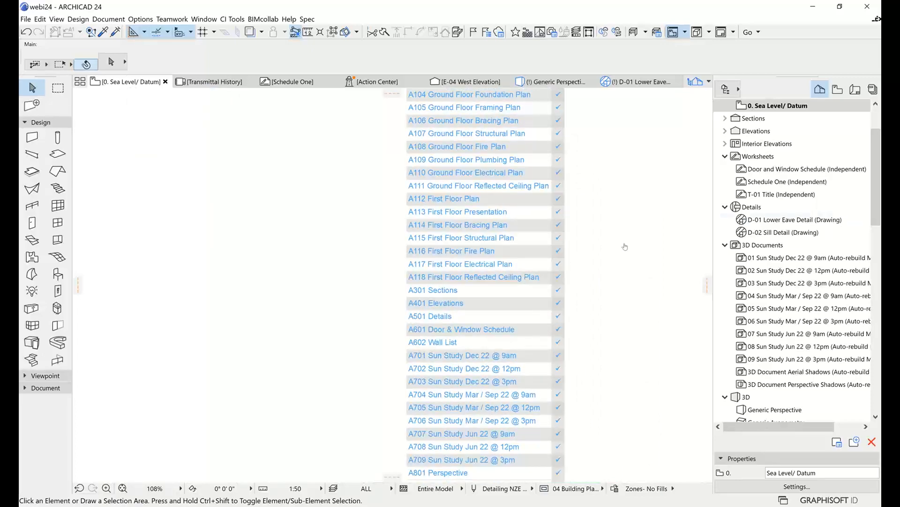
Step: Create a second transmittal set in the book's transmittal history through the Change Manager's transmittals, keeping the name Sketch
left_click(172, 19)
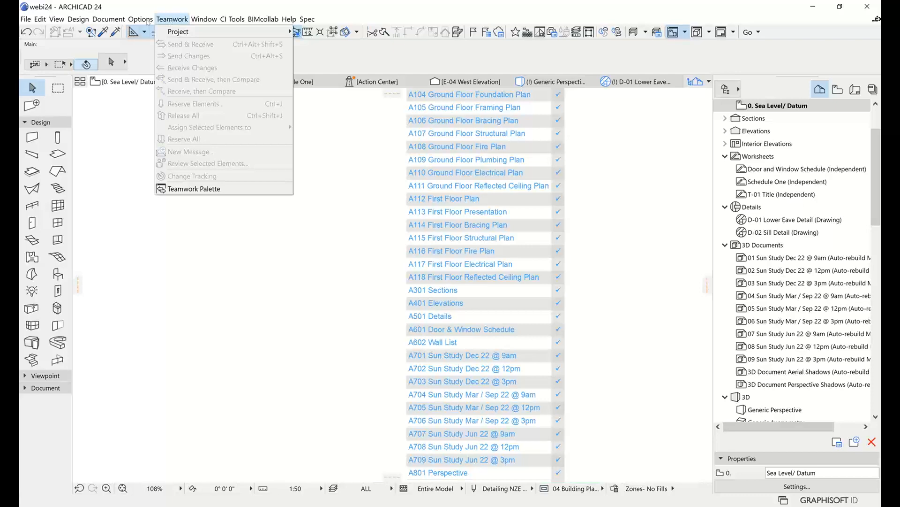
mouse_move(108, 19)
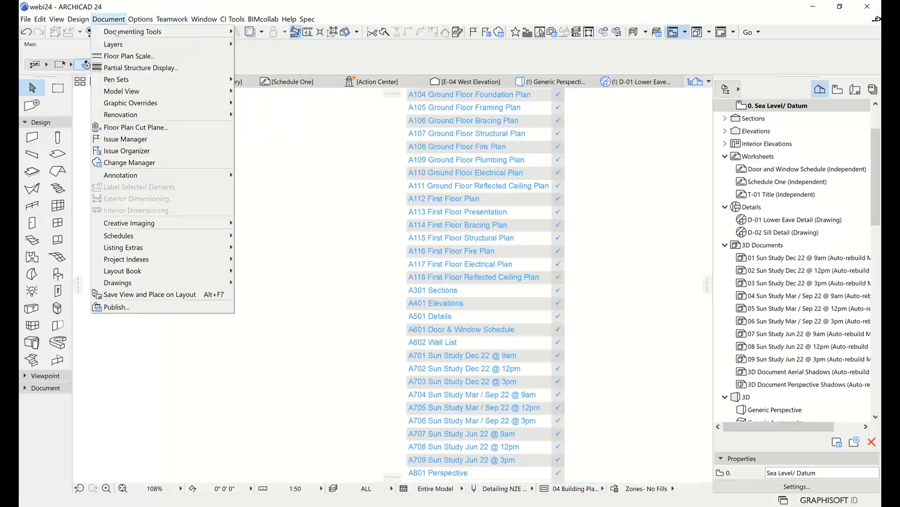
left_click(125, 164)
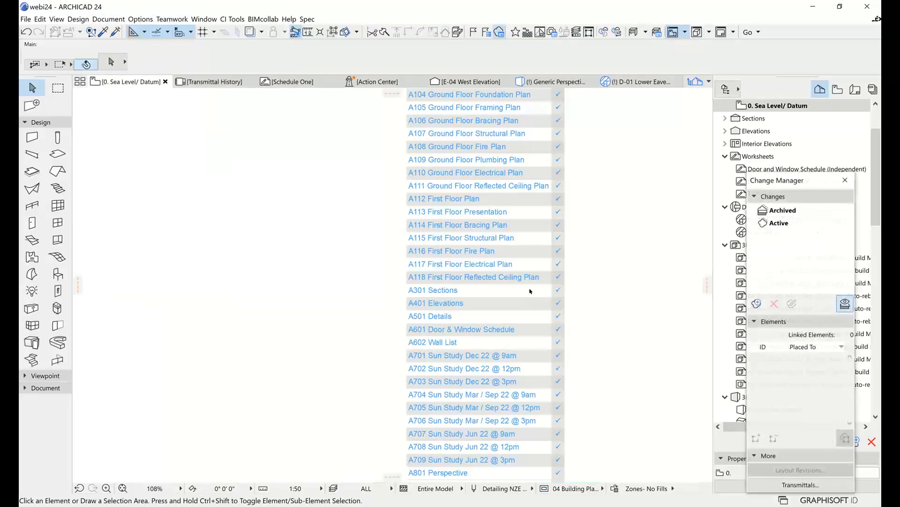
left_click(819, 486)
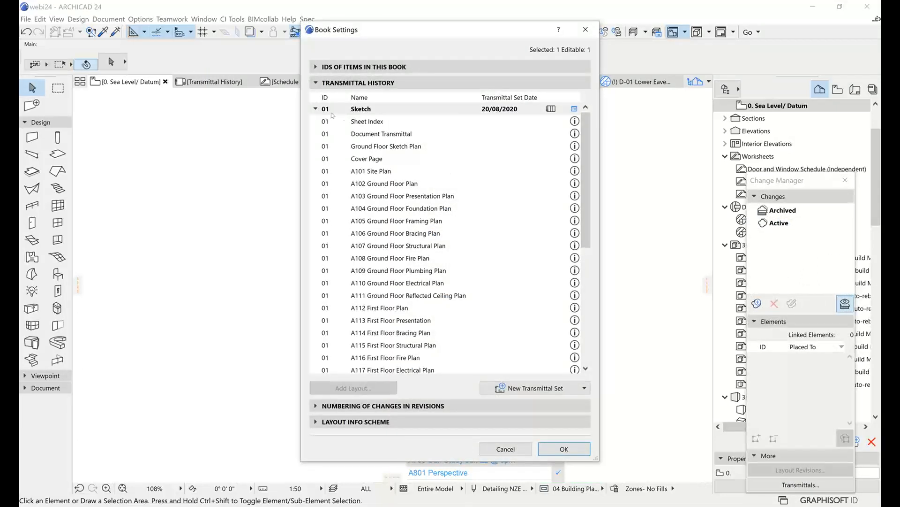
left_click(315, 109)
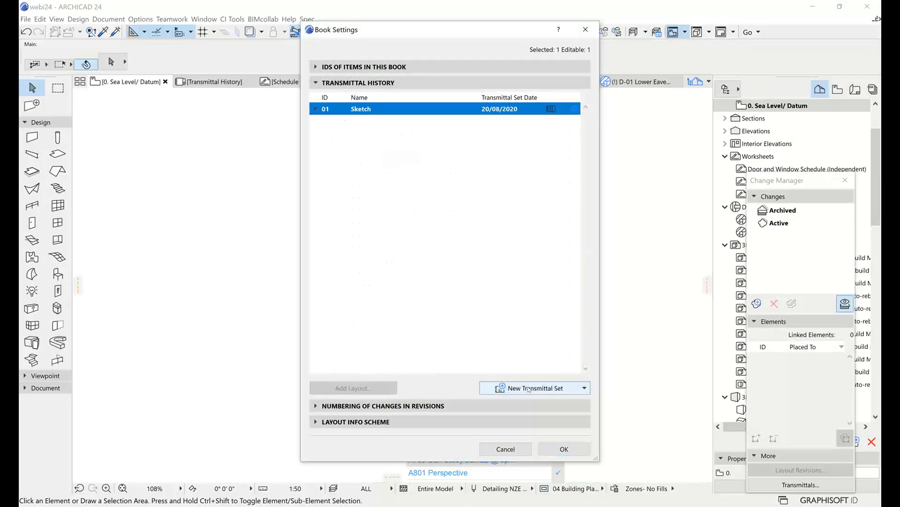
left_click(506, 388)
left_click(497, 284)
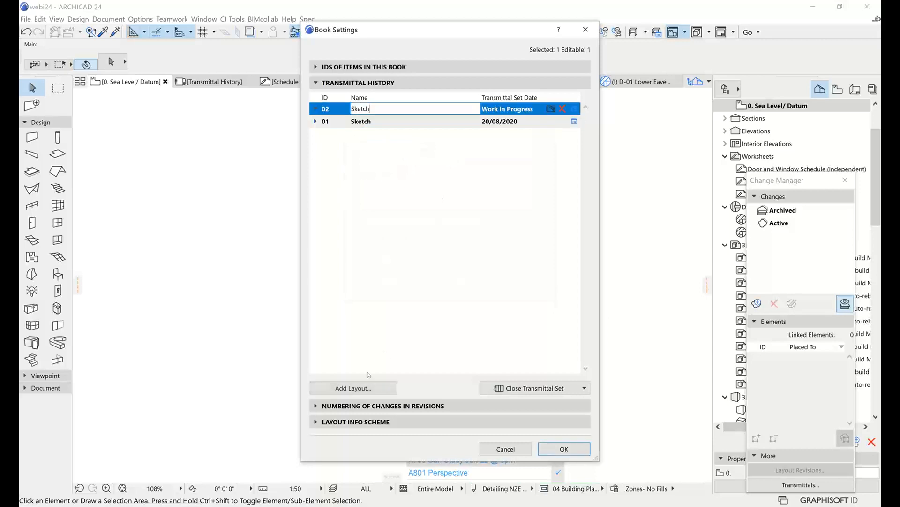
Step: Add layouts A102 to A108, A115, A201, A604, A608 and A701 to the new transmittal set
left_click(363, 387)
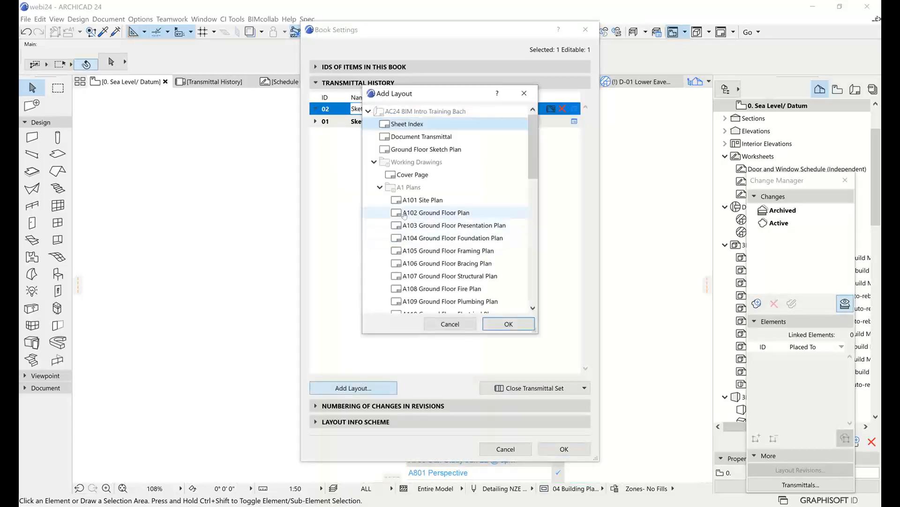
left_click(411, 225)
left_click(439, 288, "shift")
scroll(439, 286, "down", 4)
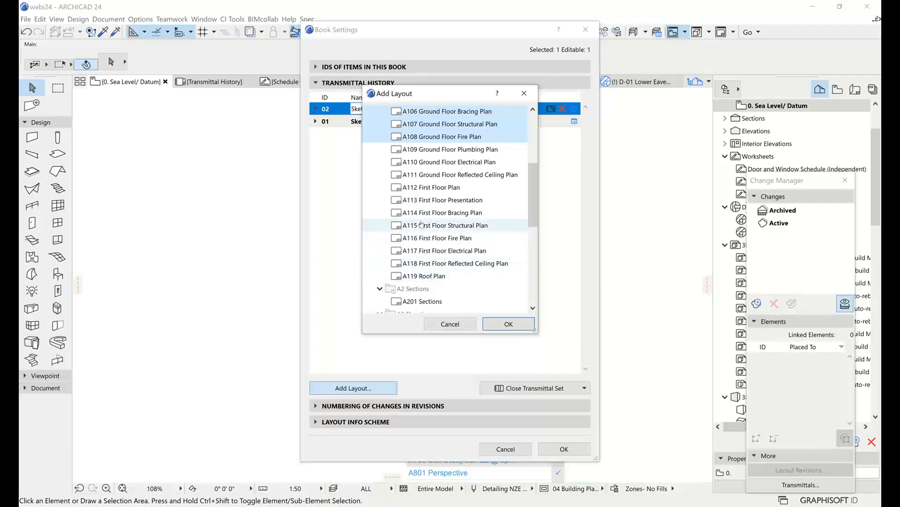
scroll(460, 265, "down", 7)
scroll(466, 254, "down", 1)
left_click(462, 213, "ctrl")
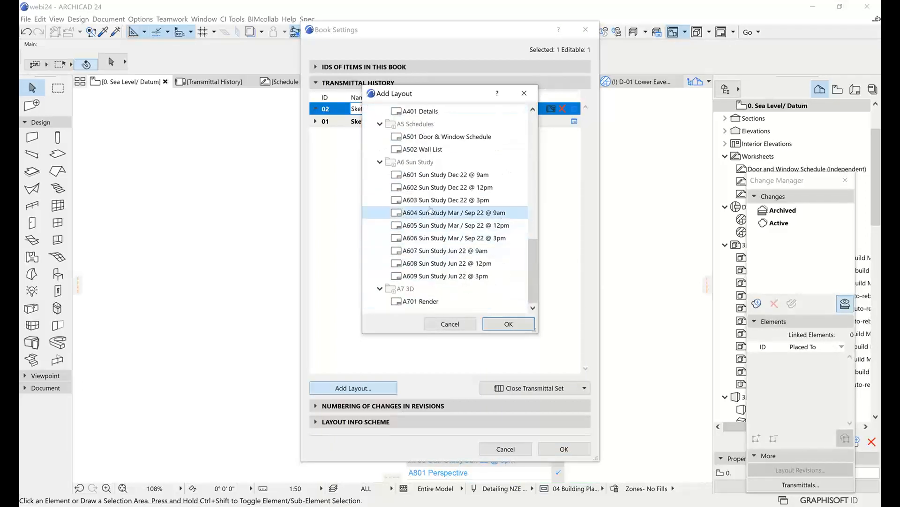
left_click(464, 263, "ctrl")
left_click(474, 300, "ctrl")
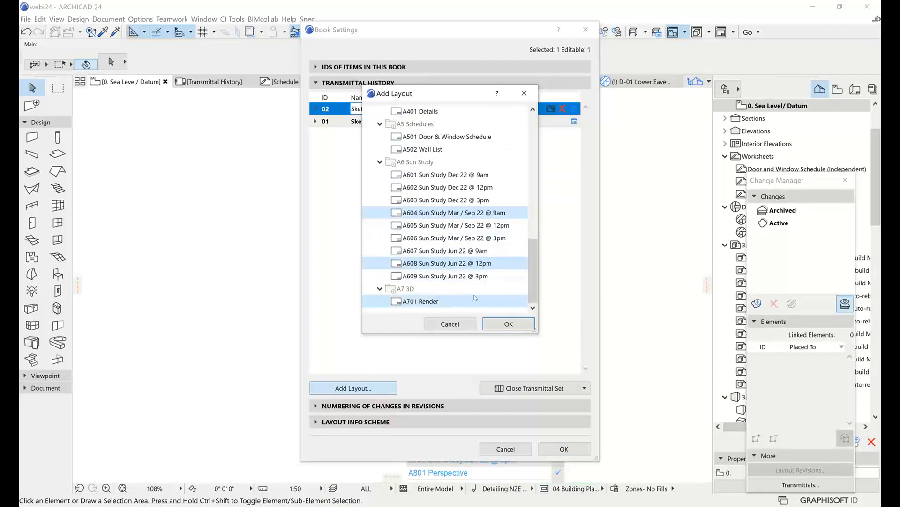
left_click(509, 324)
left_click(484, 242)
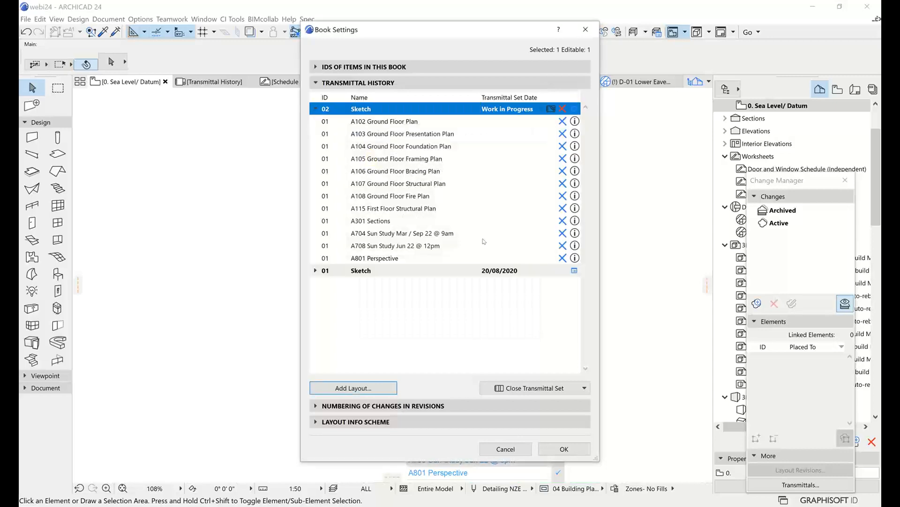
Step: Close the work-in-progress transmittal set and accept the book settings, leaving the Change Manager
left_click(529, 388)
left_click(569, 449)
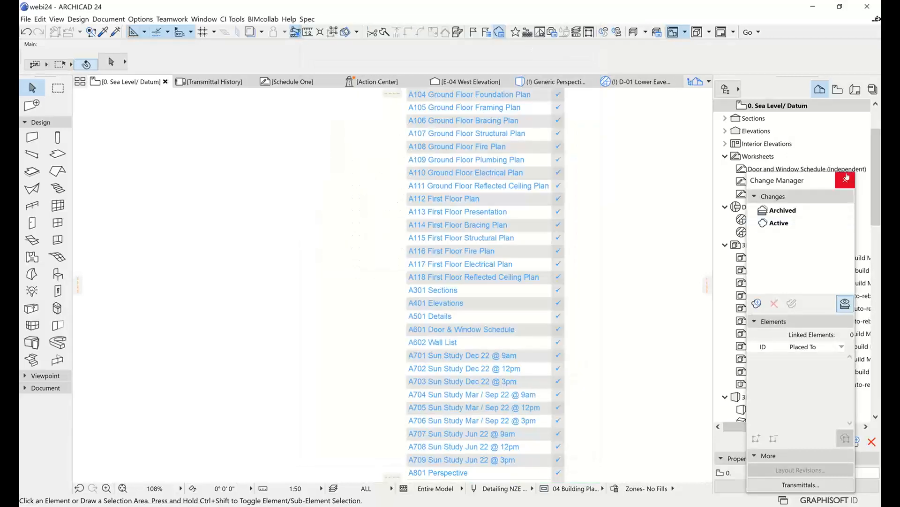
left_click(845, 180)
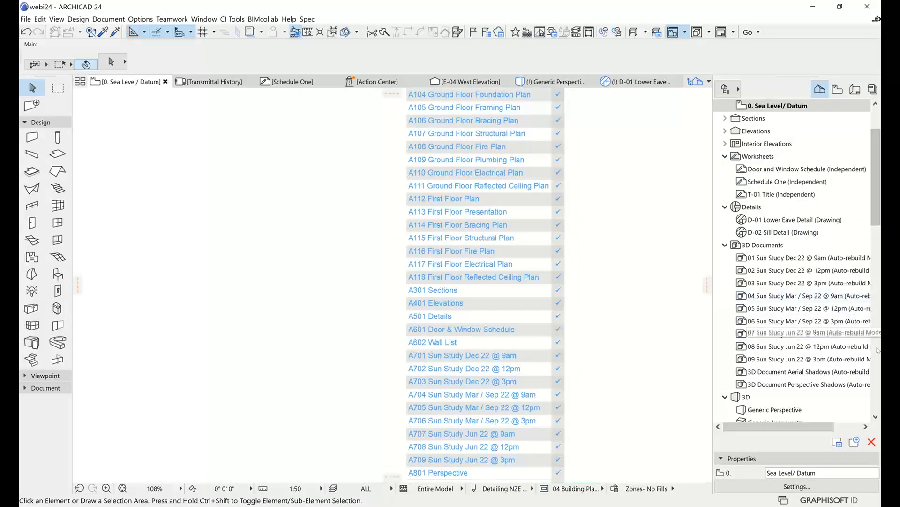
Step: Open the Transmittal History index and examine the entries for the second transmittal set
scroll(798, 332, "down", 10)
double_click(774, 257)
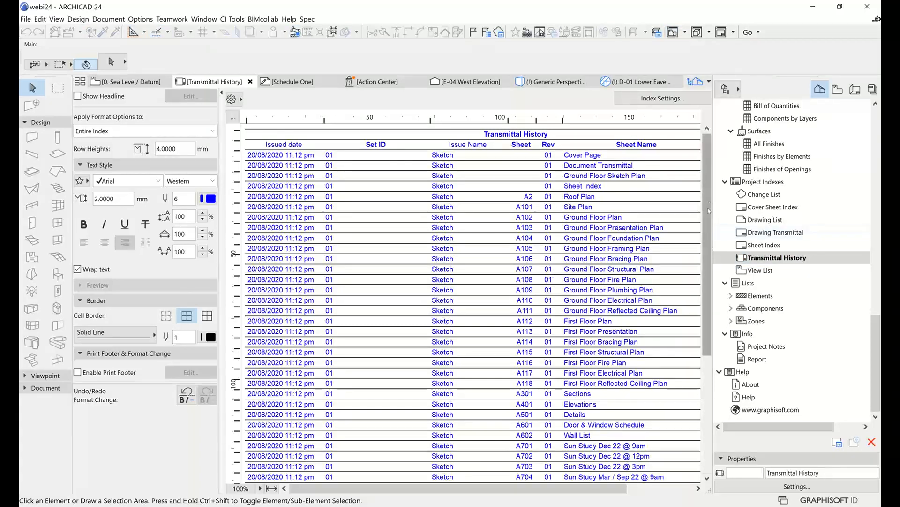
left_click_drag(713, 213, 705, 110)
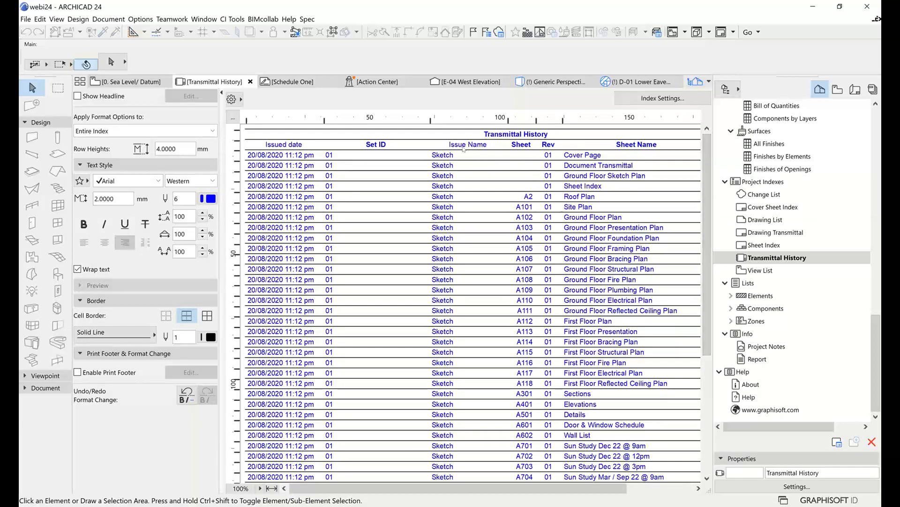
scroll(445, 321, "down", 5)
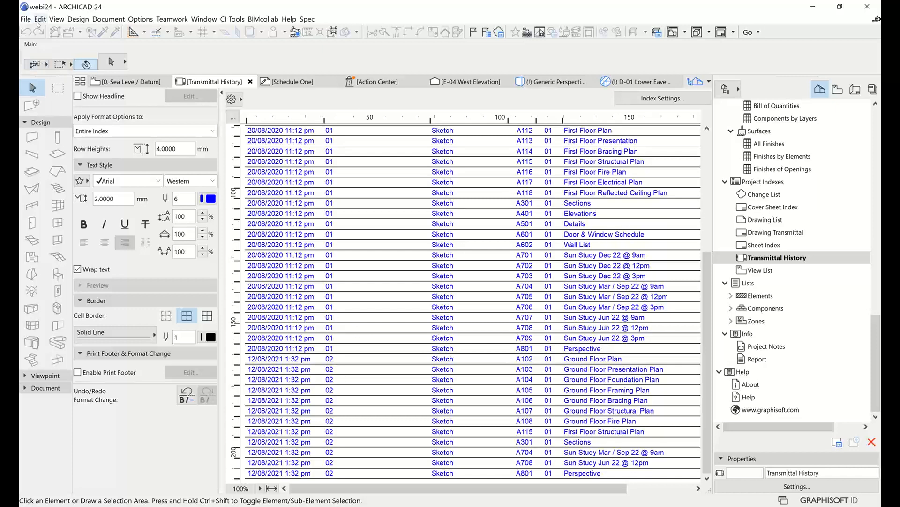
Step: Save the Transmittal History index to the Desktop as Tabbed Text, overwriting the existing DocTrans1.txt
left_click(25, 19)
left_click(52, 92)
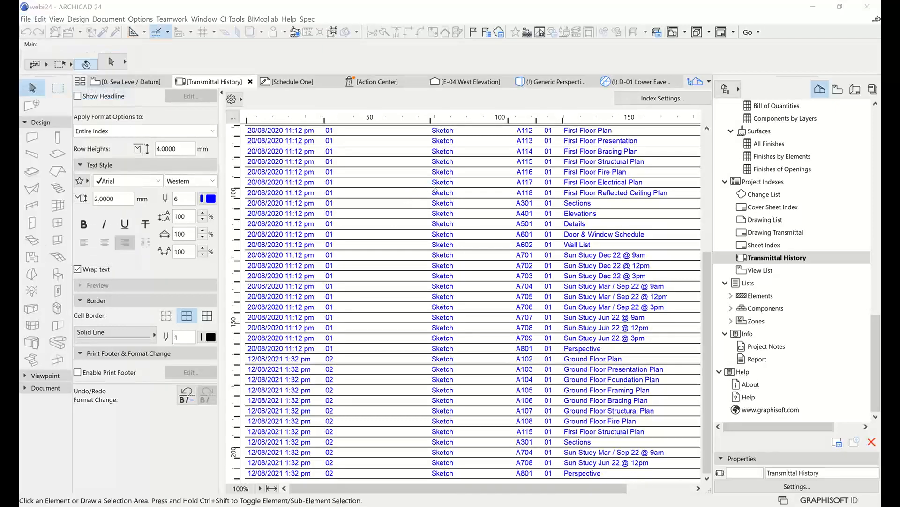
left_click(458, 379)
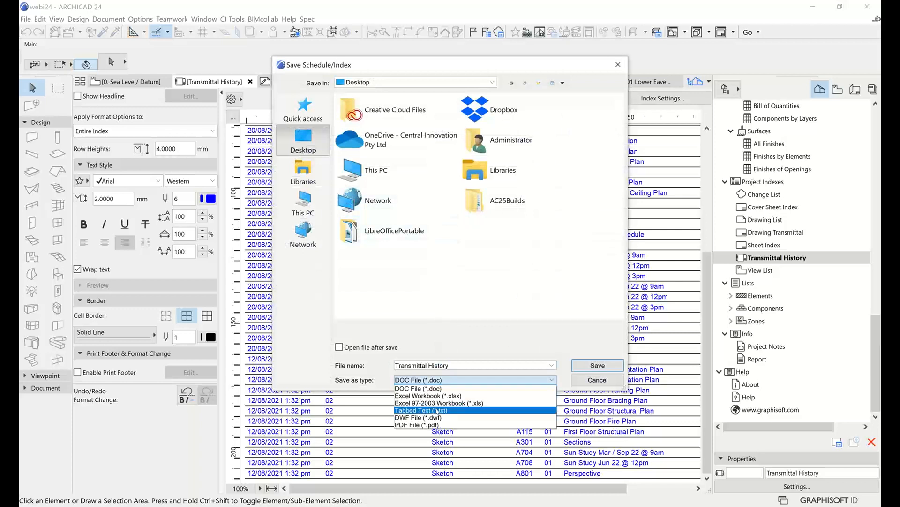
left_click(421, 403)
left_click(511, 225)
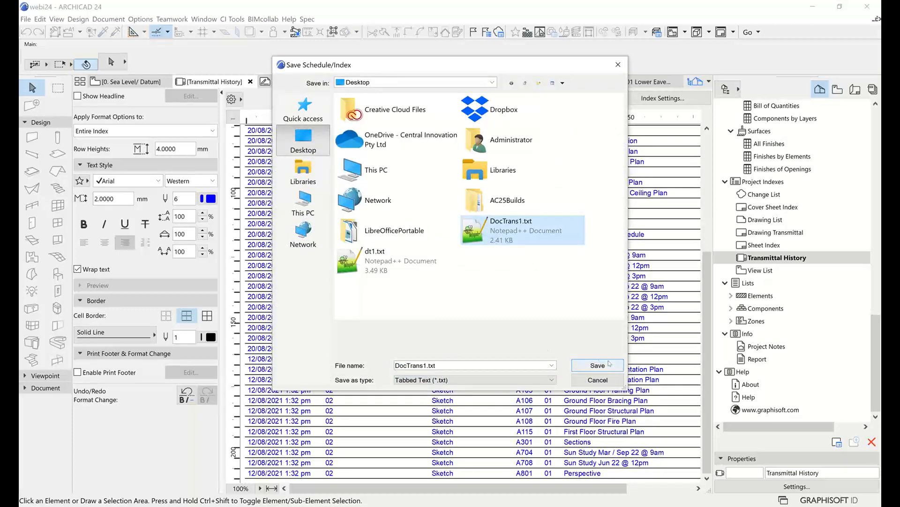
left_click(598, 365)
left_click(481, 262)
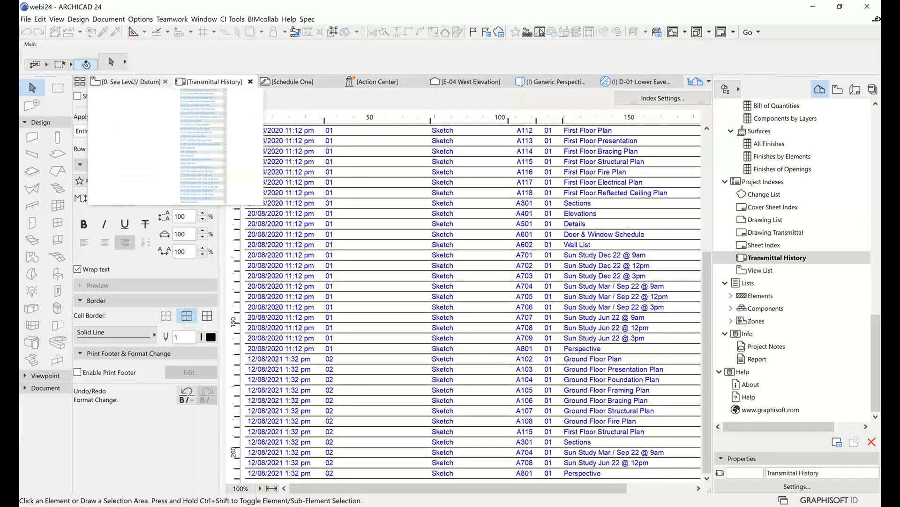
Step: Re-import the issue history from DocTrans1.txt into the transmittal form on the Sea Level/ Datum floor plan and apply it
left_click(135, 82)
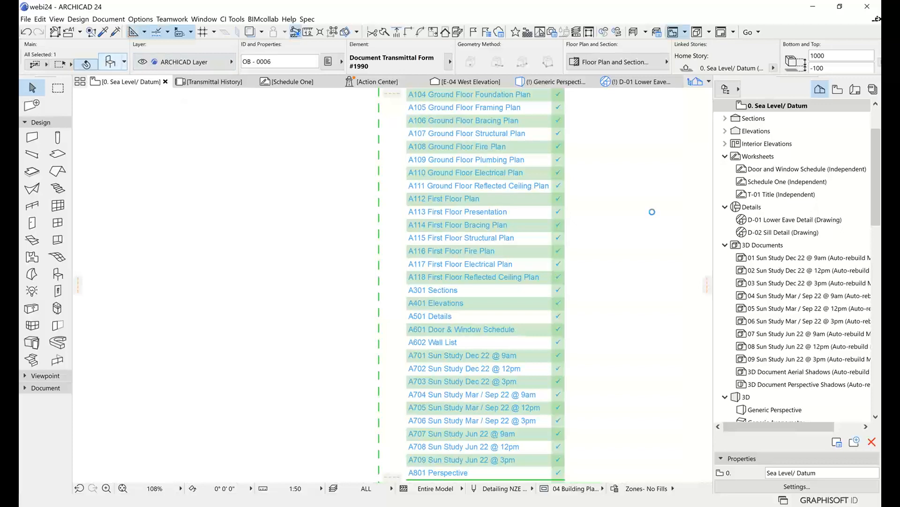
key("ctrl+t")
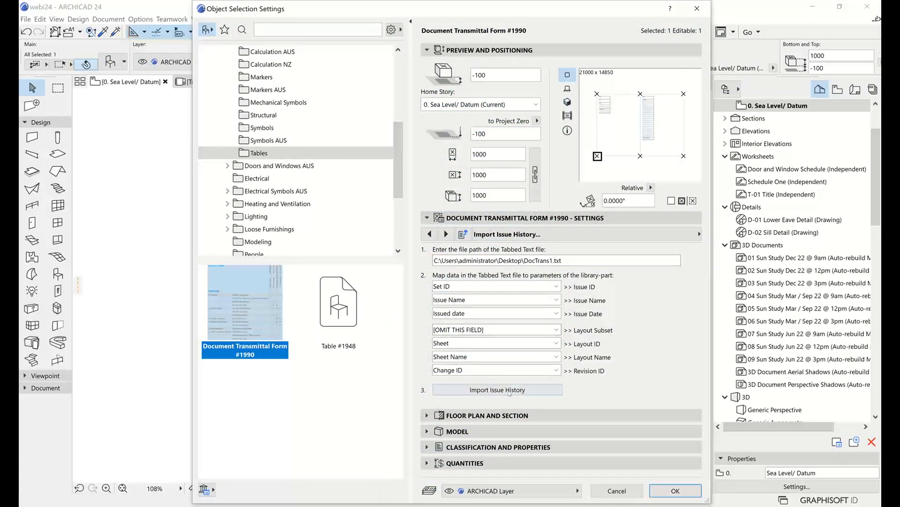
left_click(510, 391)
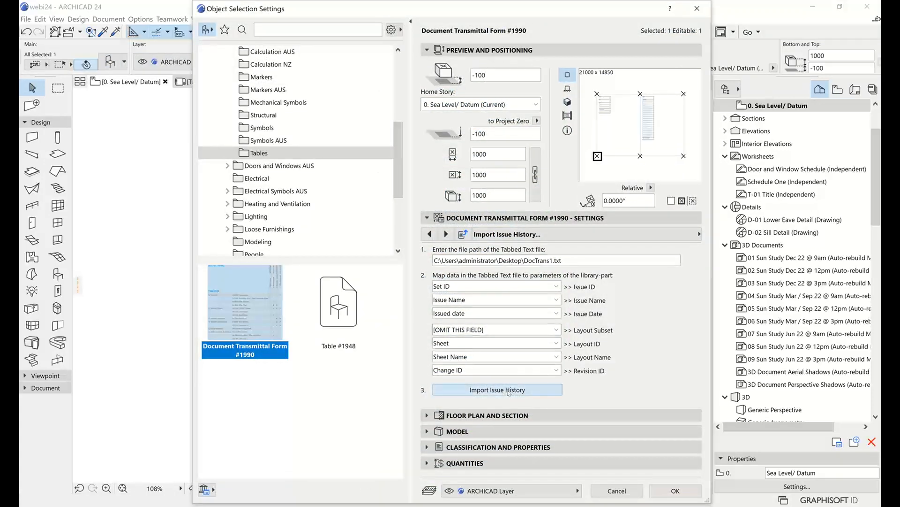
left_click(675, 489)
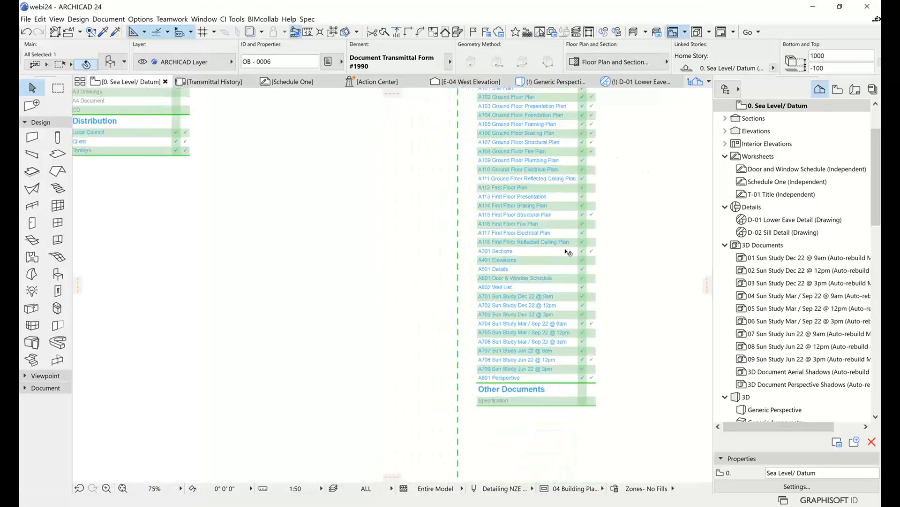
Step: Deselect the transmittal form and examine its issue columns for drawings, media and distribution
middle_click_drag(578, 167, 509, 286)
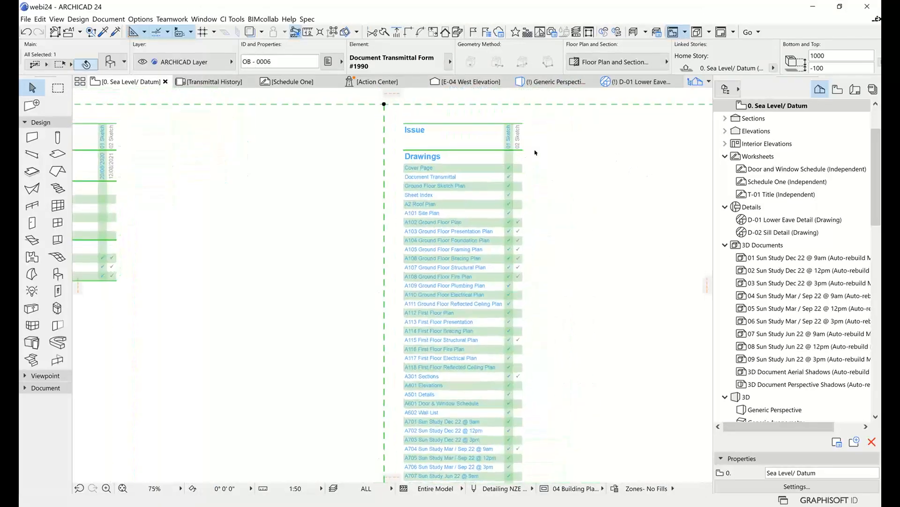
left_click(527, 113)
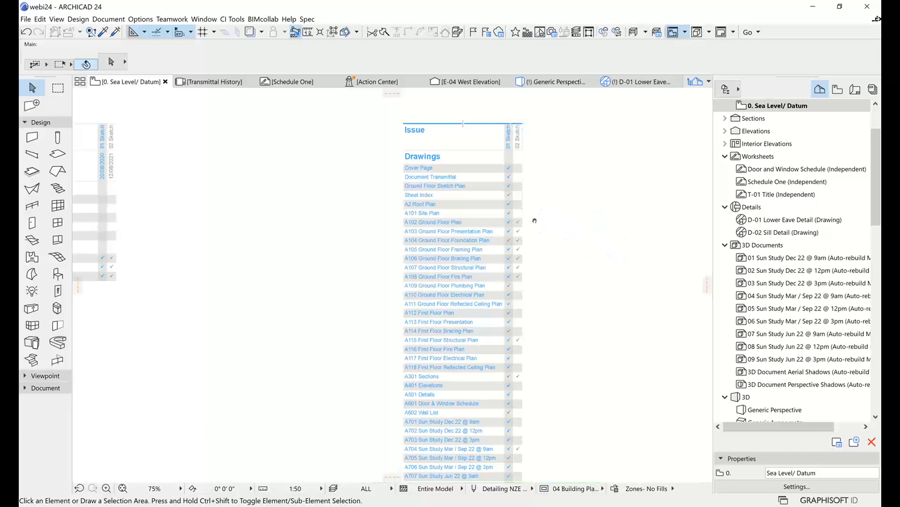
middle_click_drag(535, 220, 605, 165)
middle_click_drag(623, 271, 689, 301)
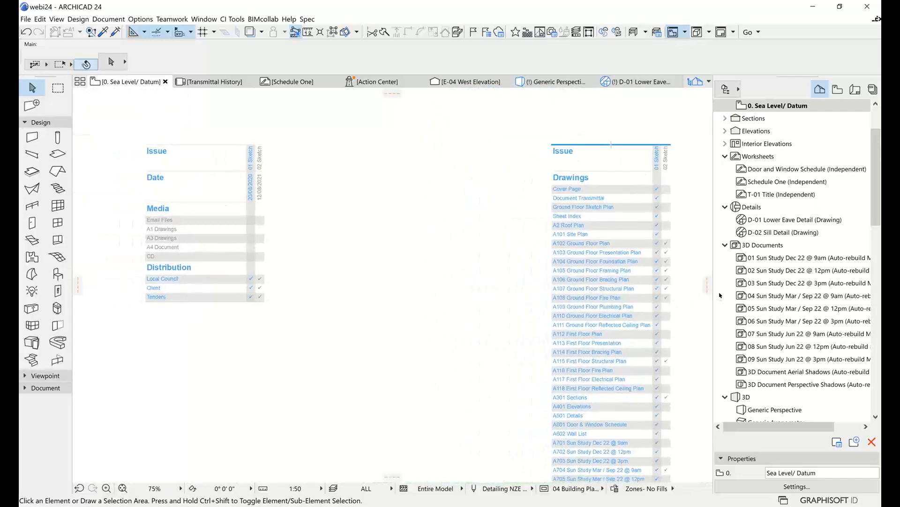
Step: Look over the Project Indexes in the project map and return to the stories at its beginning
left_click_drag(875, 206, 876, 392)
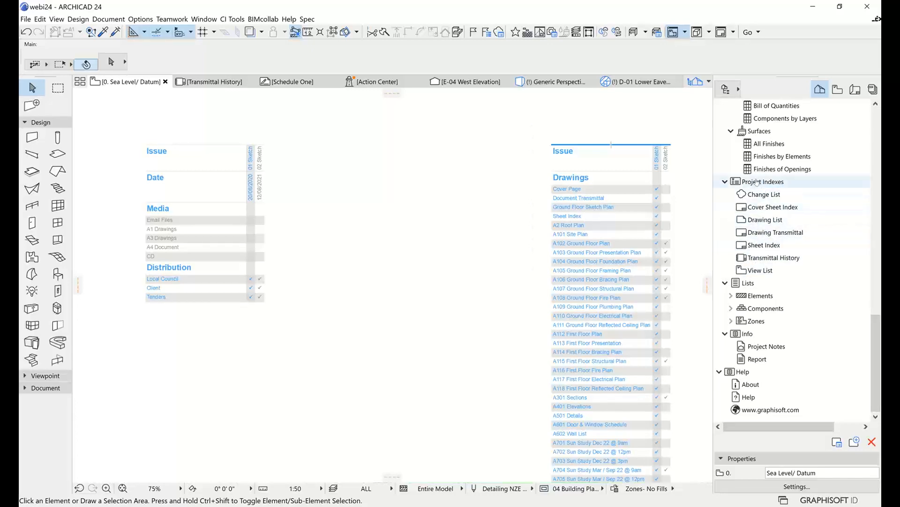
scroll(861, 134, "up", 10)
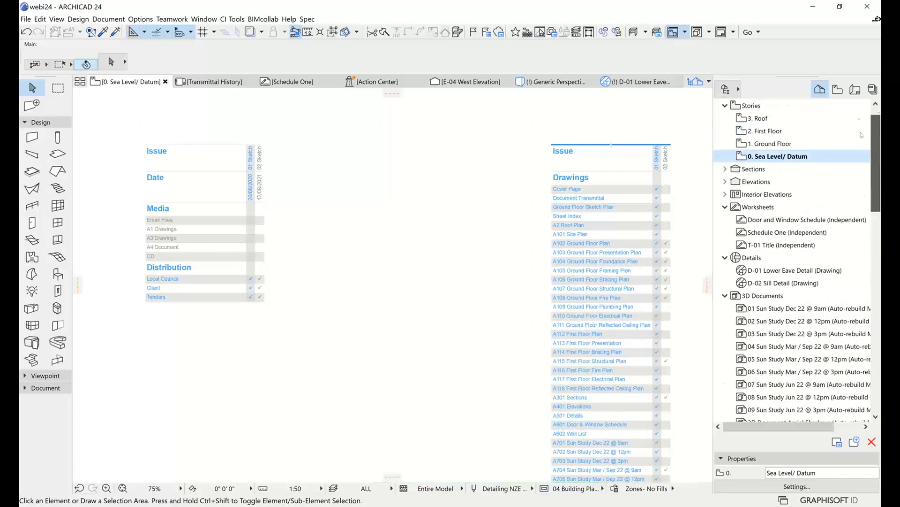
scroll(862, 135, "up", 1)
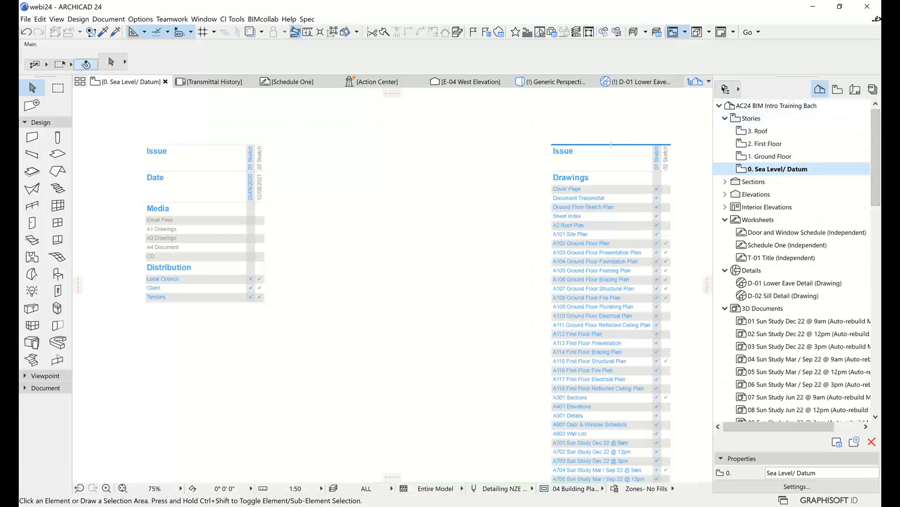